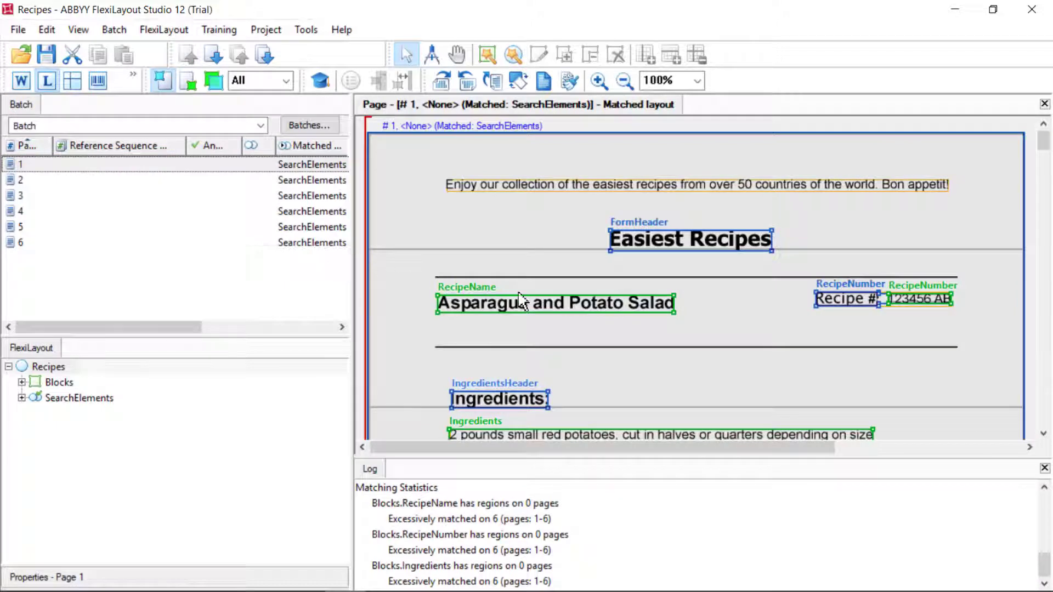
Add a text block named CookingTime to the Recipes layout's Blocks
scroll(802, 328, "down", 3)
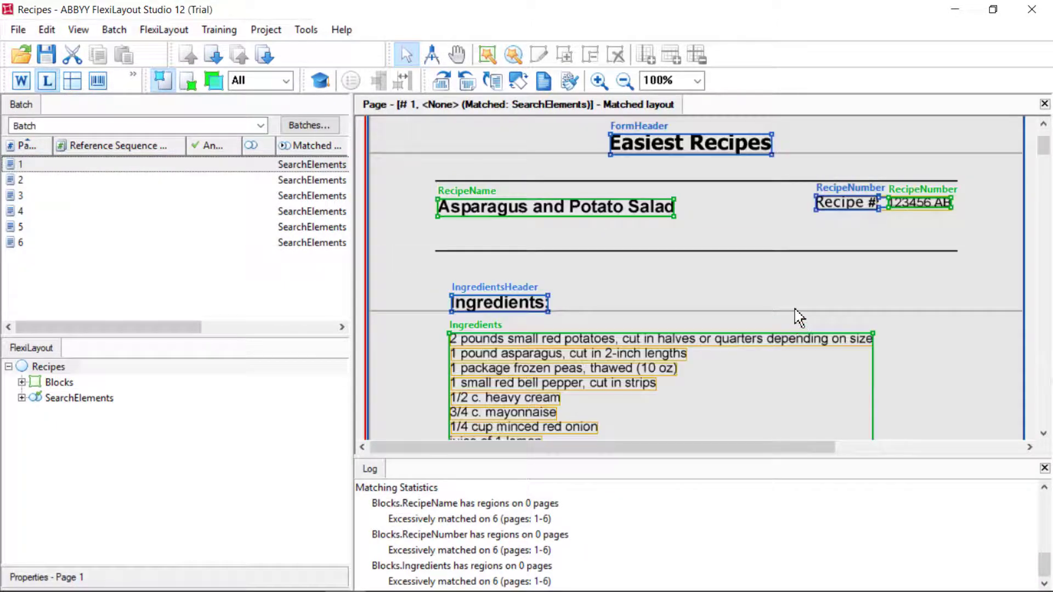
scroll(800, 317, "down", 15)
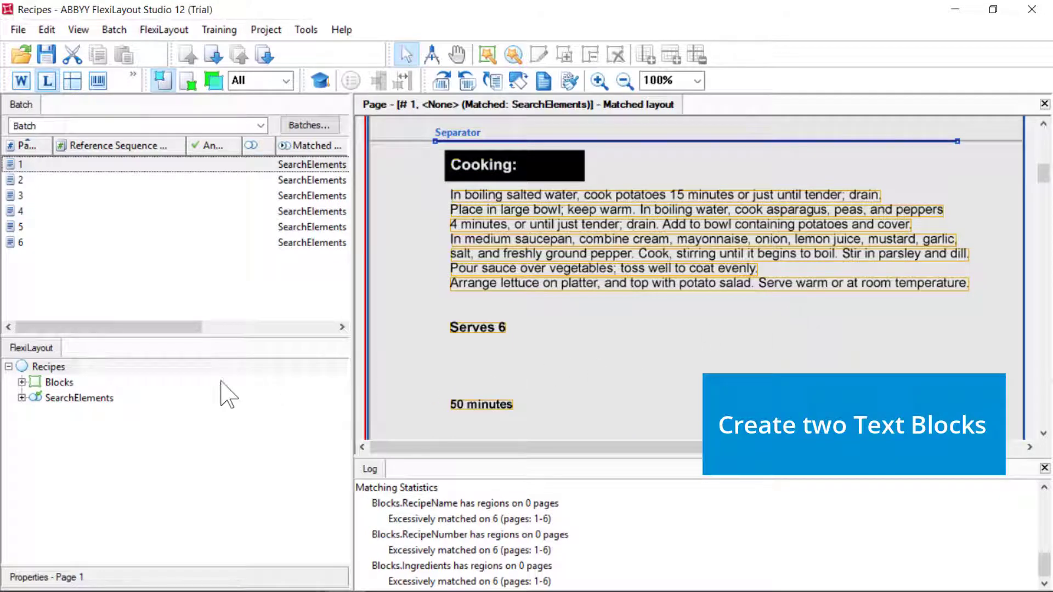
left_click(22, 383)
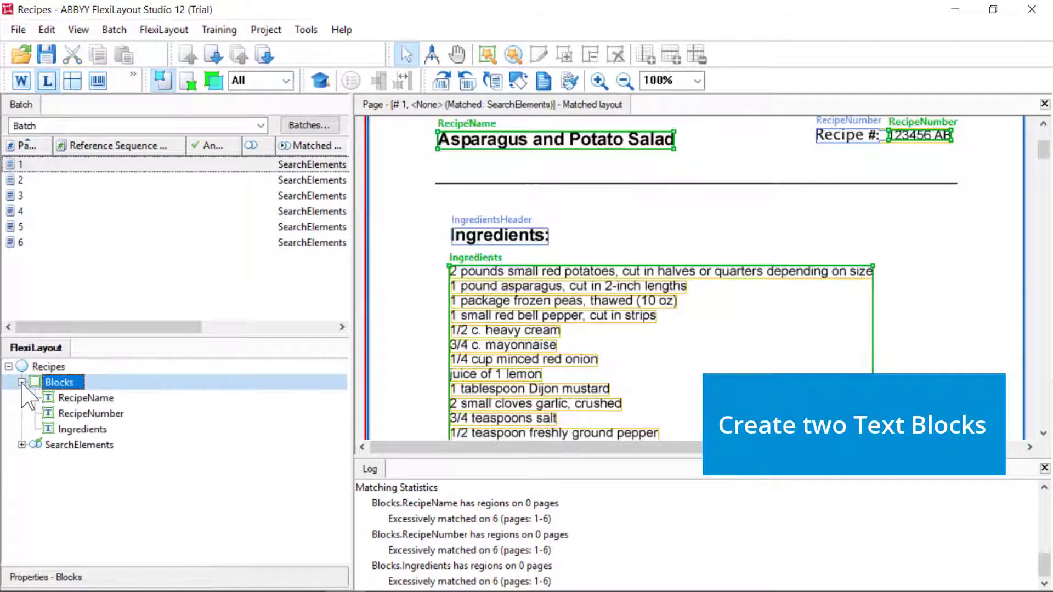
right_click(69, 387)
mouse_move(92, 400)
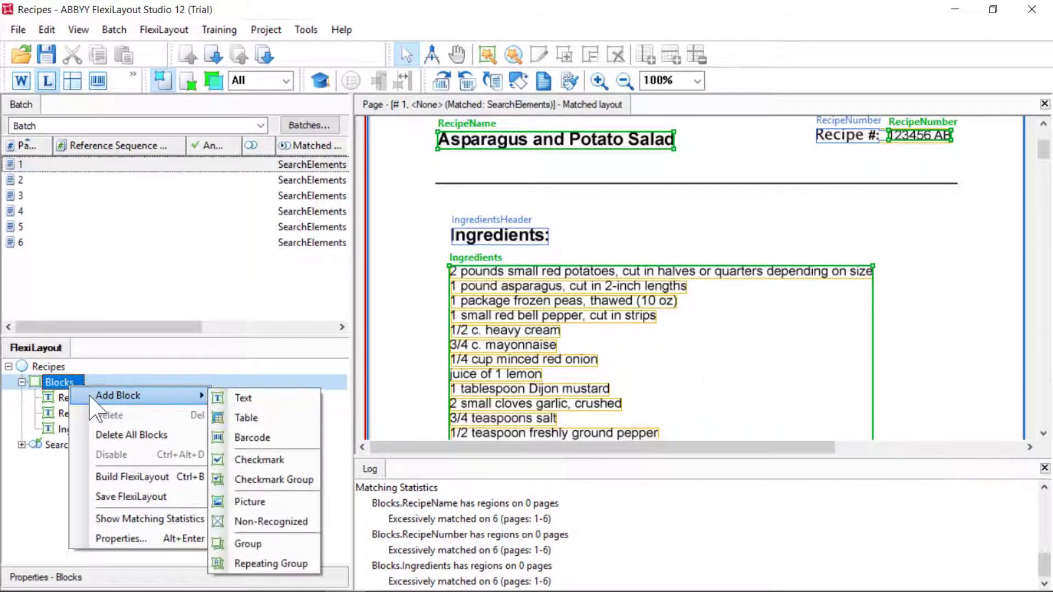
left_click(241, 399)
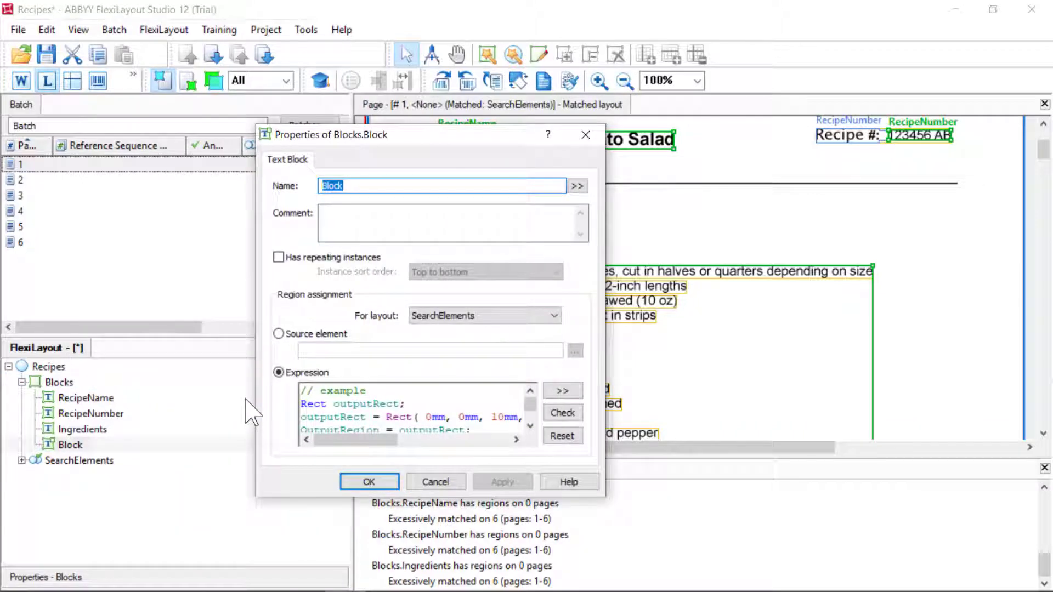
type("CookingTime")
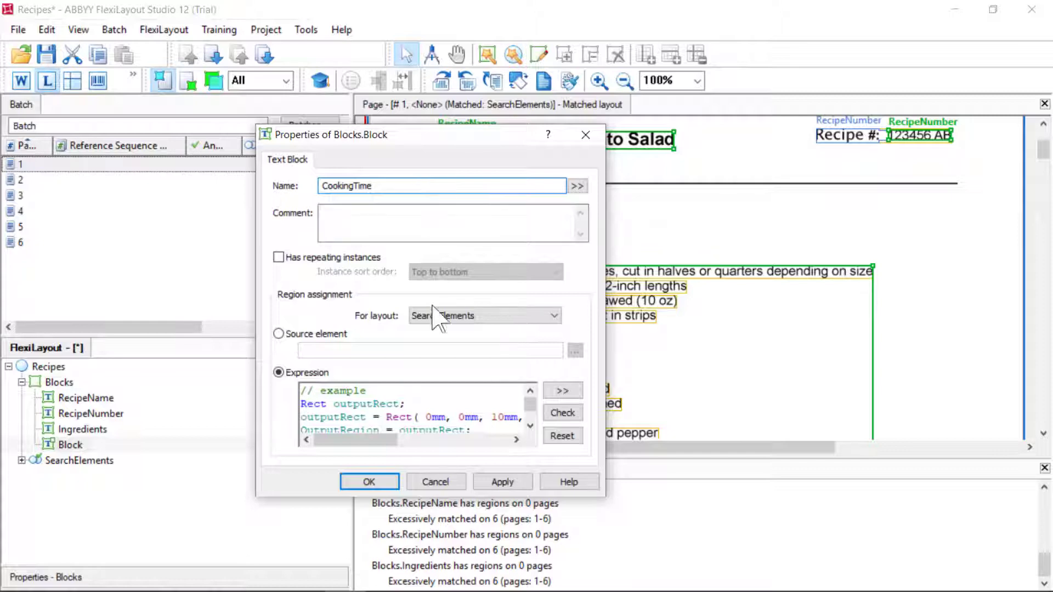
left_click(485, 481)
left_click(366, 482)
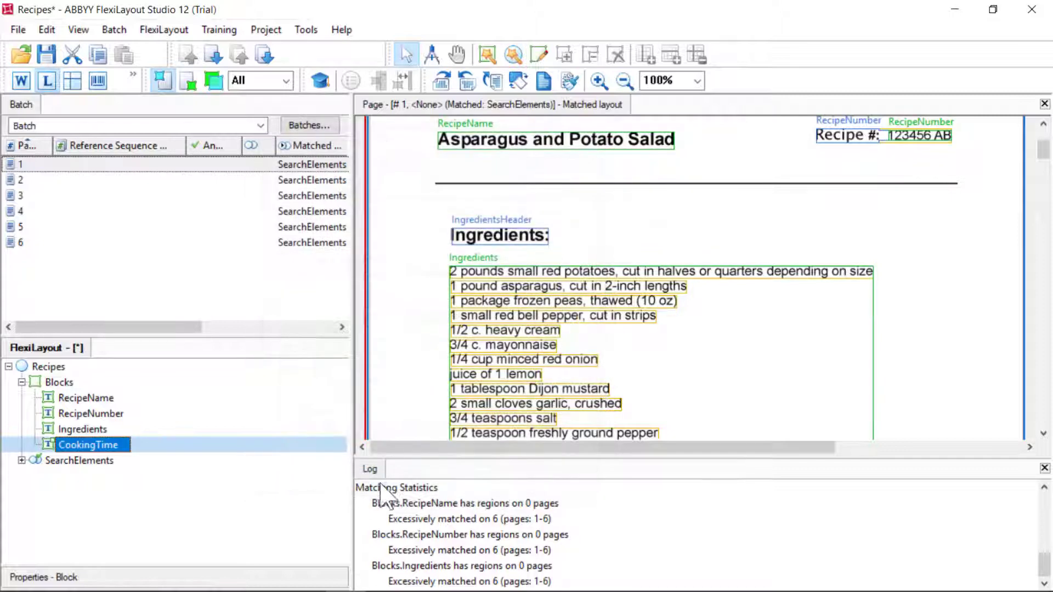
Add another text block named CookingInstructions to the layout's Blocks
right_click(57, 384)
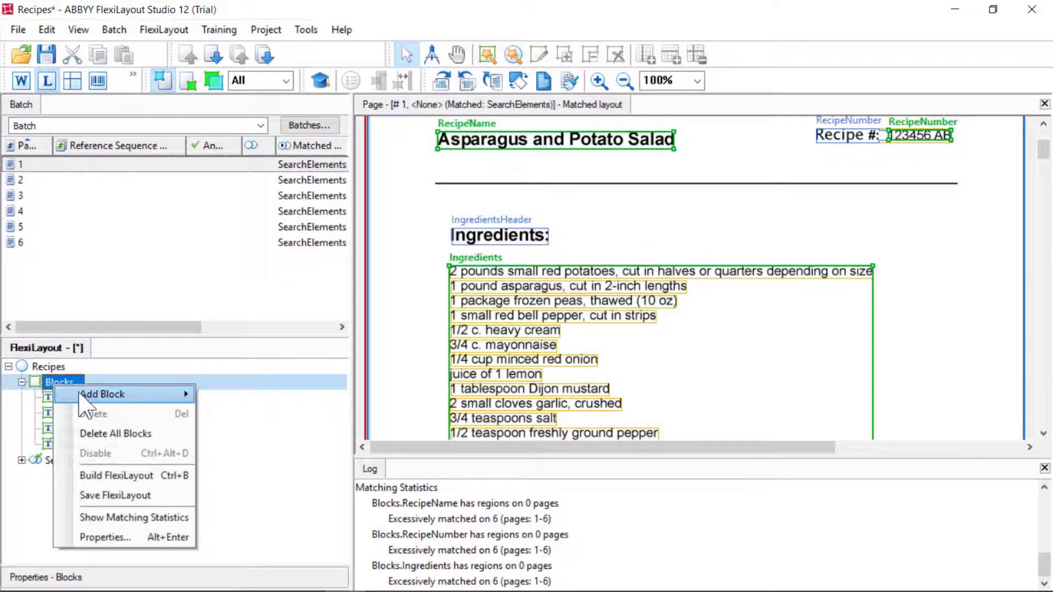
mouse_move(82, 398)
left_click(227, 397)
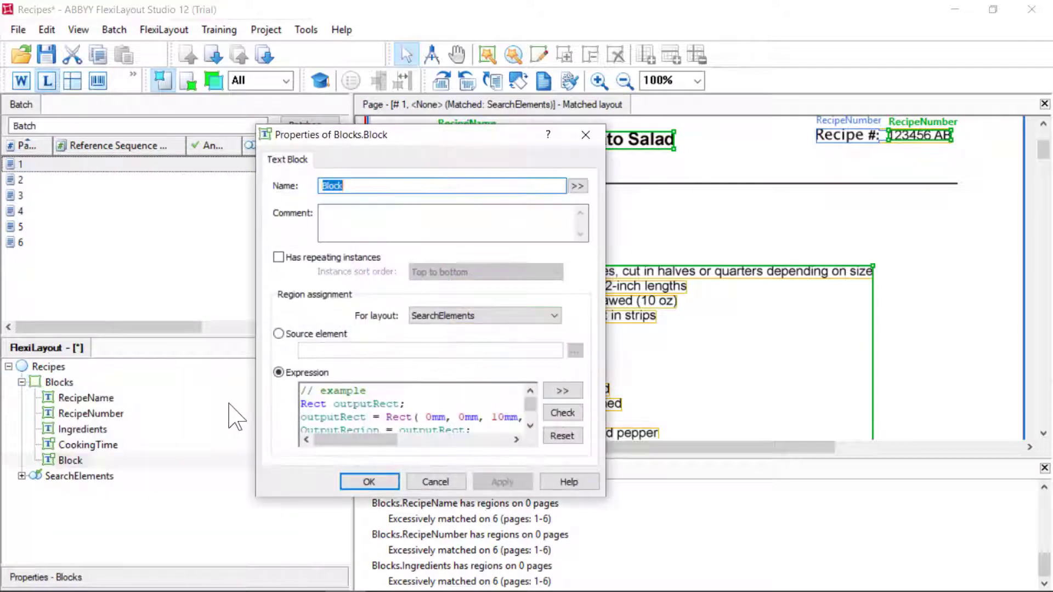
key("BackSpace")
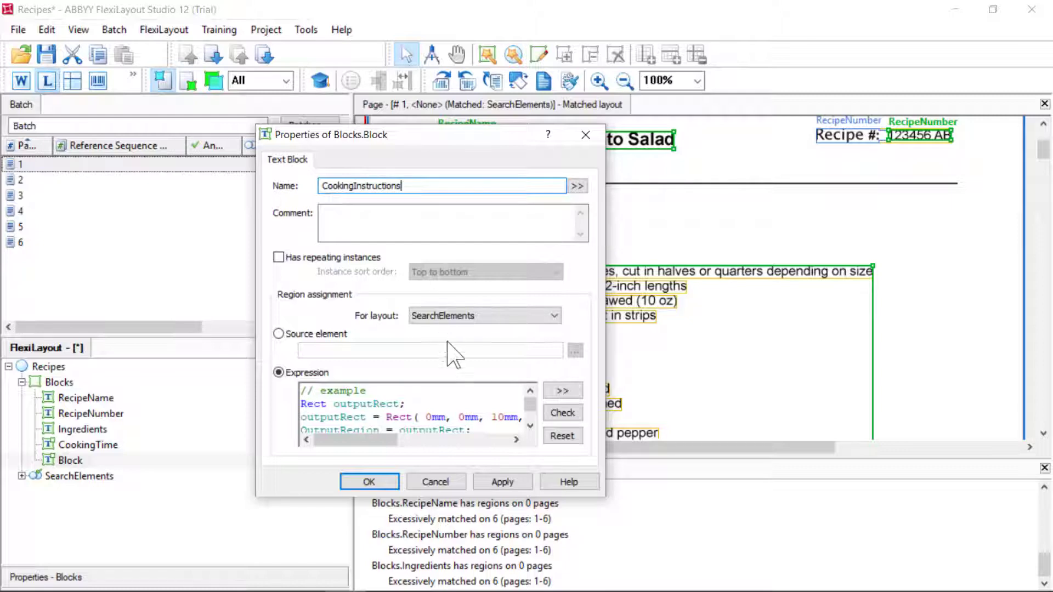
left_click(502, 482)
left_click(370, 482)
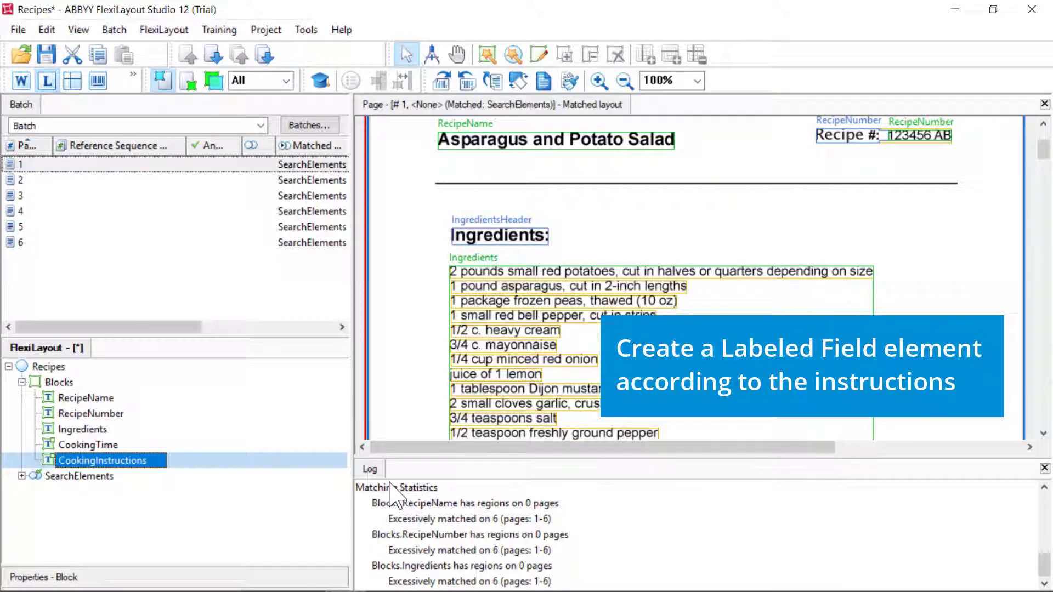
Add a Labeled Field element named CookingTime to SearchElements, with the label text minutes|hour|hours
right_click(101, 476)
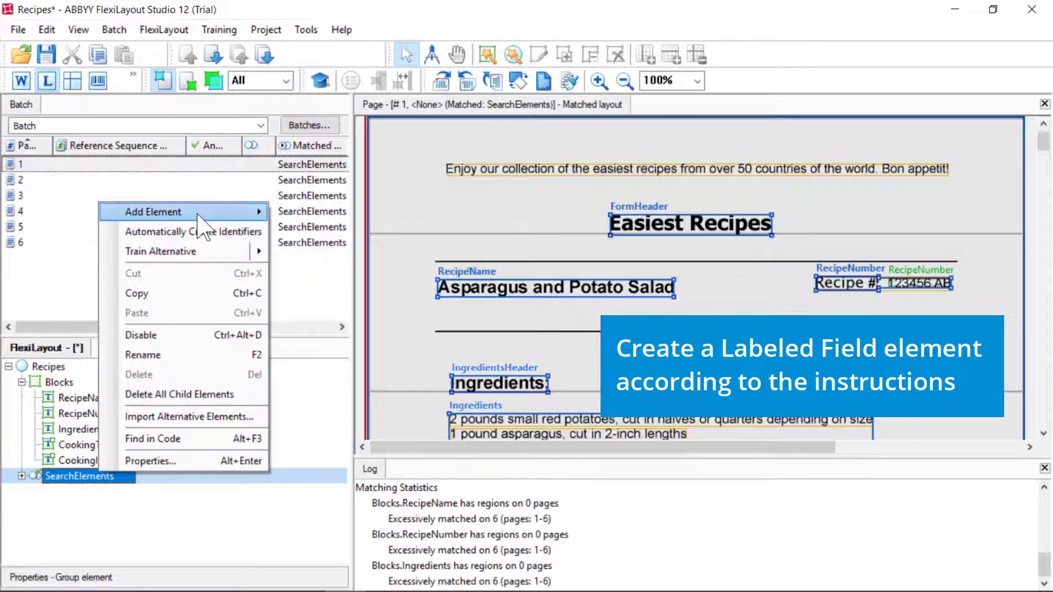
mouse_move(207, 216)
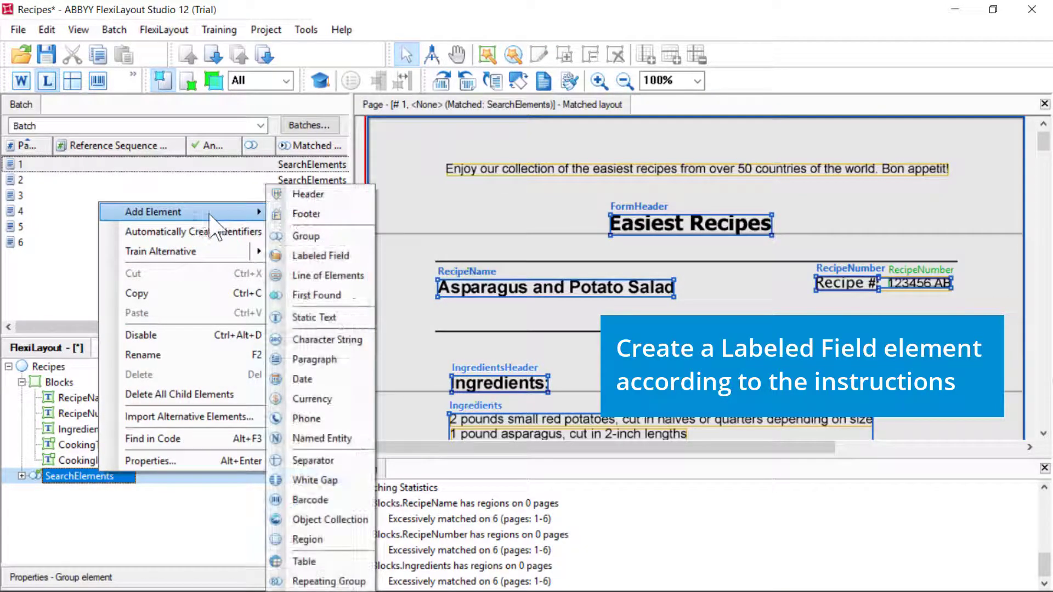
left_click(327, 259)
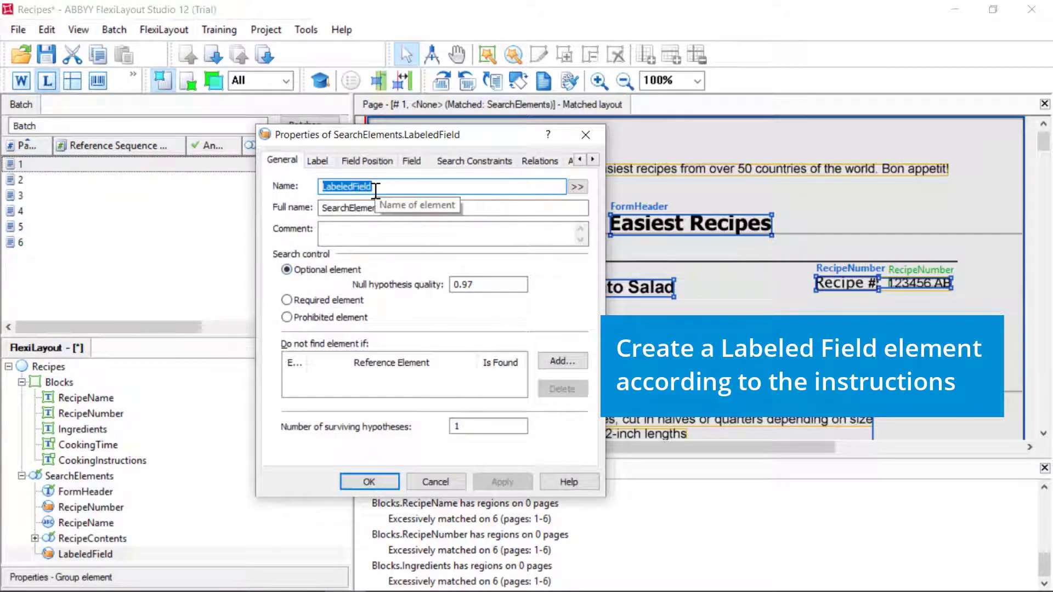
key("BackSpace")
type("C")
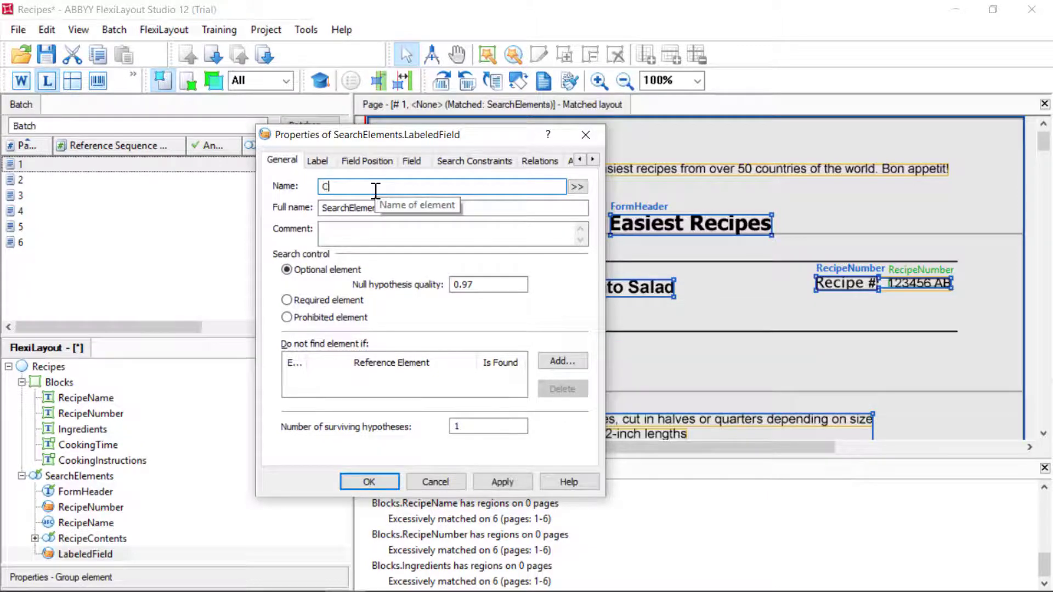
type("ookingTime")
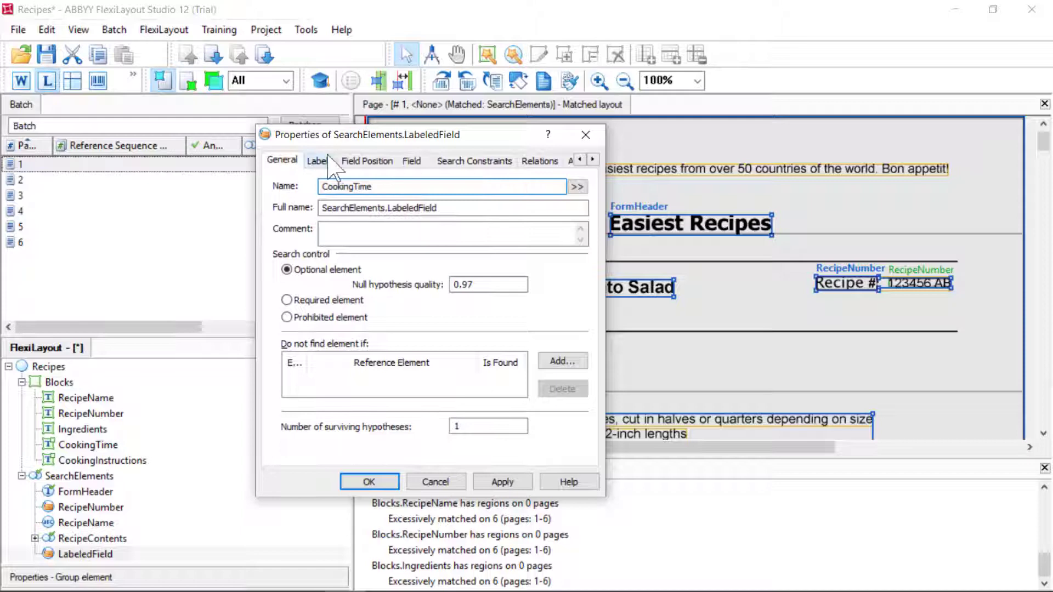
left_click(319, 160)
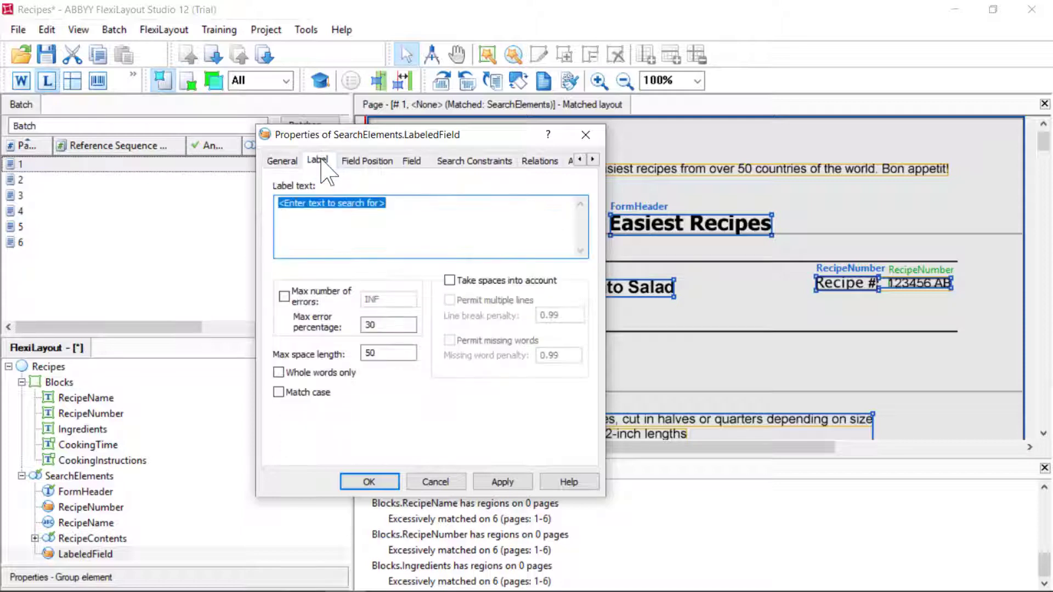
type("minutes|hour|hours")
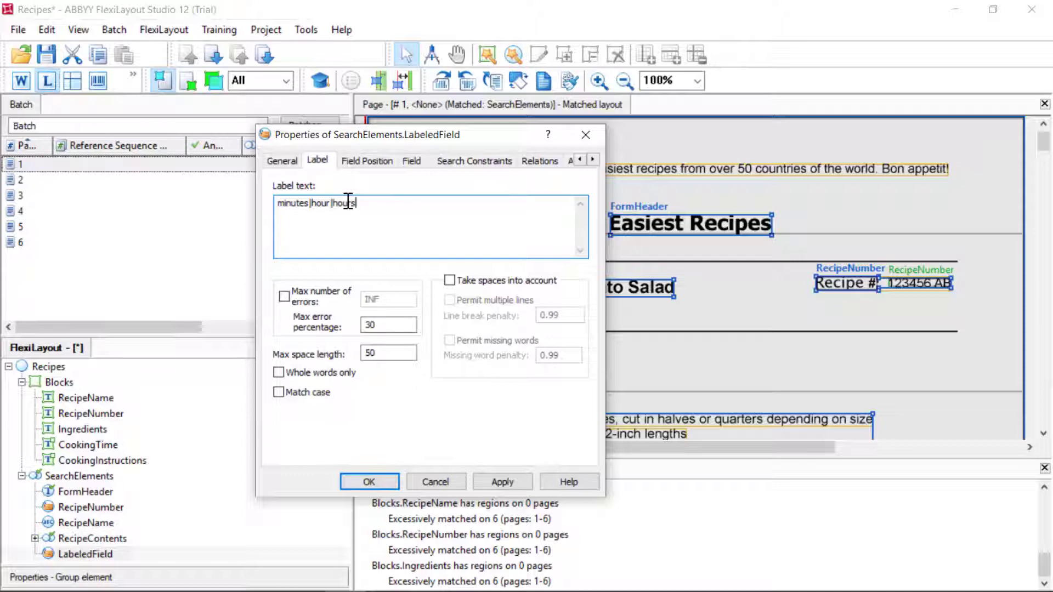
Place the CookingTime element's field left of the field name and set the search area height to 50
left_click(367, 160)
left_click(402, 189)
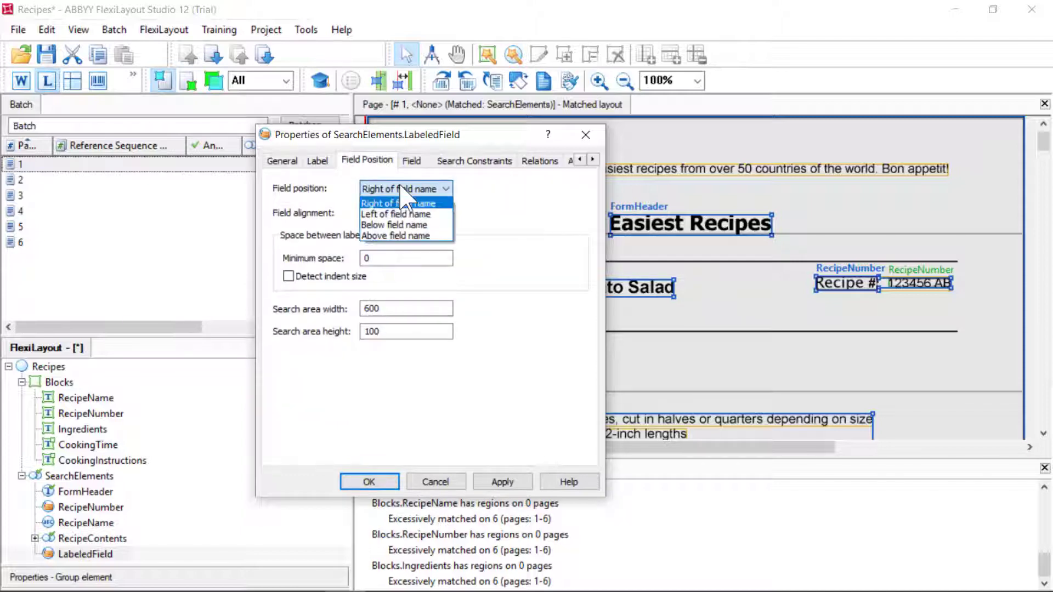
left_click(407, 214)
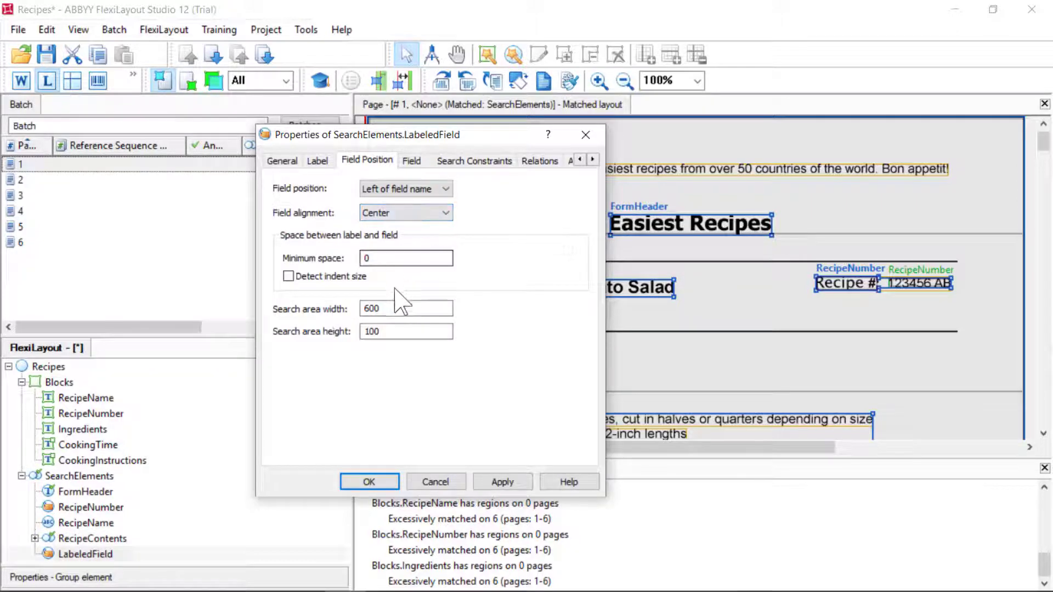
double_click(388, 333)
type("1")
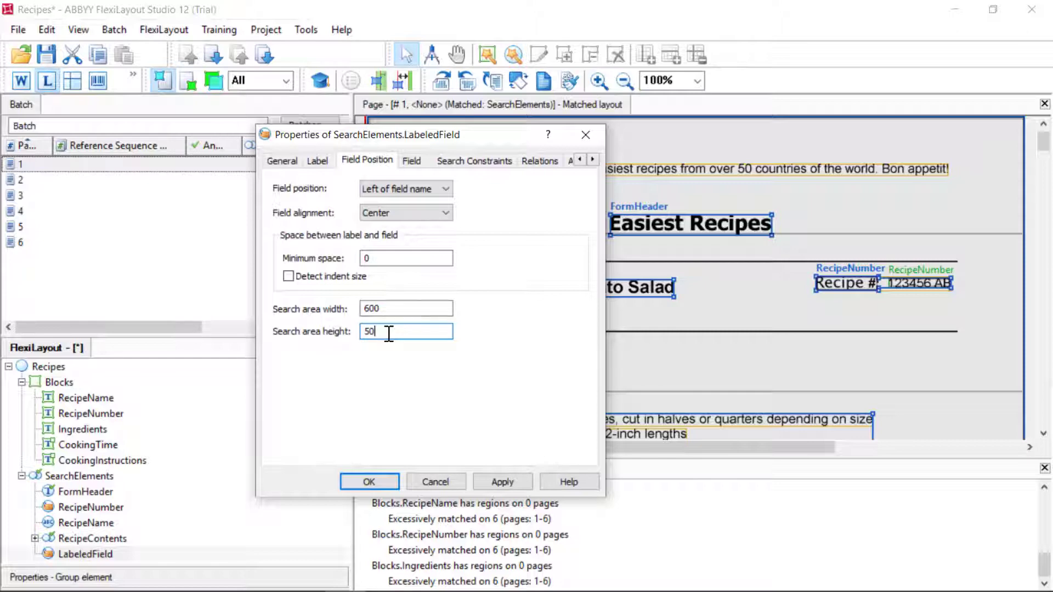
type("0")
Set the CookingTime element's field content to Number and apply the element properties
left_click(412, 161)
left_click(433, 190)
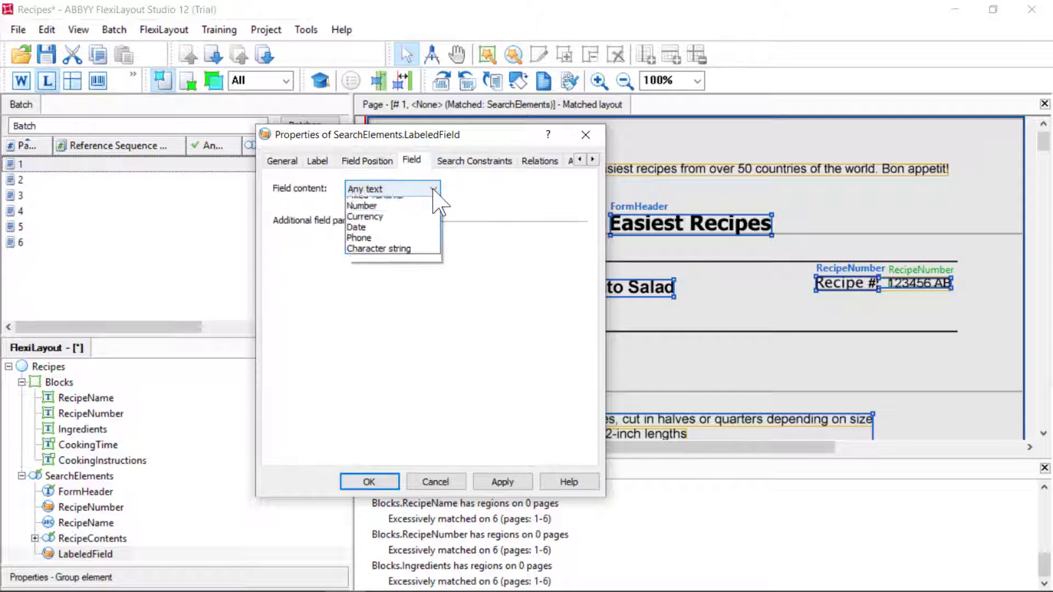
left_click(398, 222)
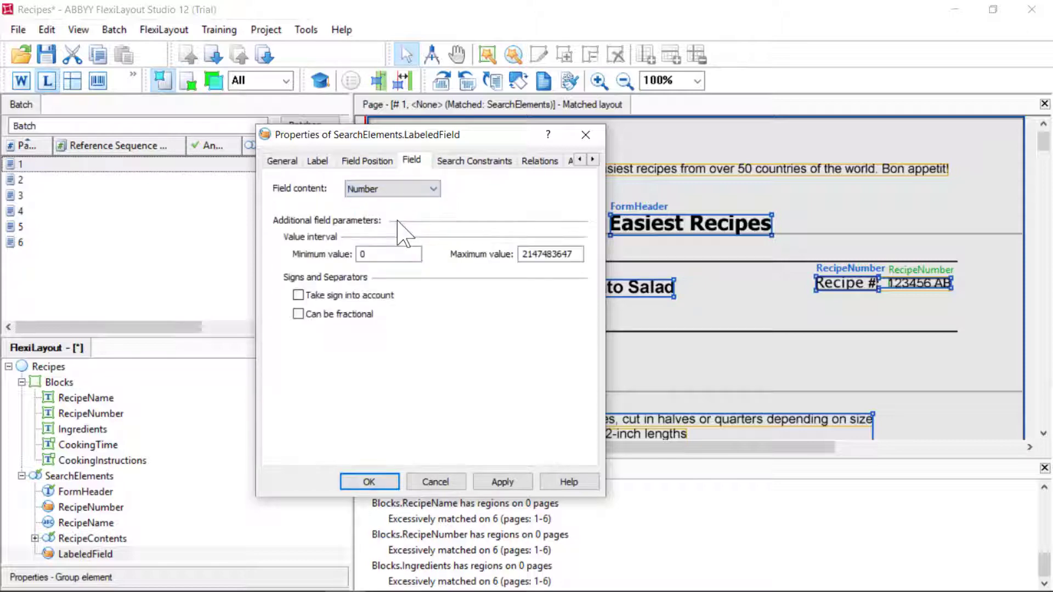
left_click(502, 482)
left_click(369, 482)
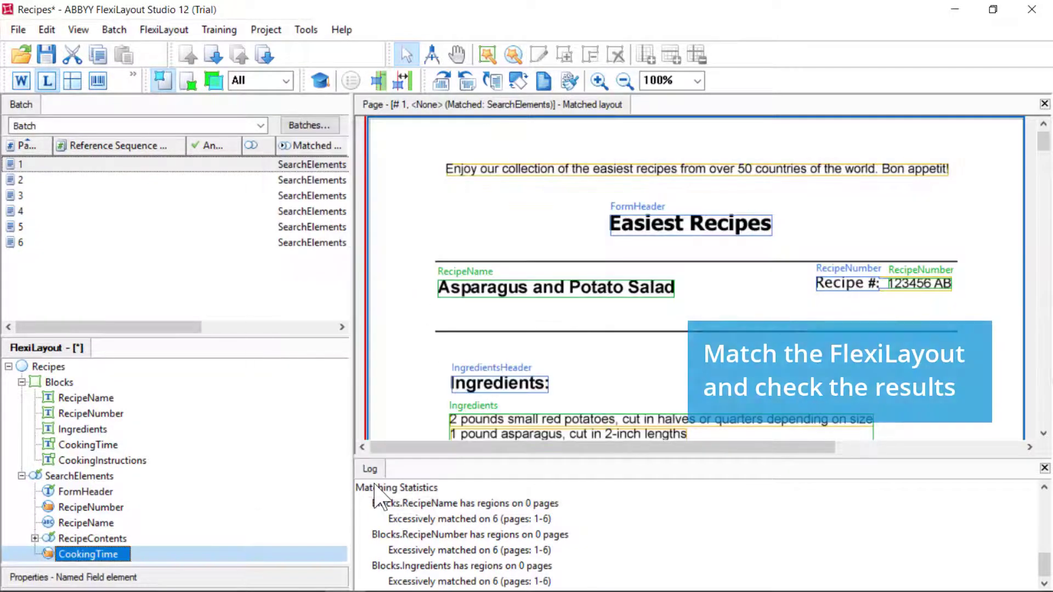
Match the FlexiLayout on all six pages of the batch
left_click(61, 165)
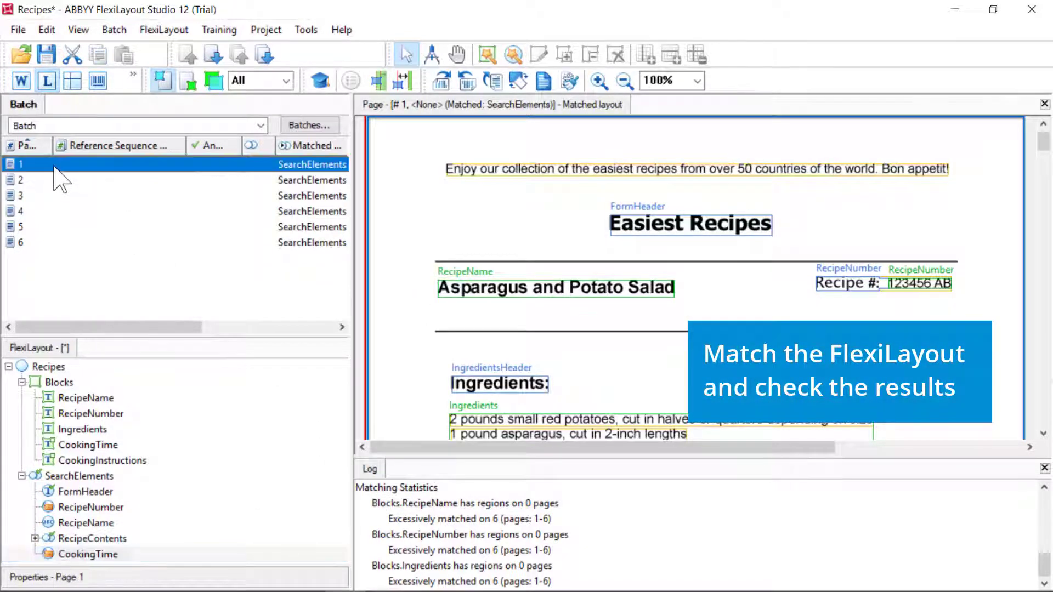
key("ctrl+a")
right_click(53, 163)
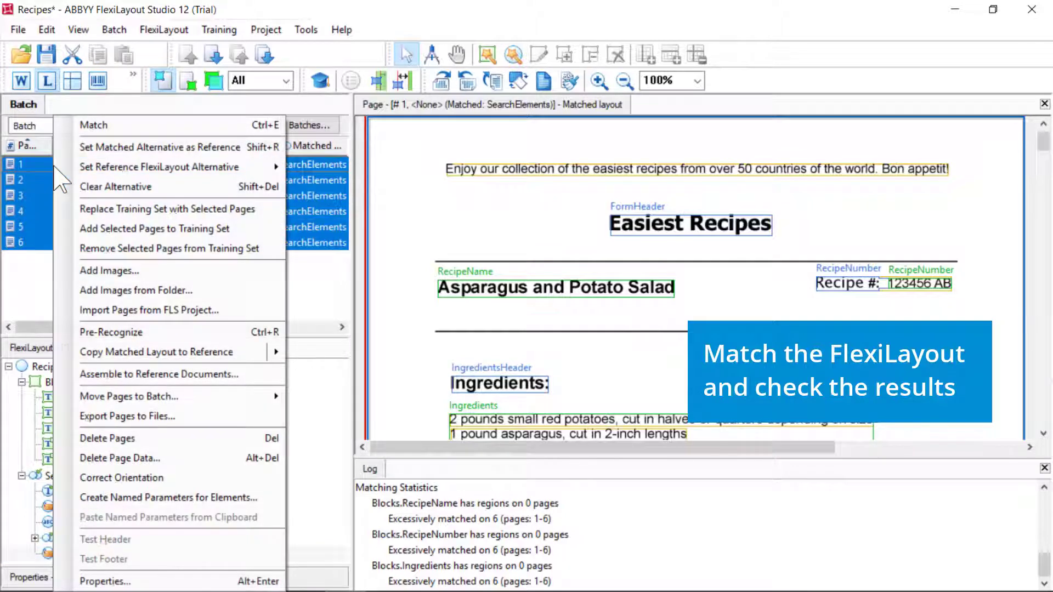
left_click(98, 127)
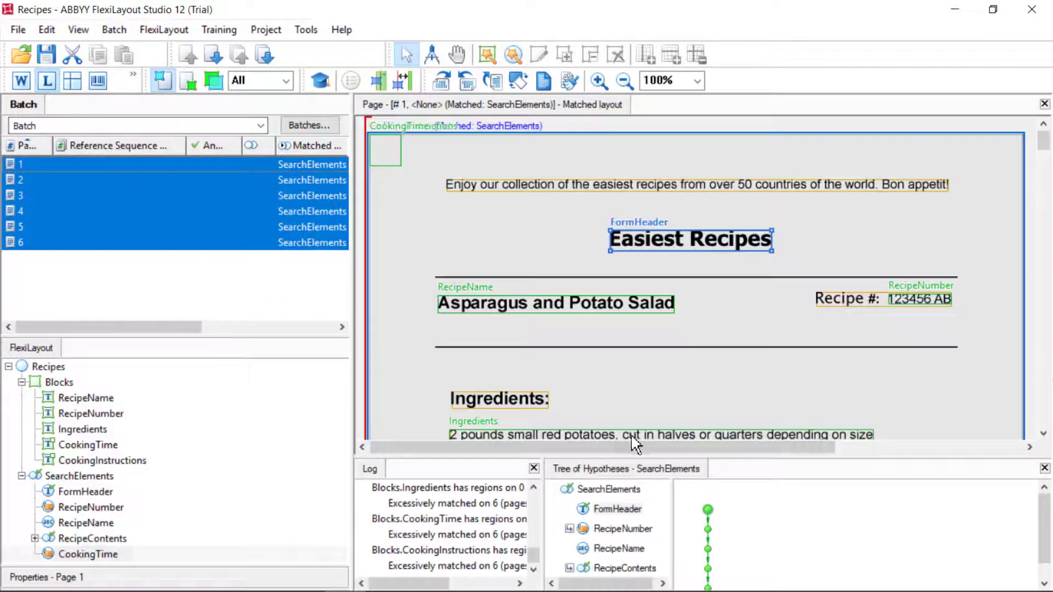
Select the CookingTime hypothesis and examine where the CookingTime element is detected on each of the six recipe pages
scroll(617, 524, "down", 1)
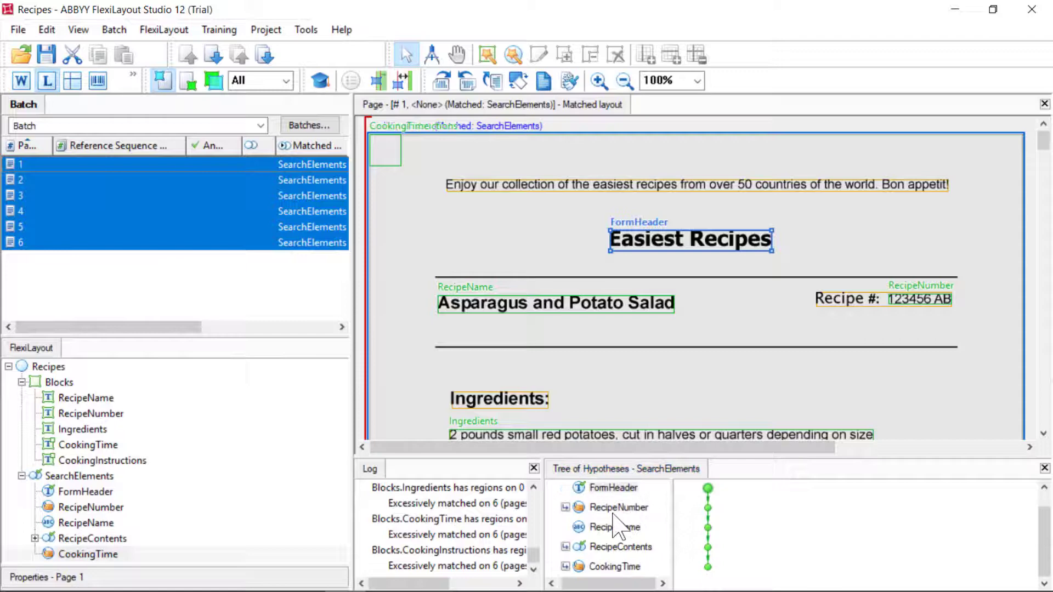
left_click(614, 567)
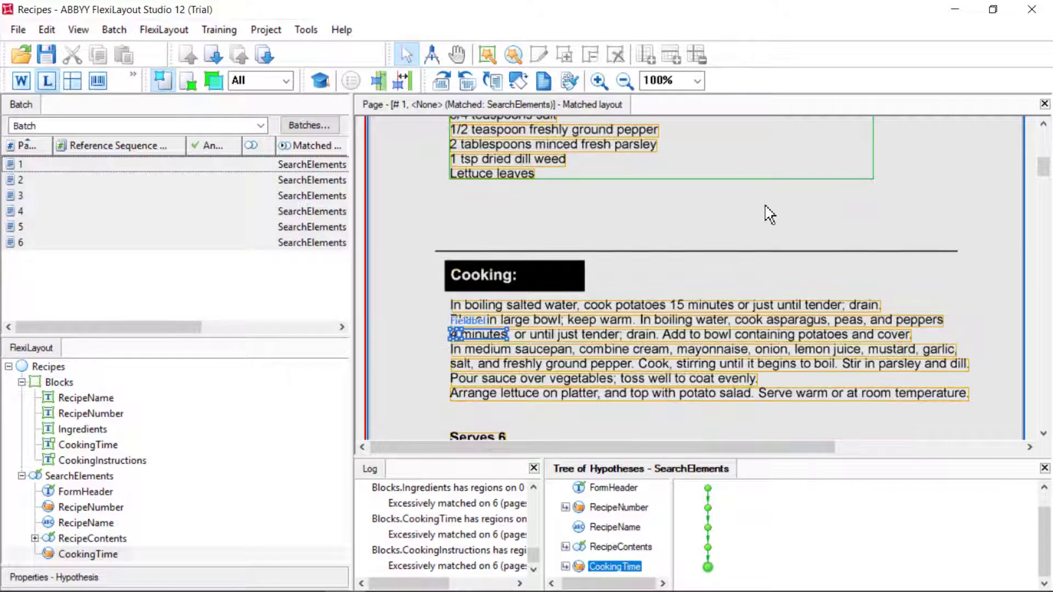
scroll(770, 215, "down", 2)
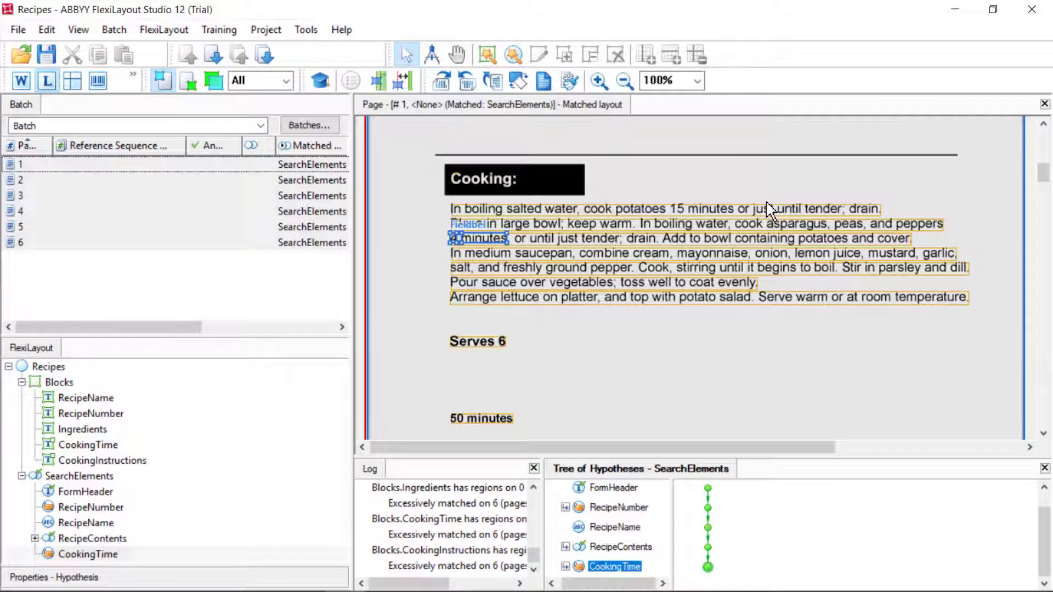
scroll(770, 210, "down", 14)
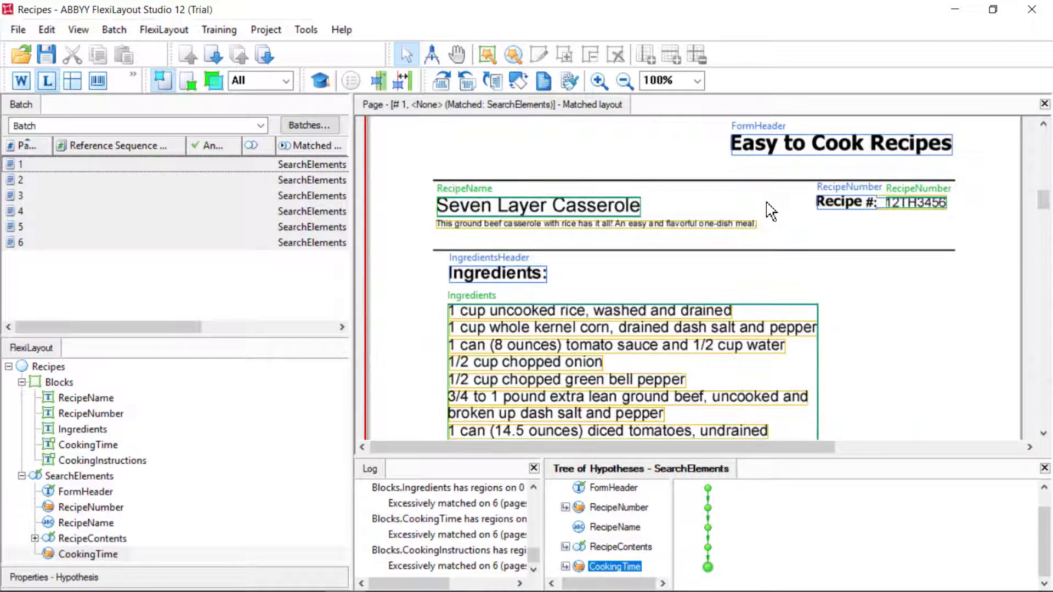
scroll(772, 211, "down", 4)
scroll(770, 215, "down", 14)
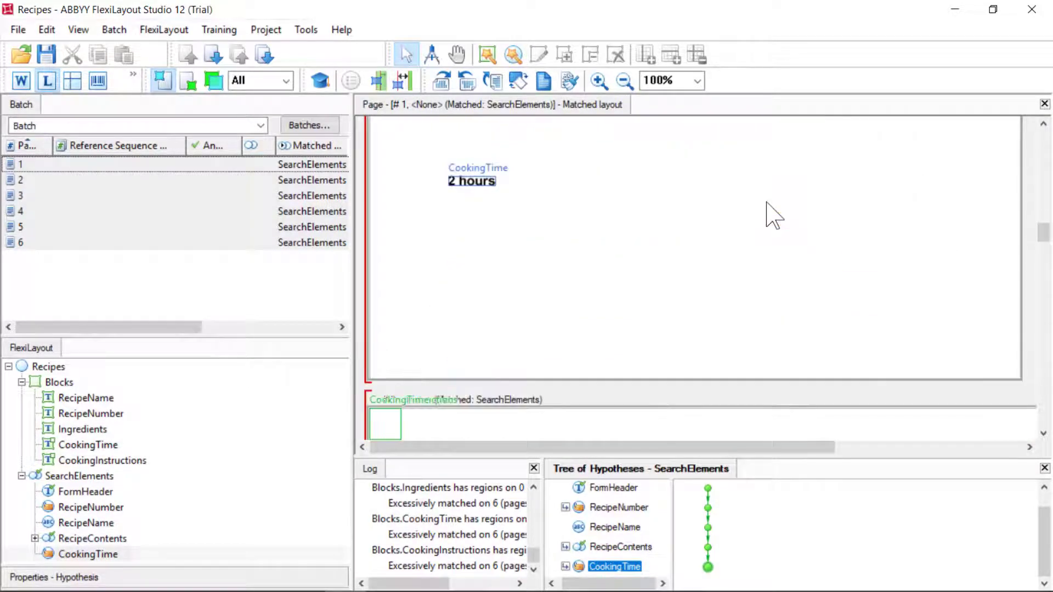
scroll(771, 211, "down", 4)
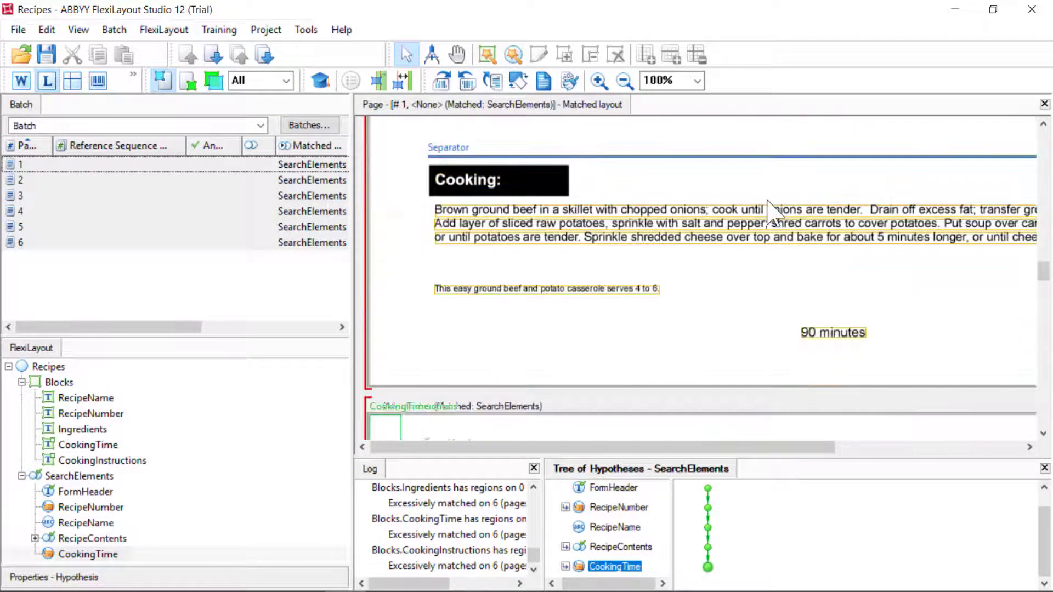
left_click_drag(704, 450, 680, 453)
scroll(658, 296, "down", 6)
scroll(658, 296, "down", 9)
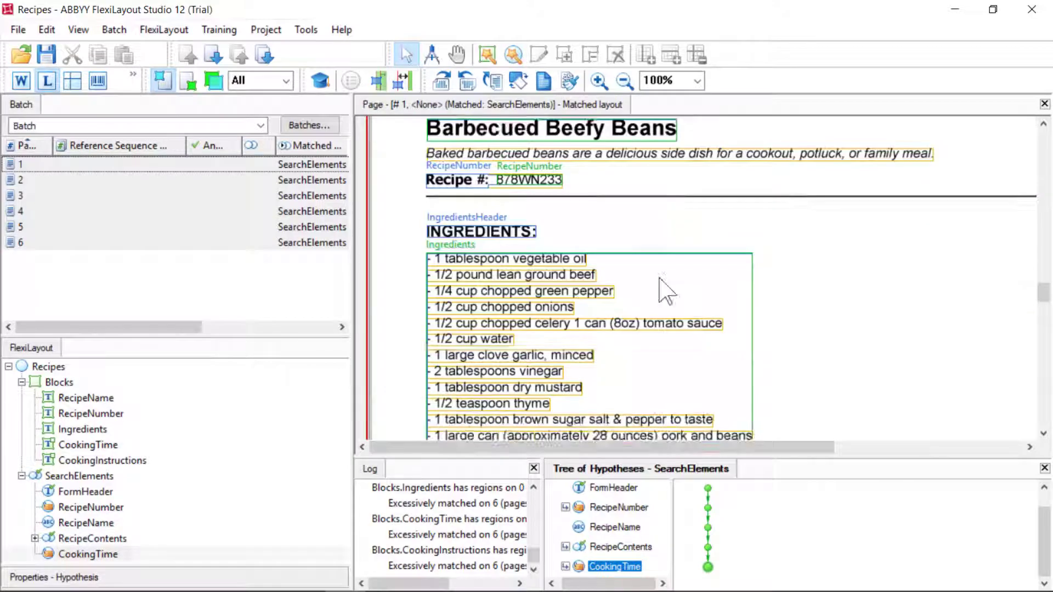
scroll(679, 388, "down", 14)
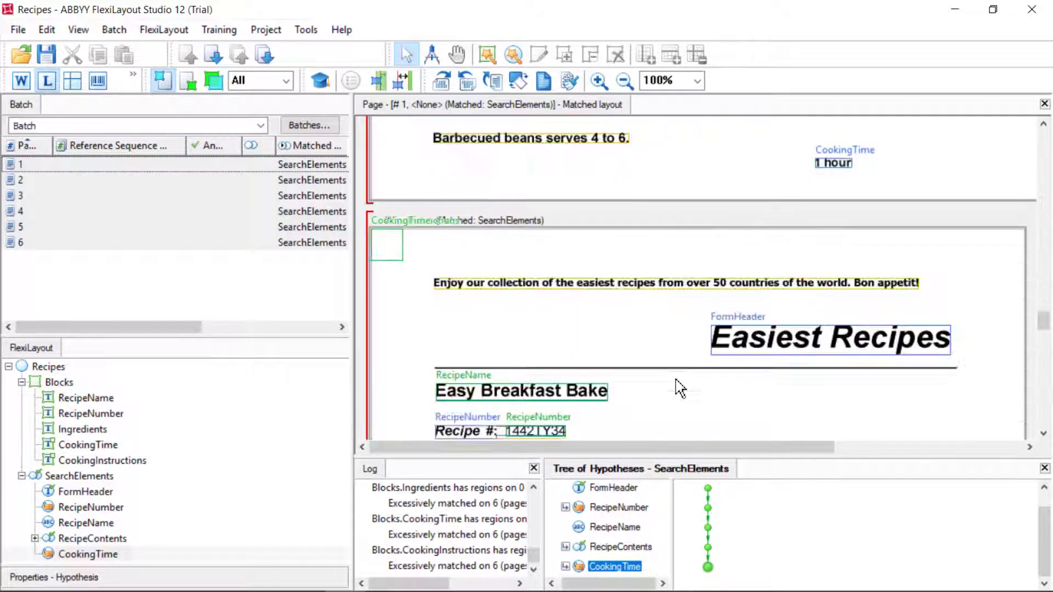
scroll(690, 329, "down", 4)
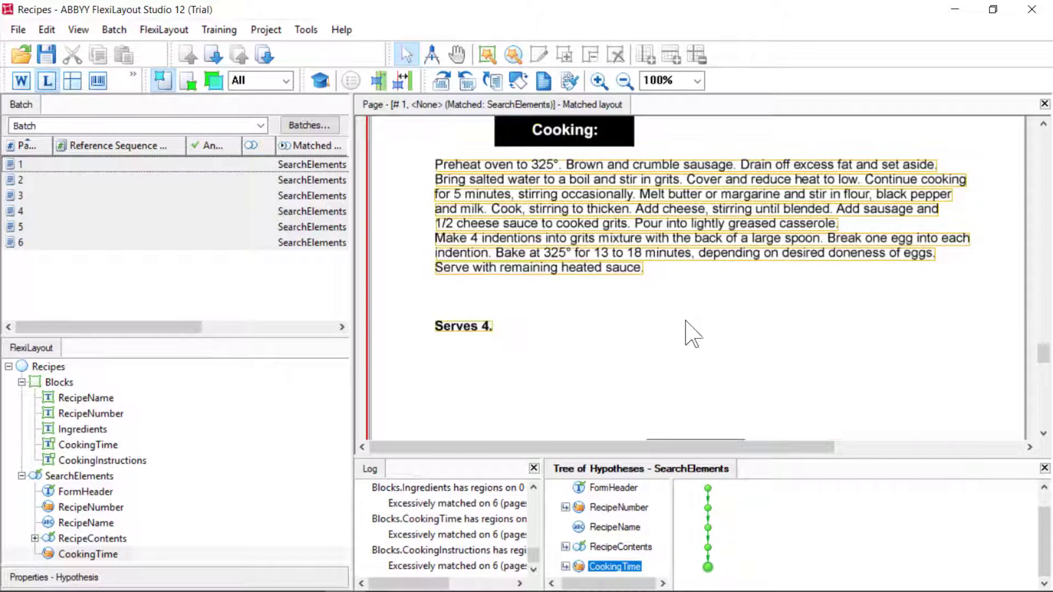
scroll(681, 399, "down", 12)
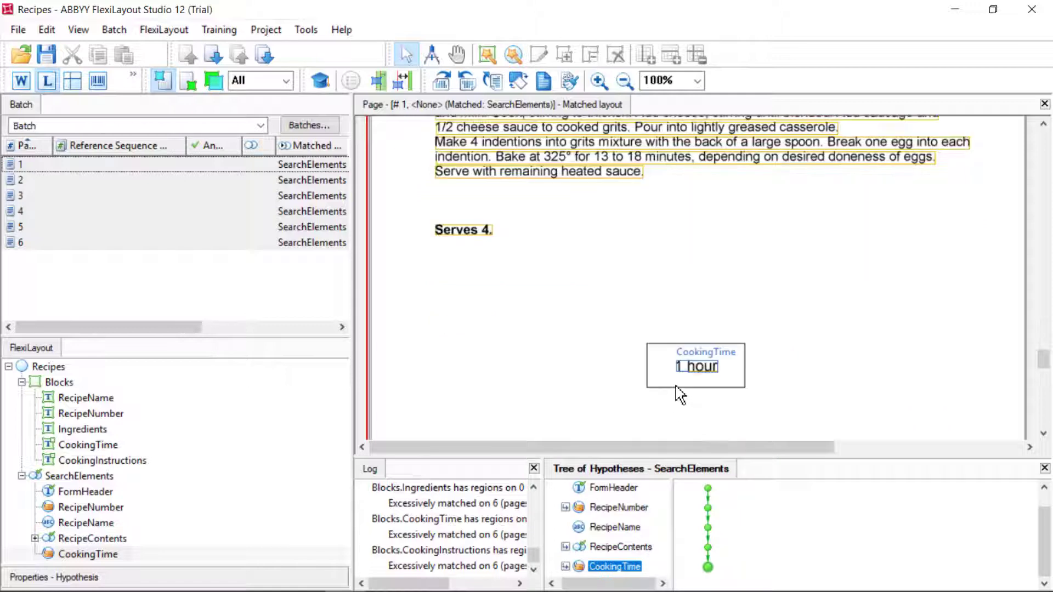
scroll(705, 340, "down", 8)
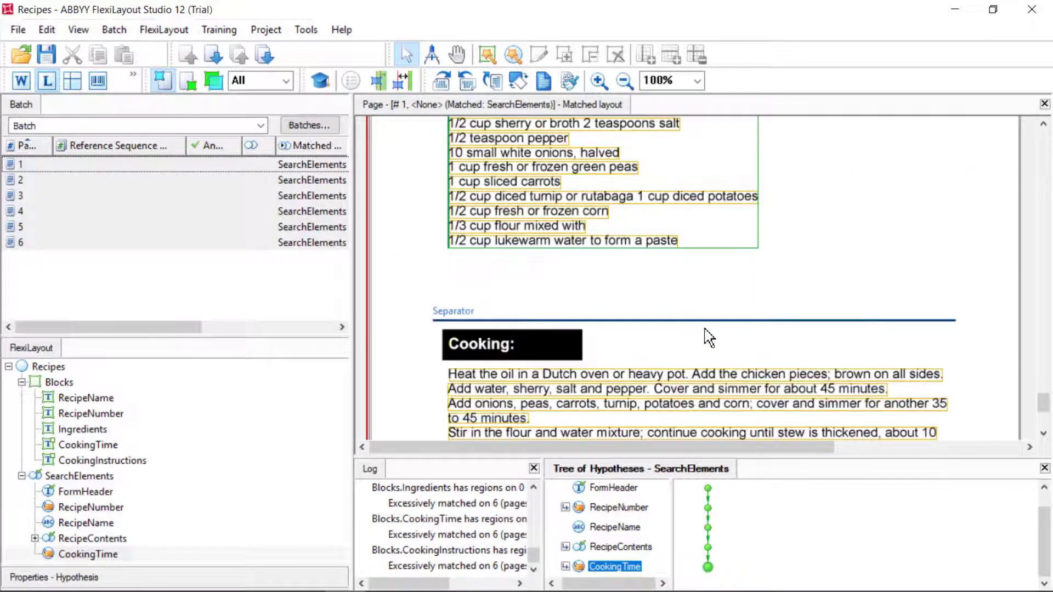
scroll(712, 331, "down", 1)
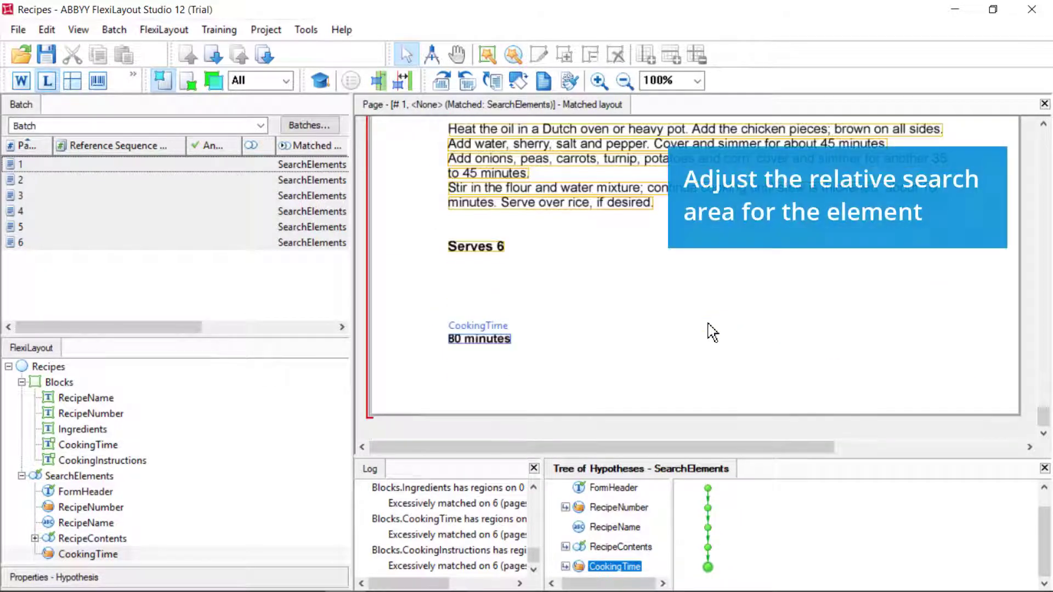
Set the CookingTime search element's relation to Nearest to Page bottom edge and apply the element properties
right_click(102, 557)
left_click(137, 544)
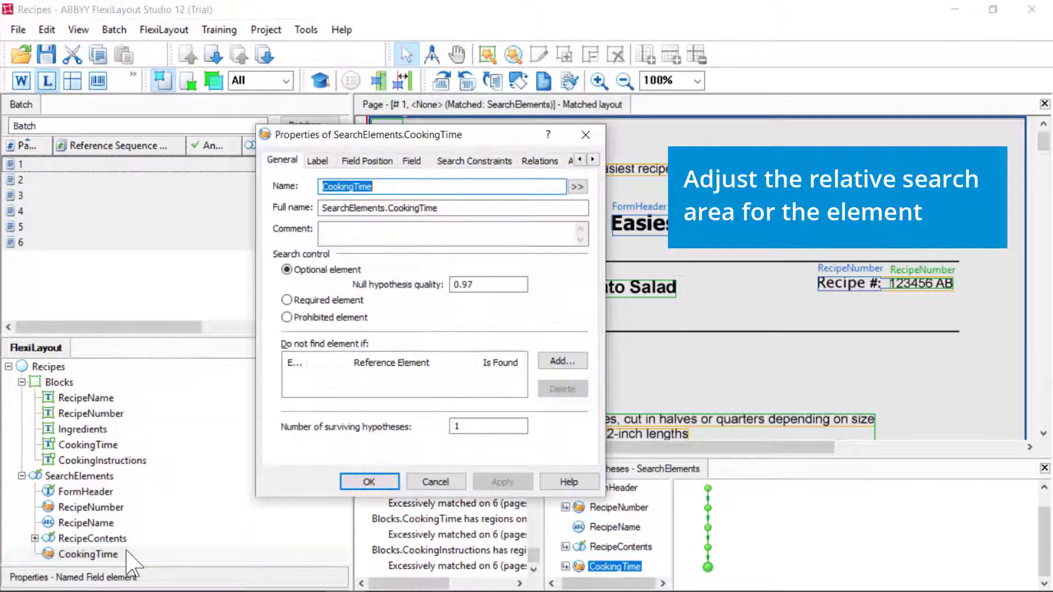
left_click(541, 162)
left_click(279, 386)
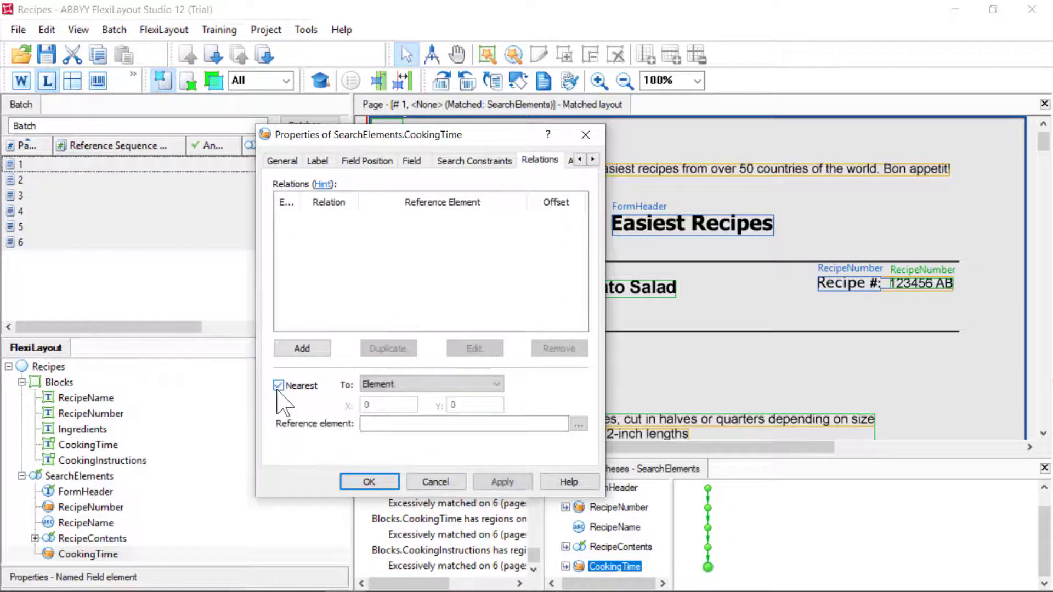
left_click(408, 384)
left_click(397, 451)
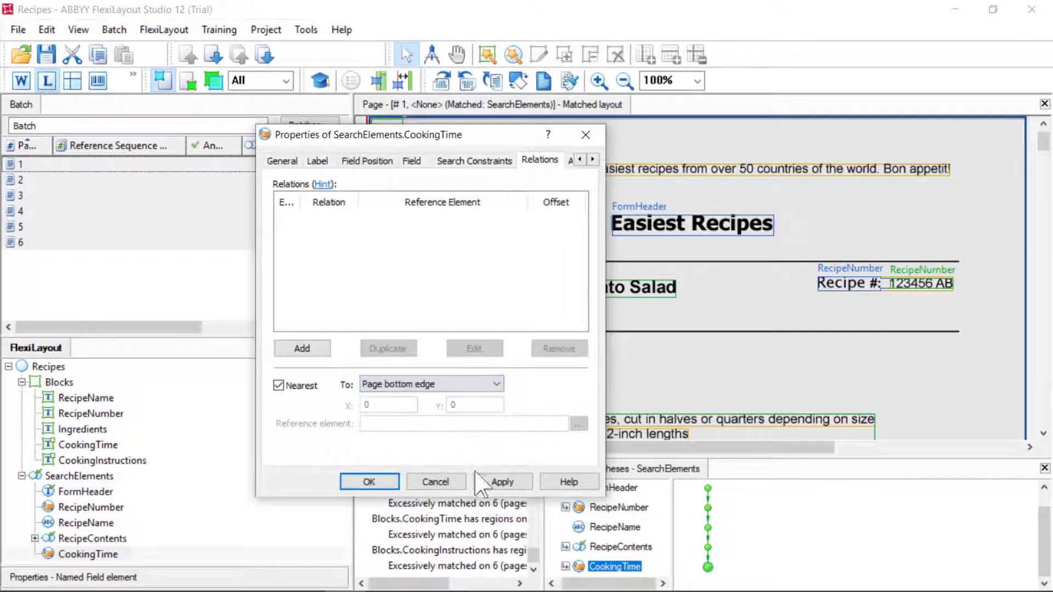
left_click(498, 483)
left_click(369, 482)
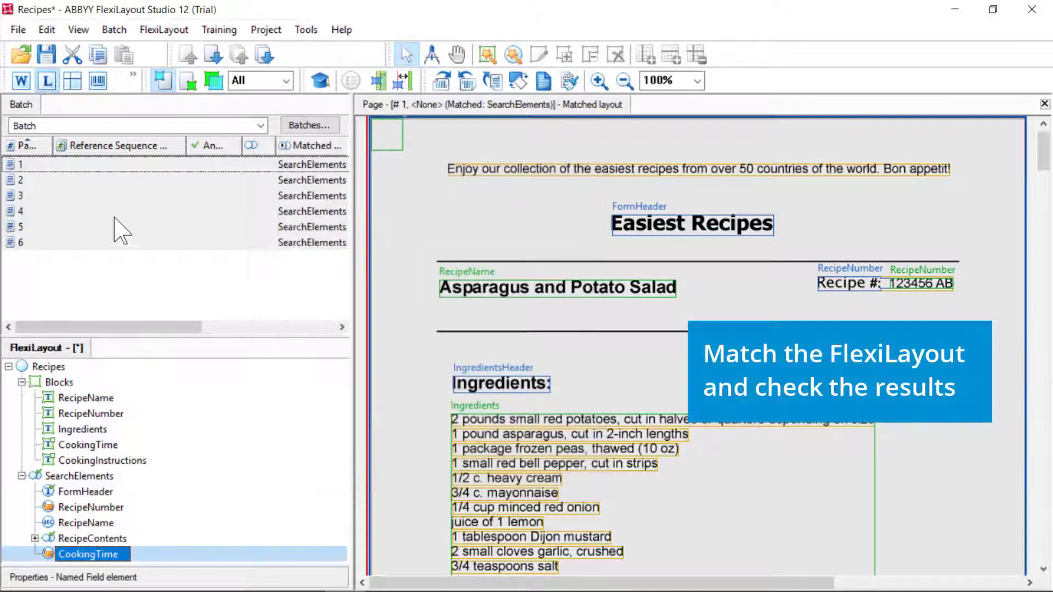
Match the updated FlexiLayout on all six pages of the batch
left_click(43, 168)
key("ctrl+a")
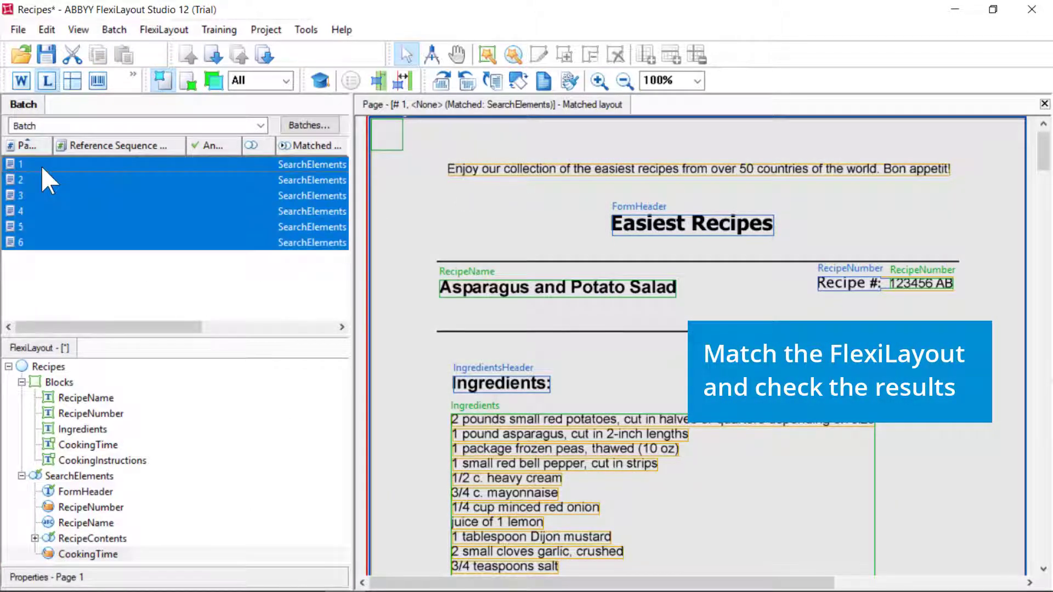
right_click(41, 165)
left_click(83, 125)
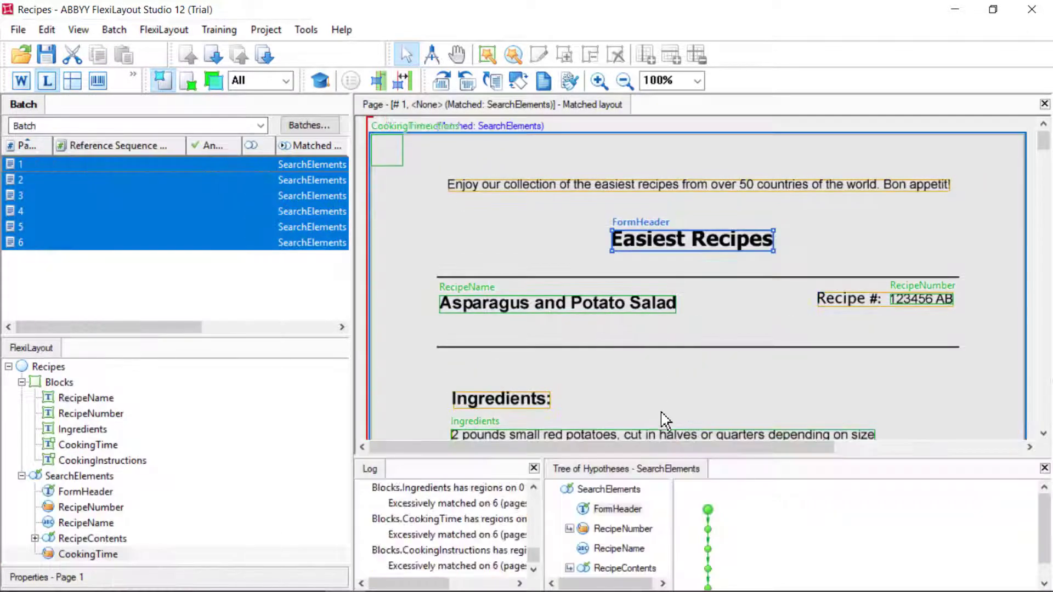
Check the rematched CookingTime hypothesis near the bottom of every recipe page in the batch
scroll(657, 434, "down", 2)
scroll(607, 505, "down", 1)
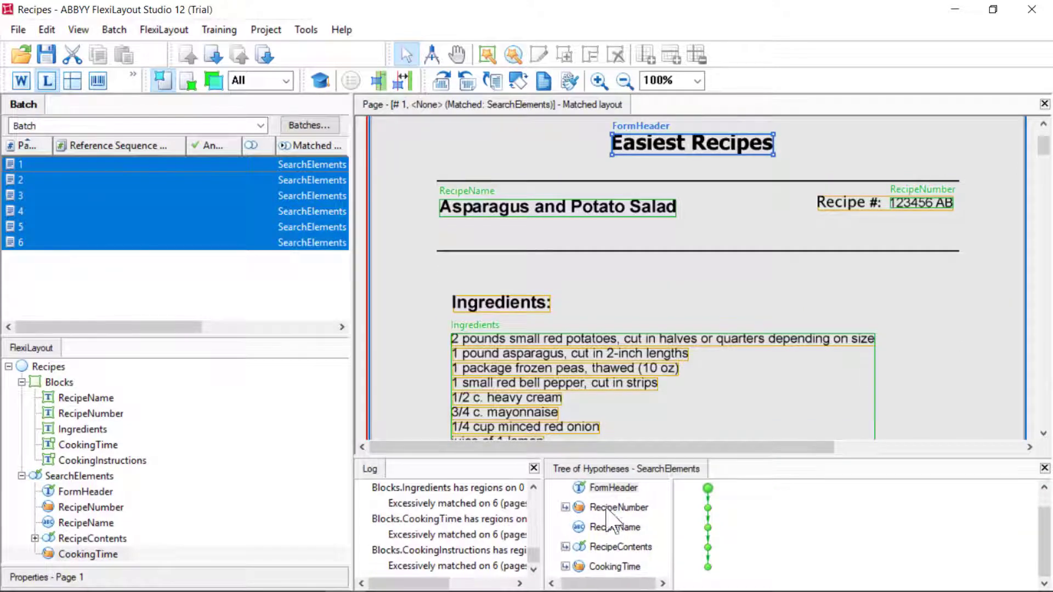
left_click(613, 566)
scroll(572, 338, "down", 10)
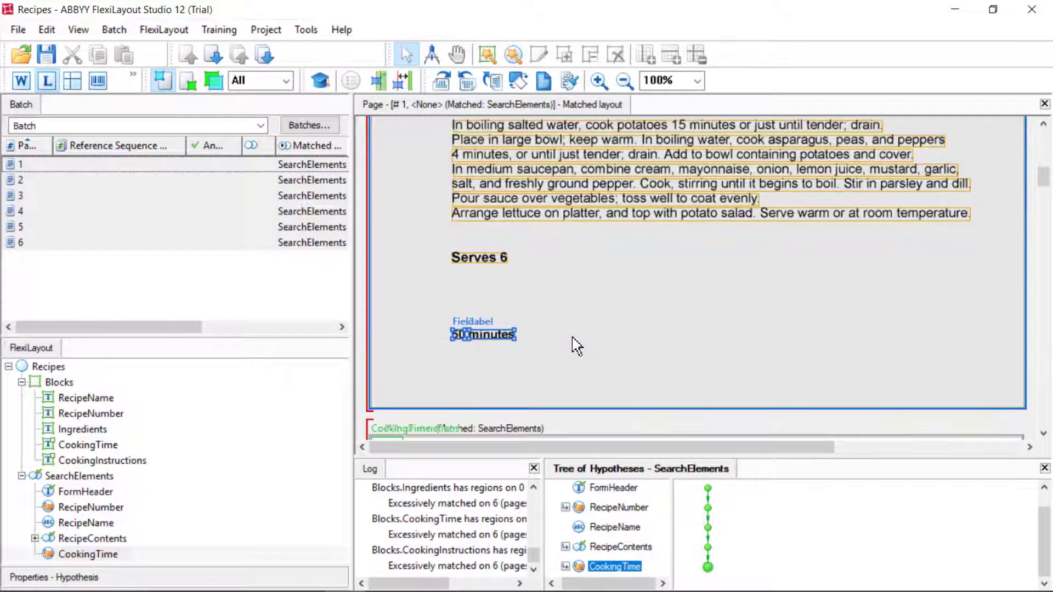
scroll(590, 318, "down", 4)
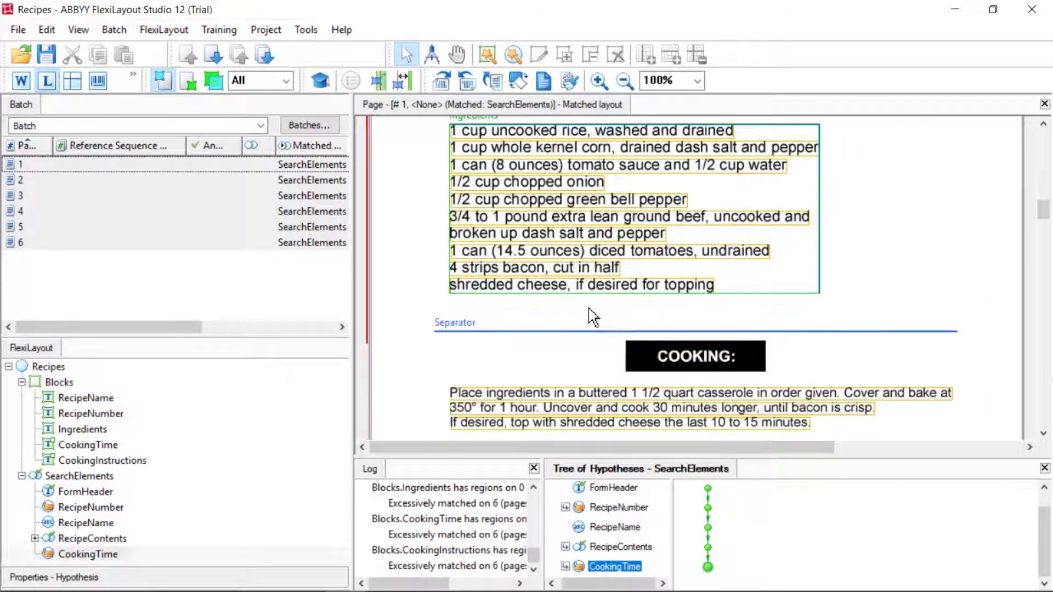
scroll(593, 316, "down", 4)
scroll(589, 308, "down", 12)
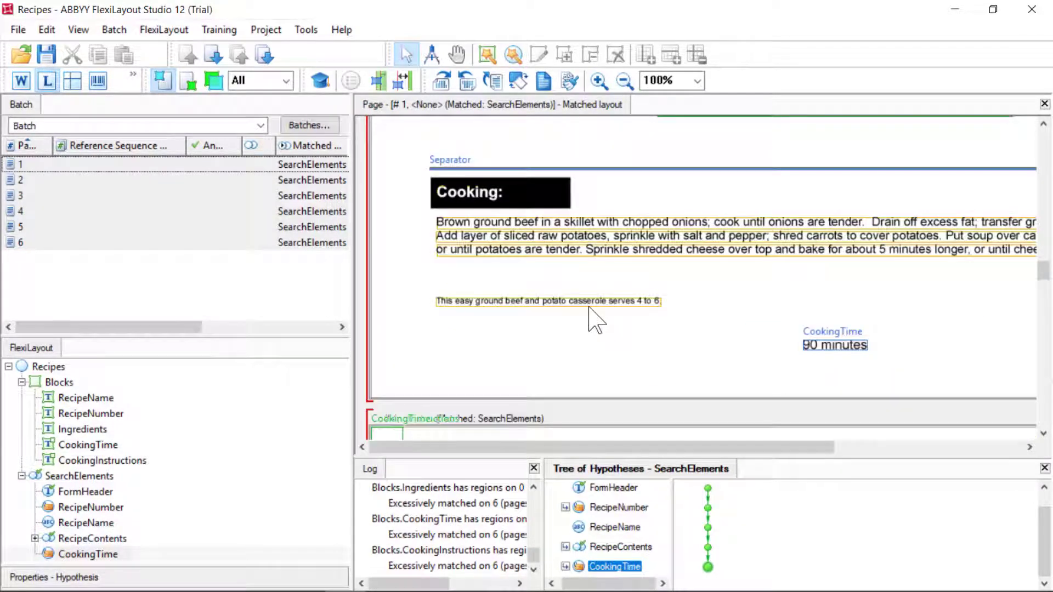
scroll(788, 353, "down", 15)
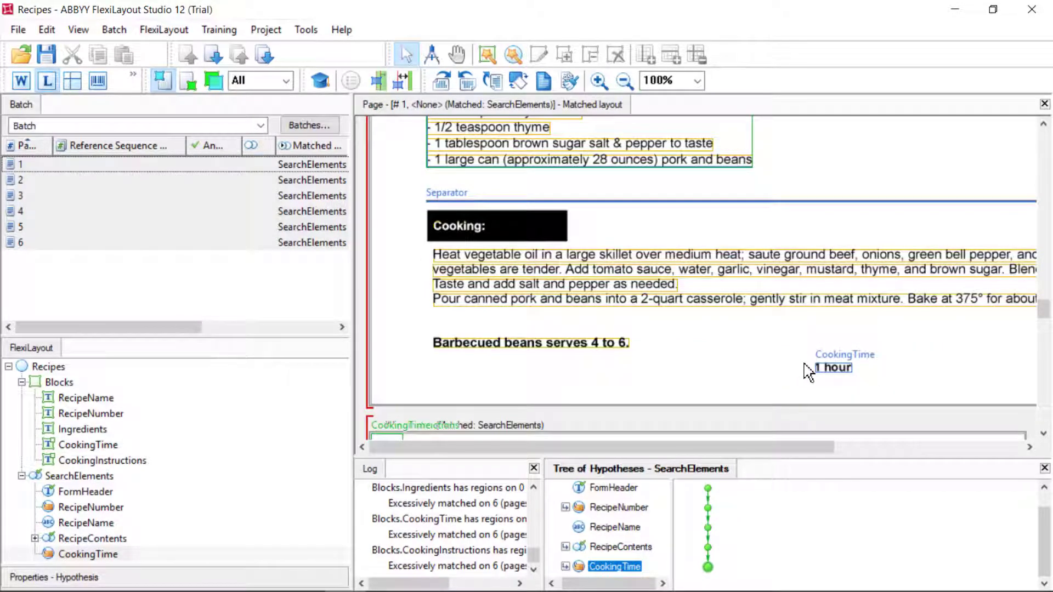
scroll(801, 365, "down", 10)
scroll(802, 367, "down", 8)
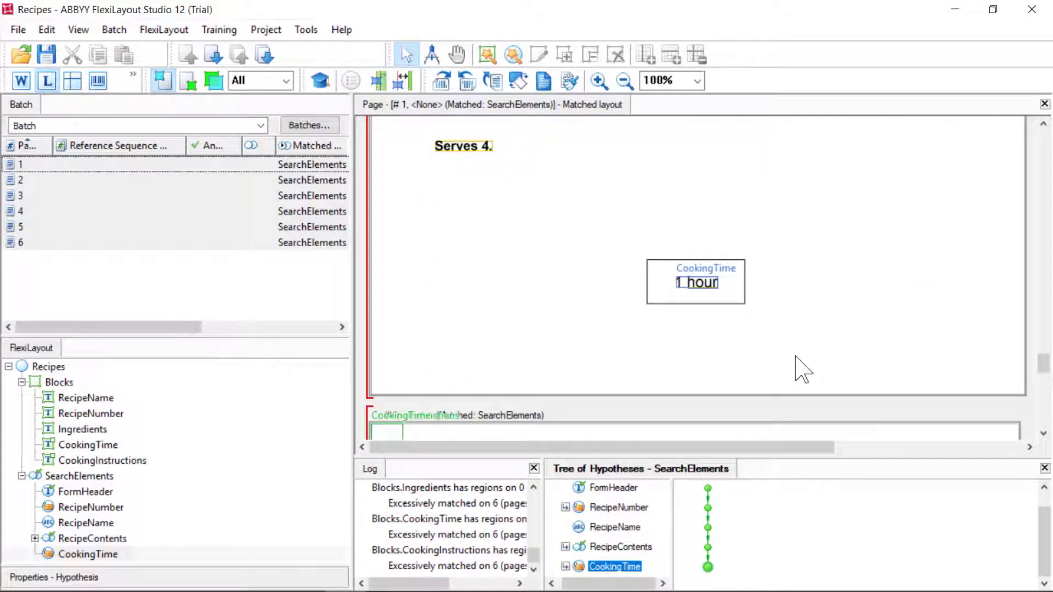
scroll(802, 370, "down", 10)
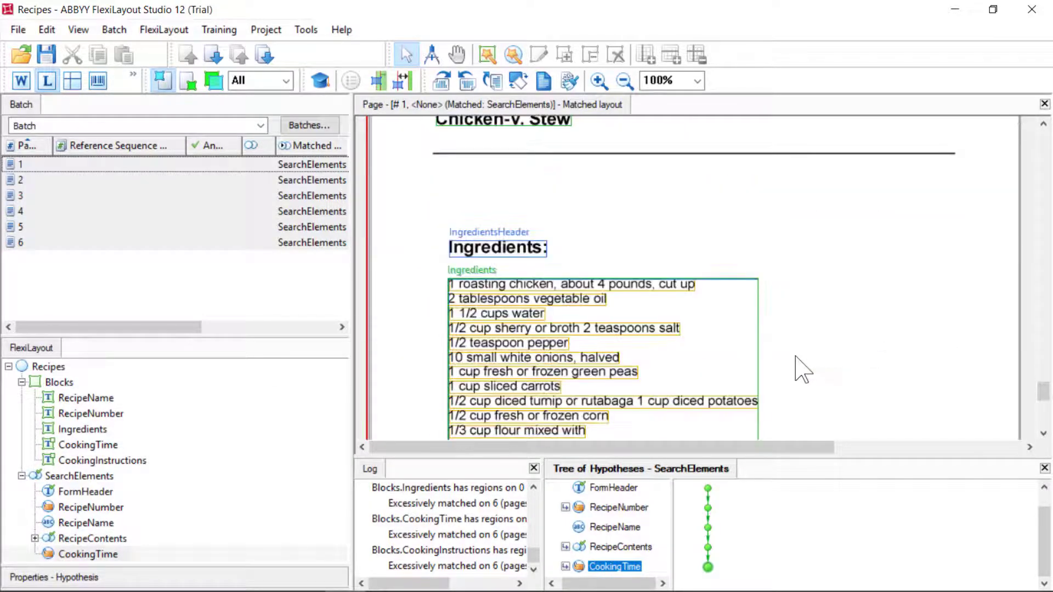
scroll(803, 371, "down", 5)
scroll(802, 371, "down", 3)
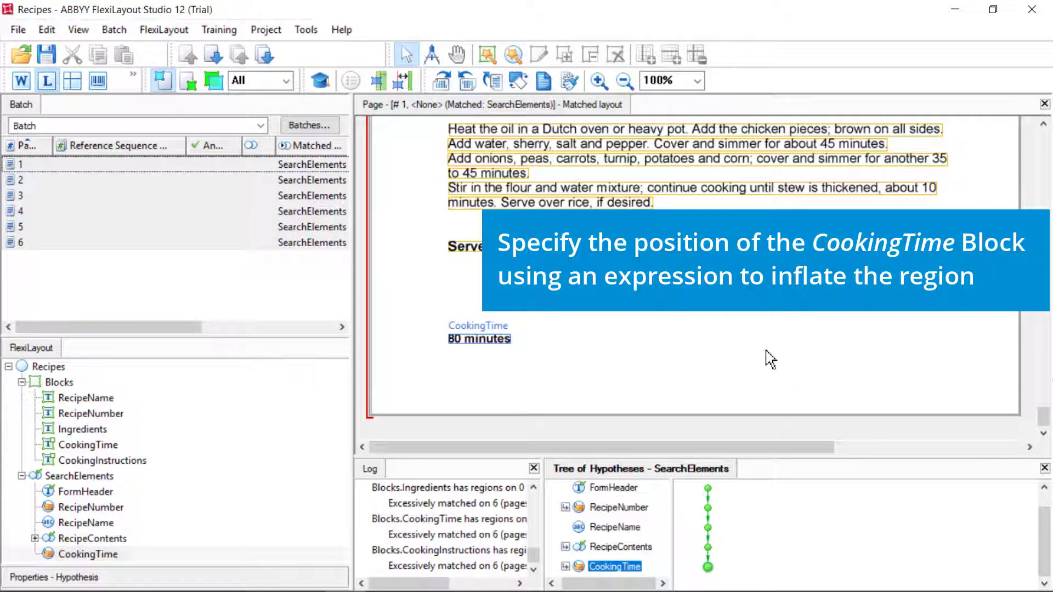
Replace the CookingTime block's example region expression with code that assigns SearchElements.CookingTime.Rect to OutputRegion and inflates it by (3*mm, 2*mm)
right_click(83, 445)
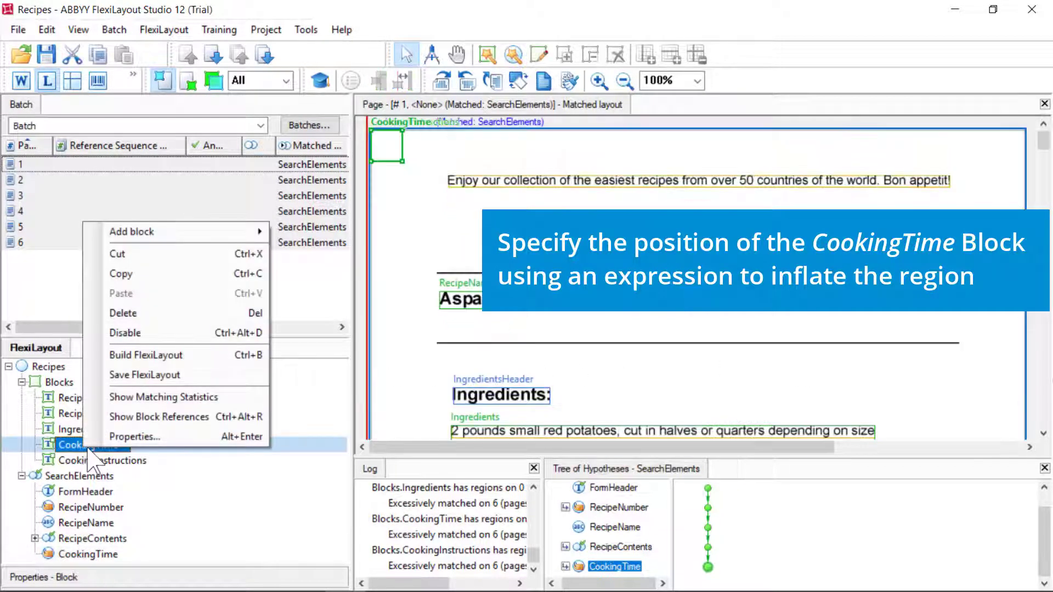
left_click(103, 442)
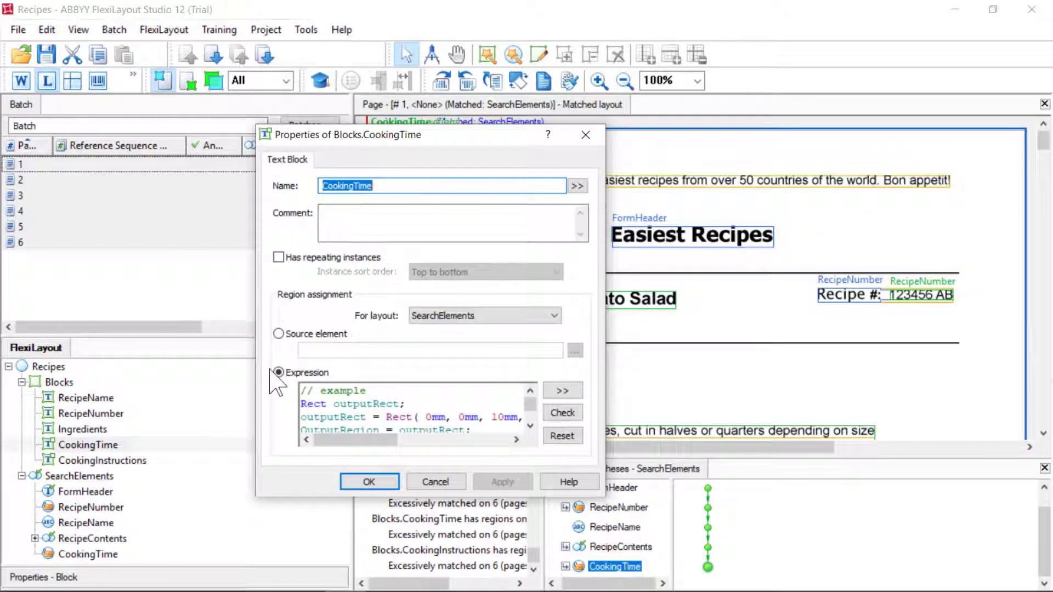
left_click(563, 391)
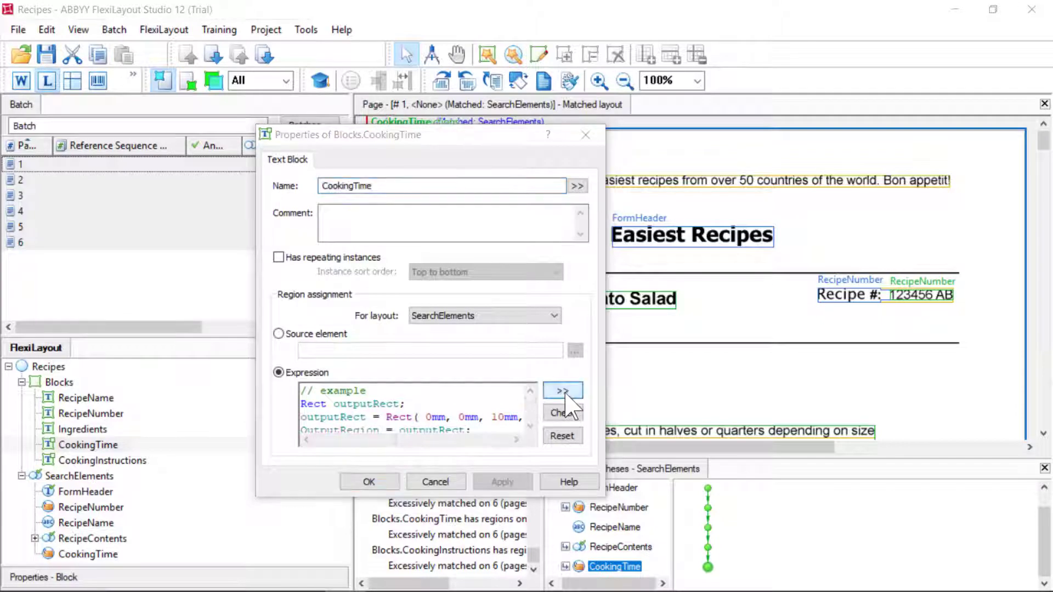
key("ctrl+a")
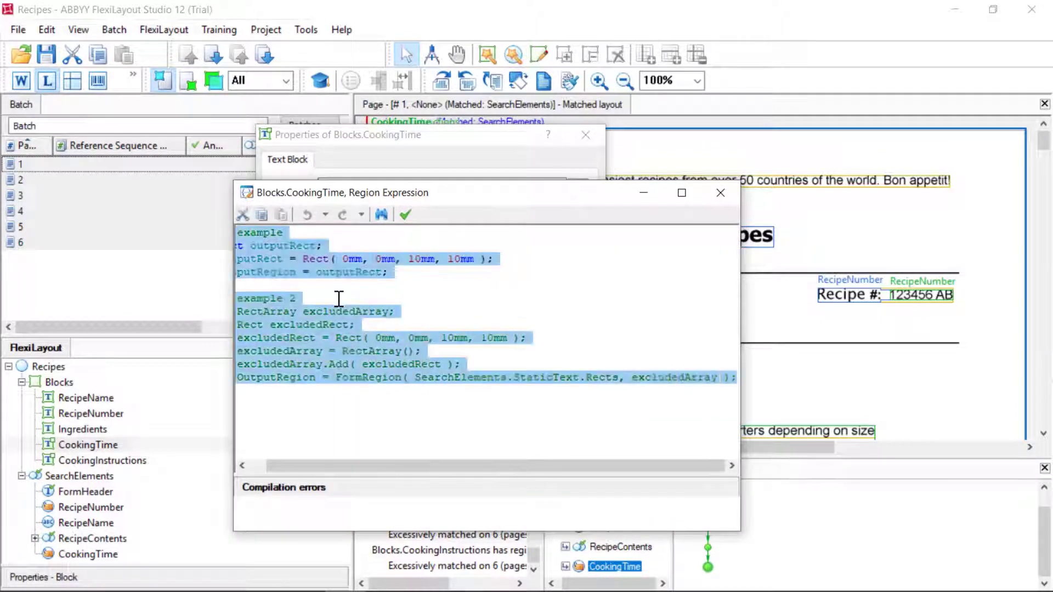
key("Delete")
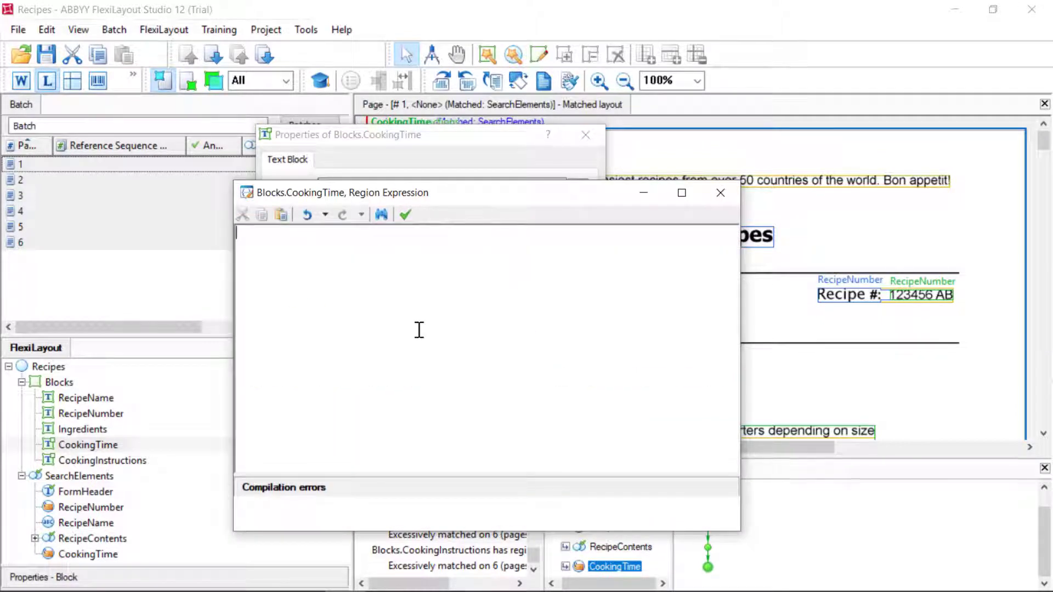
key("ctrl+v")
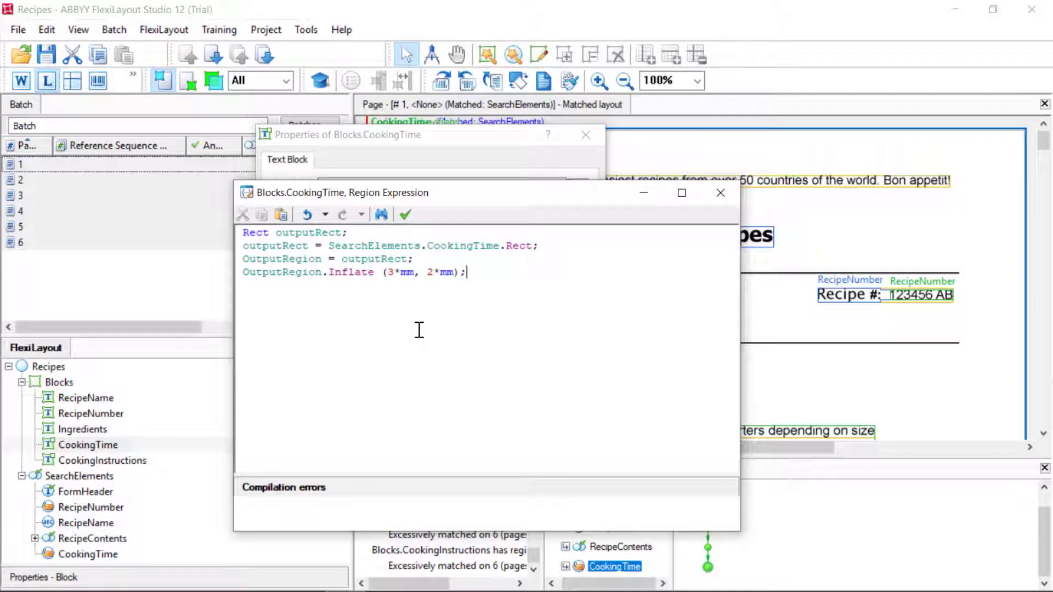
Check the CookingTime region expression for compilation errors, close its editor and apply the block properties
left_click(406, 215)
left_click(469, 403)
left_click(720, 193)
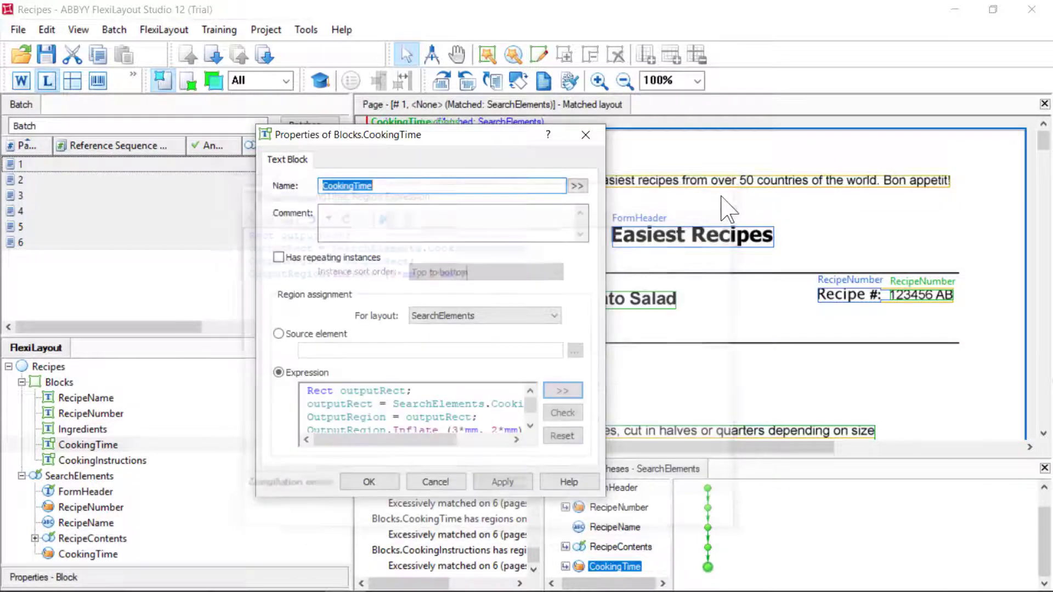
left_click(499, 482)
left_click(382, 481)
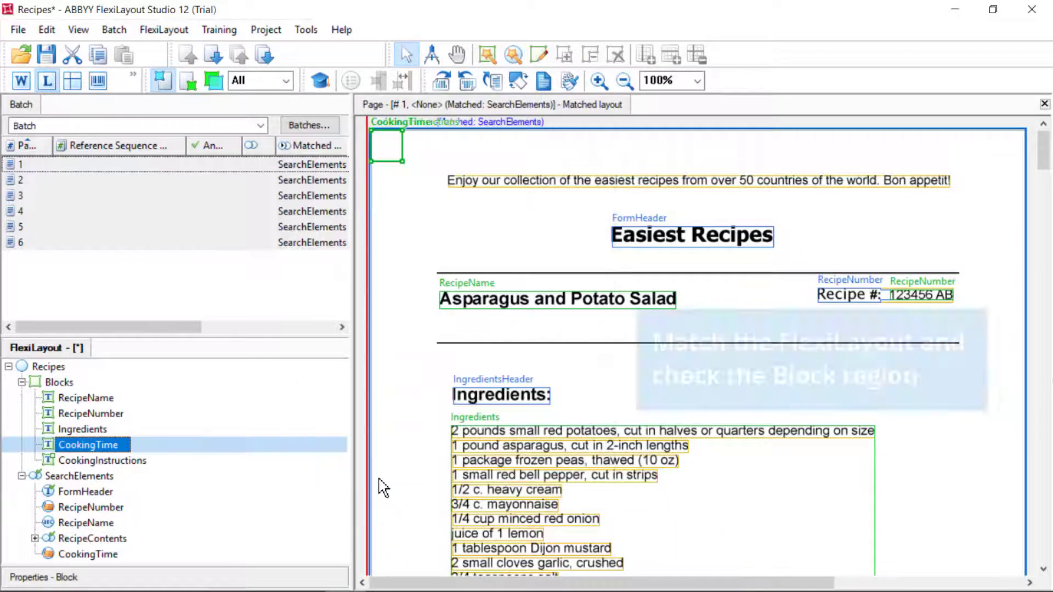
Match the FlexiLayout on page 1 of the batch
right_click(65, 165)
left_click(105, 123)
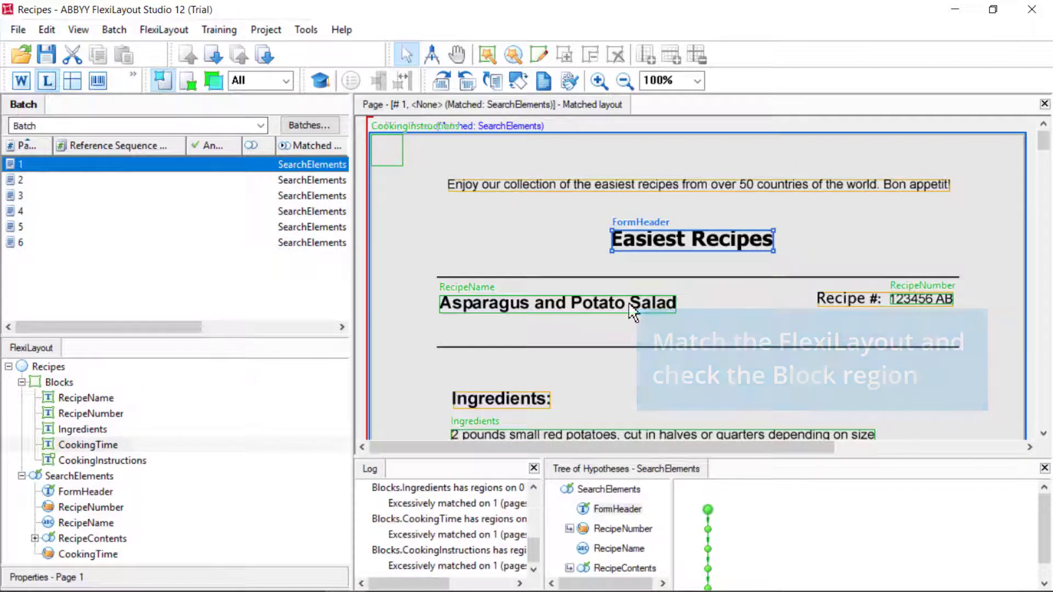
Check the CookingTime block region around the cooking time near the bottom of page 1
scroll(650, 312, "down", 3)
scroll(635, 380, "down", 6)
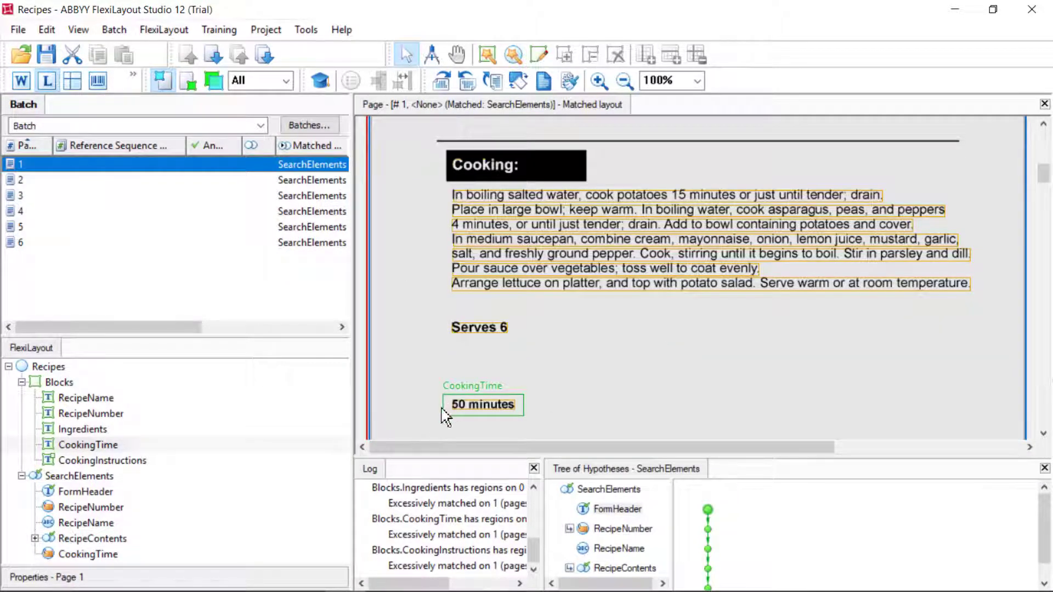
Add a Group element named Cooking to SearchElements and apply its properties
right_click(88, 476)
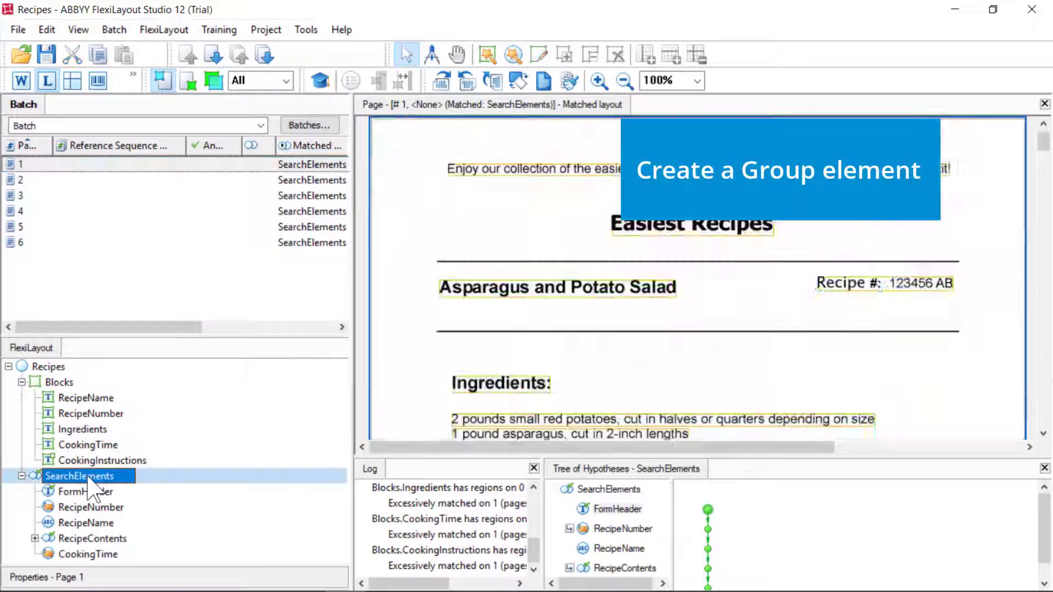
mouse_move(247, 215)
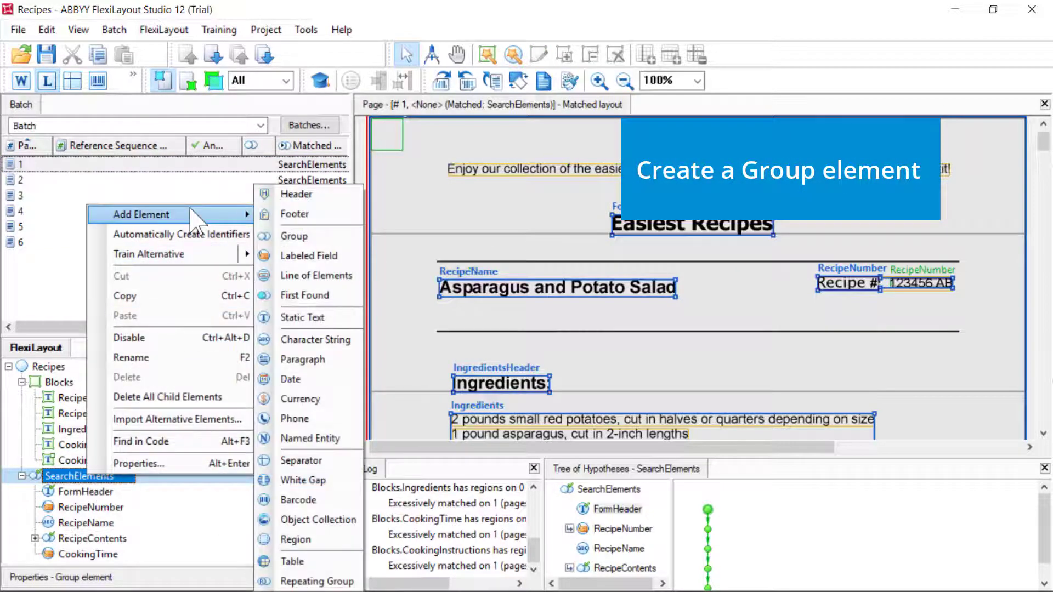
left_click(291, 236)
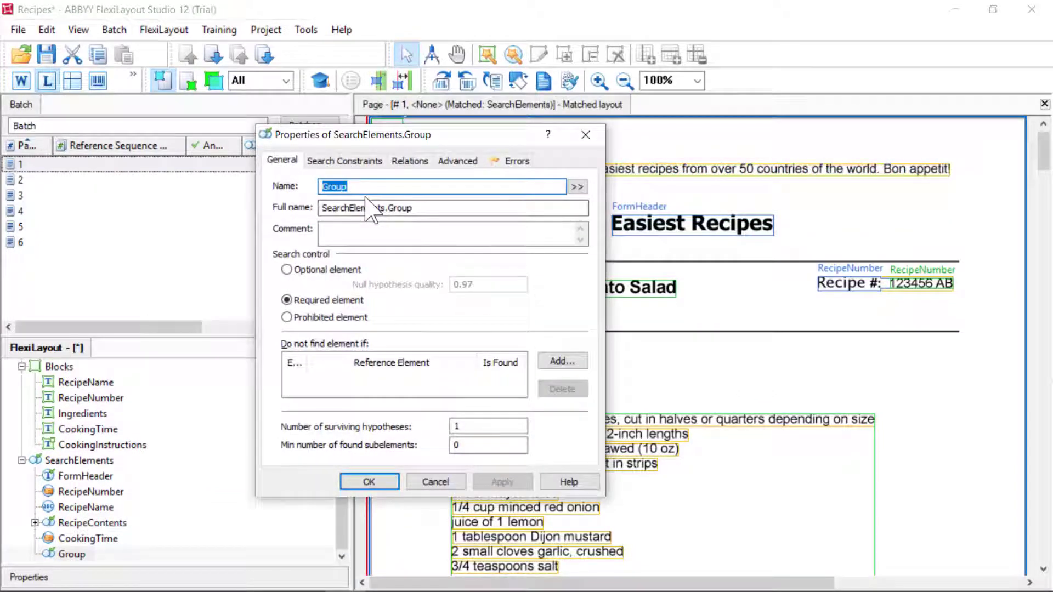
key("BackSpace")
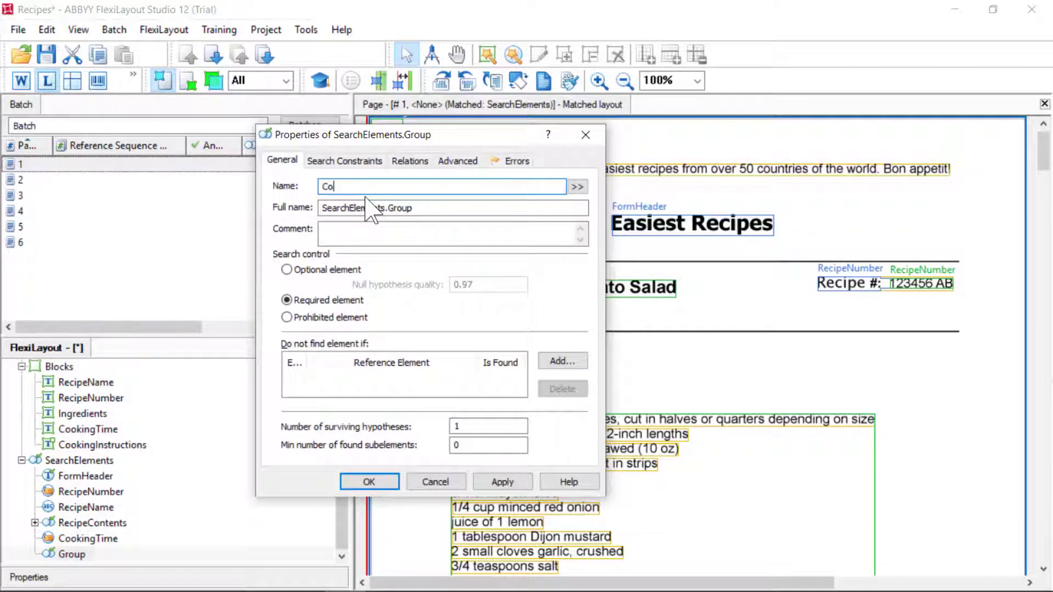
left_click(502, 482)
left_click(368, 481)
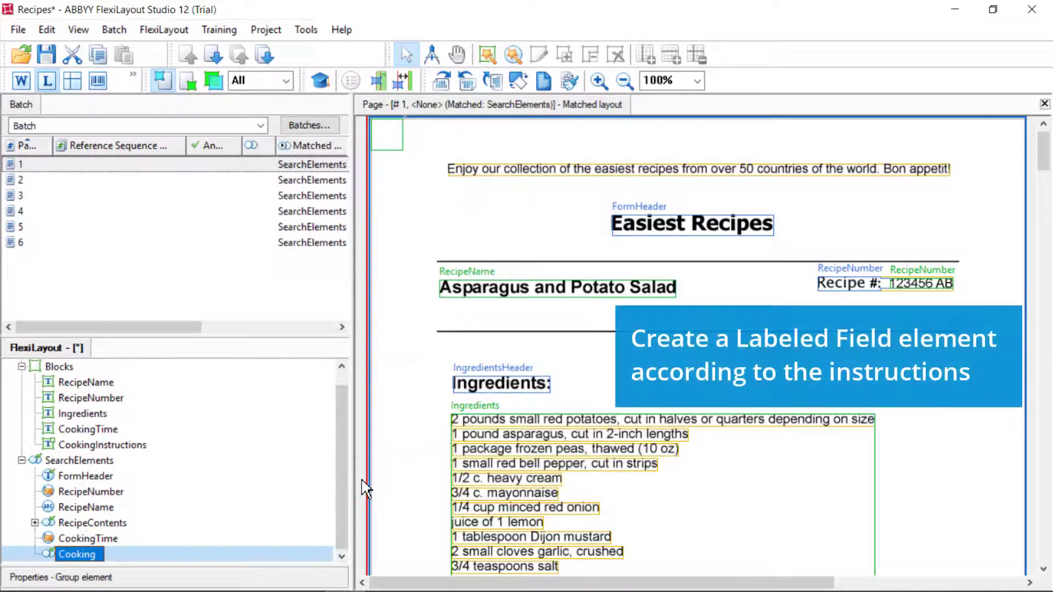
Add a Labeled Field element named Serves to the Cooking group
right_click(111, 553)
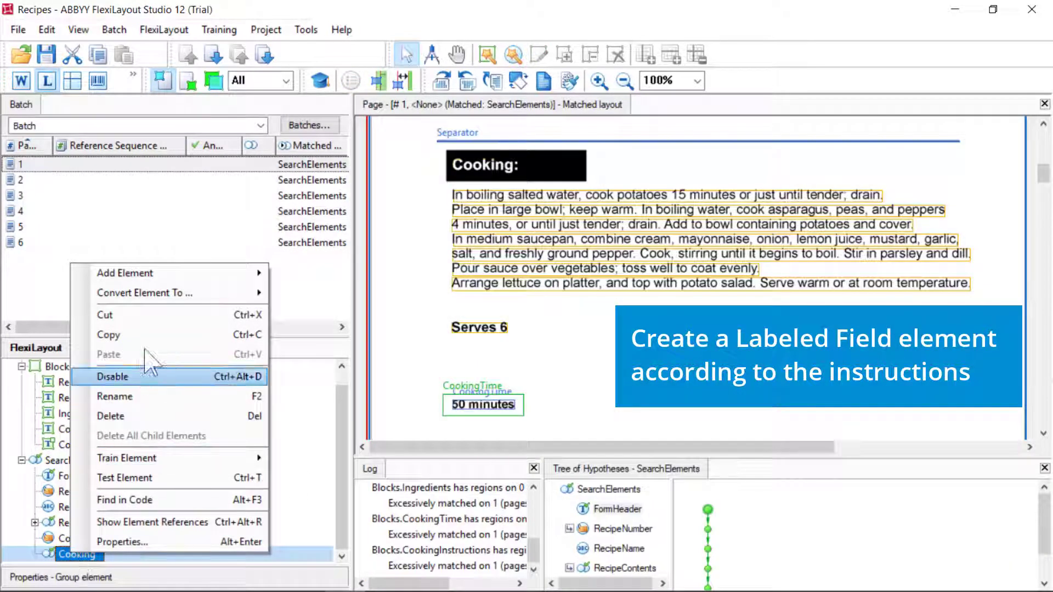
mouse_move(175, 277)
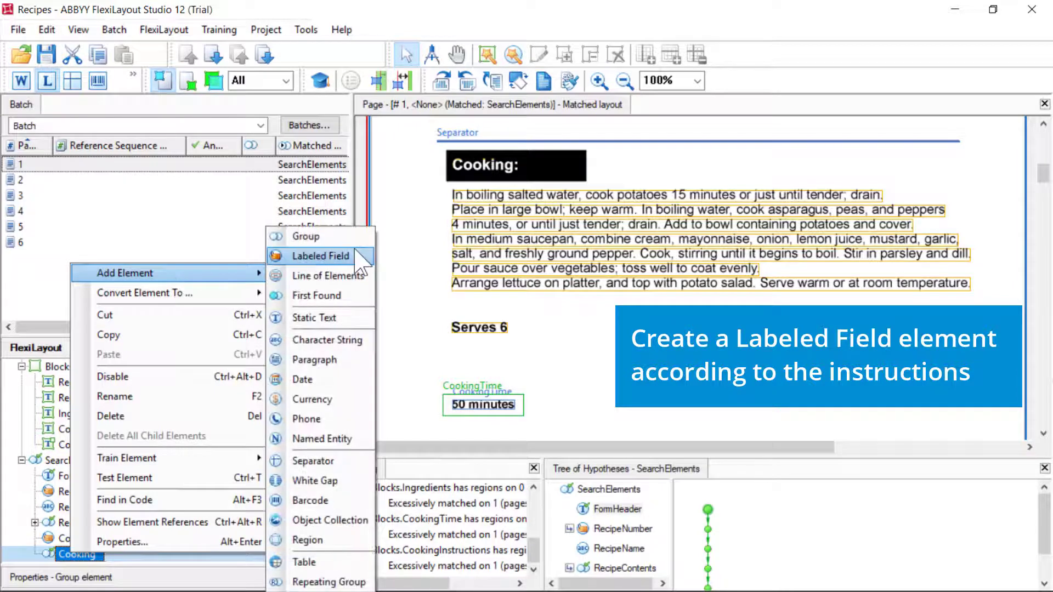
left_click(355, 254)
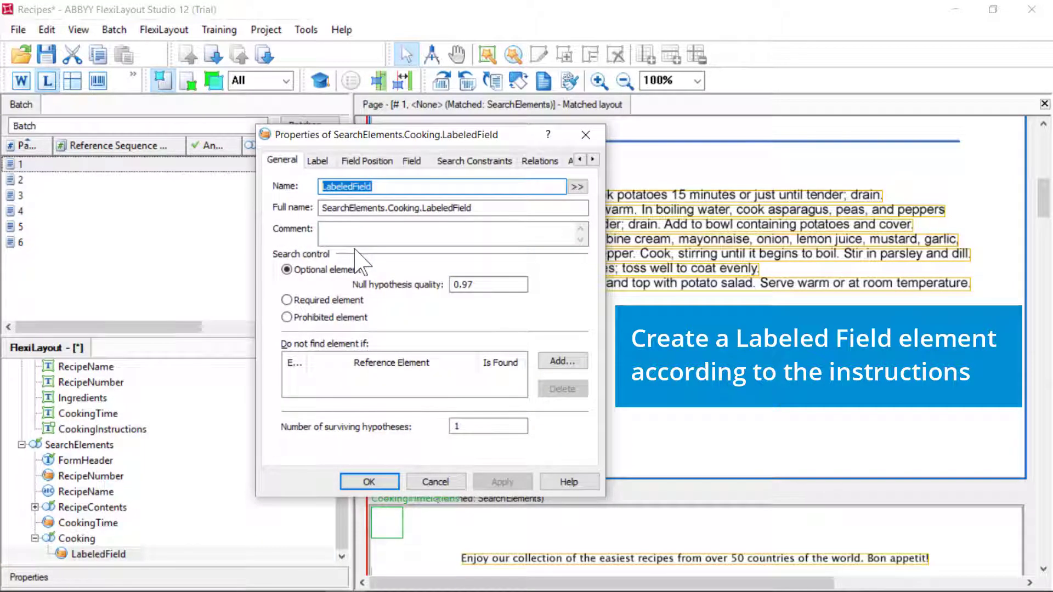
type("S")
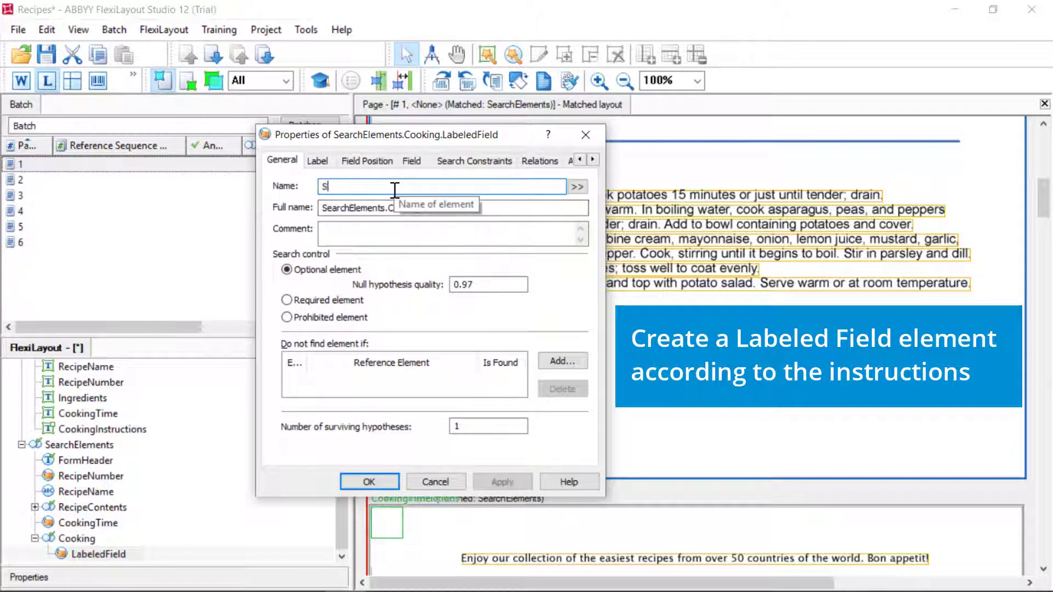
type("erves")
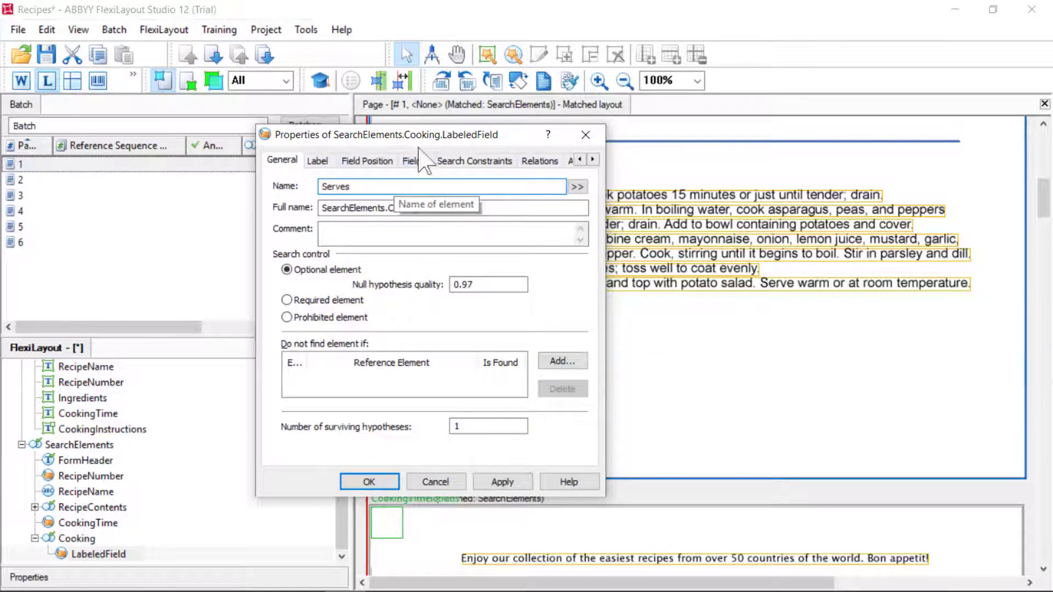
Set the Serves element's label text to Serves and its field search area height to 50
left_click(326, 161)
key("Delete")
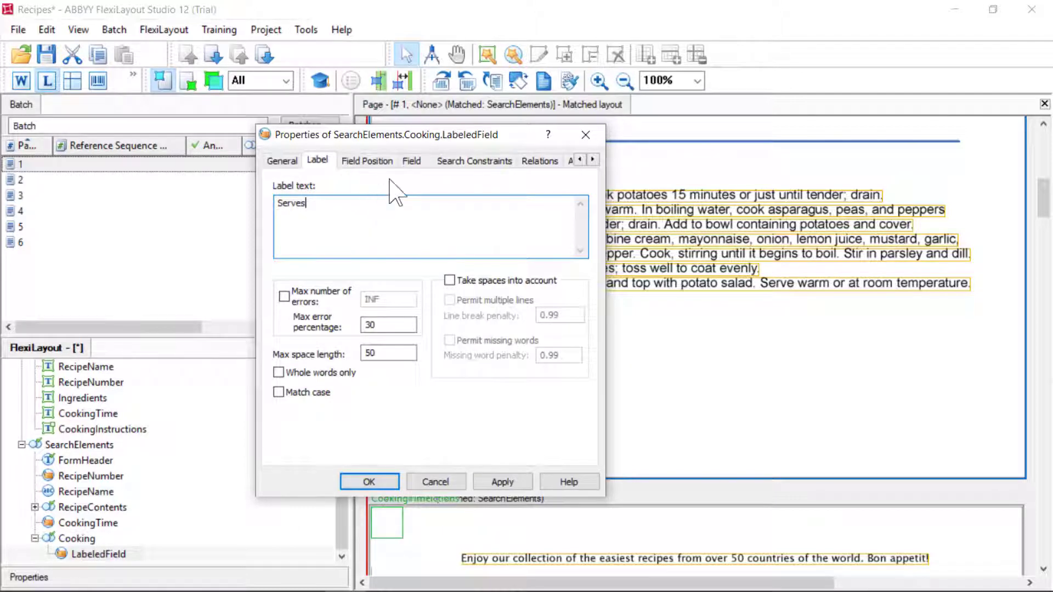
left_click(376, 162)
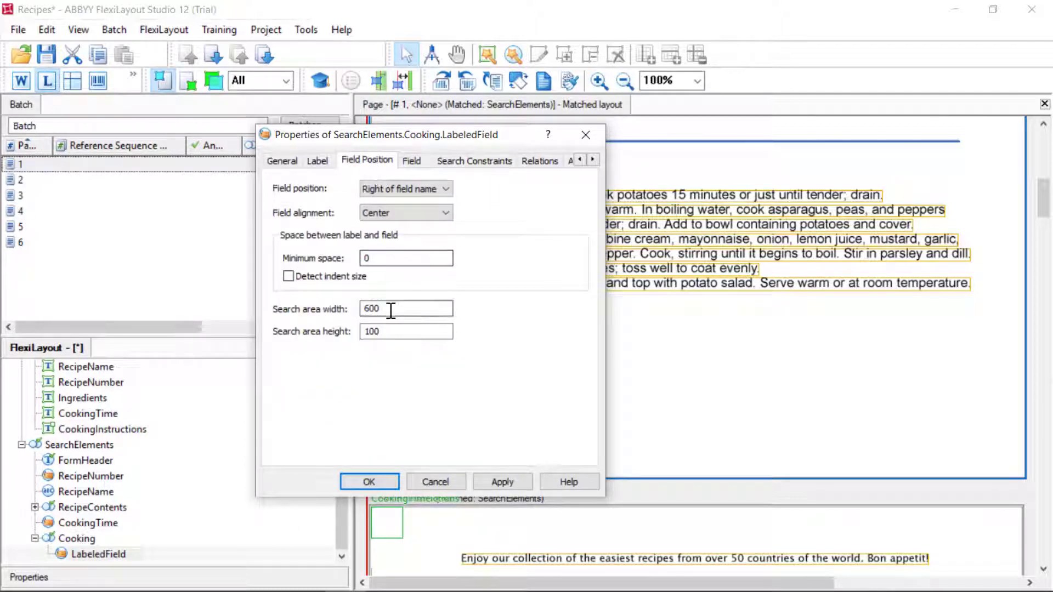
left_click(391, 332)
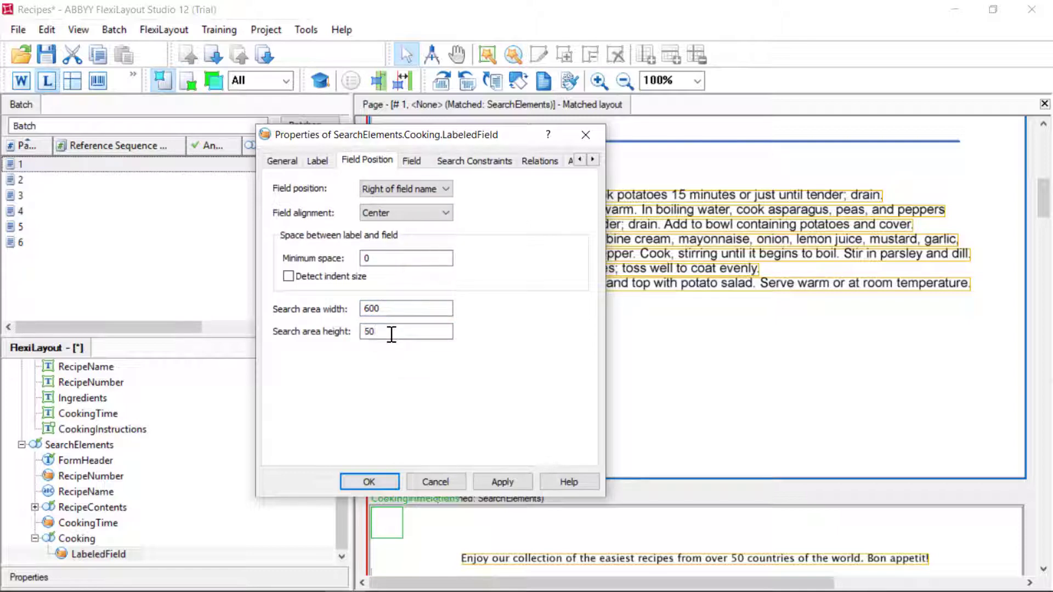
type("50")
Set the Serves element to be nearest to the SearchElements.CookingTime element and apply its properties
left_click(538, 160)
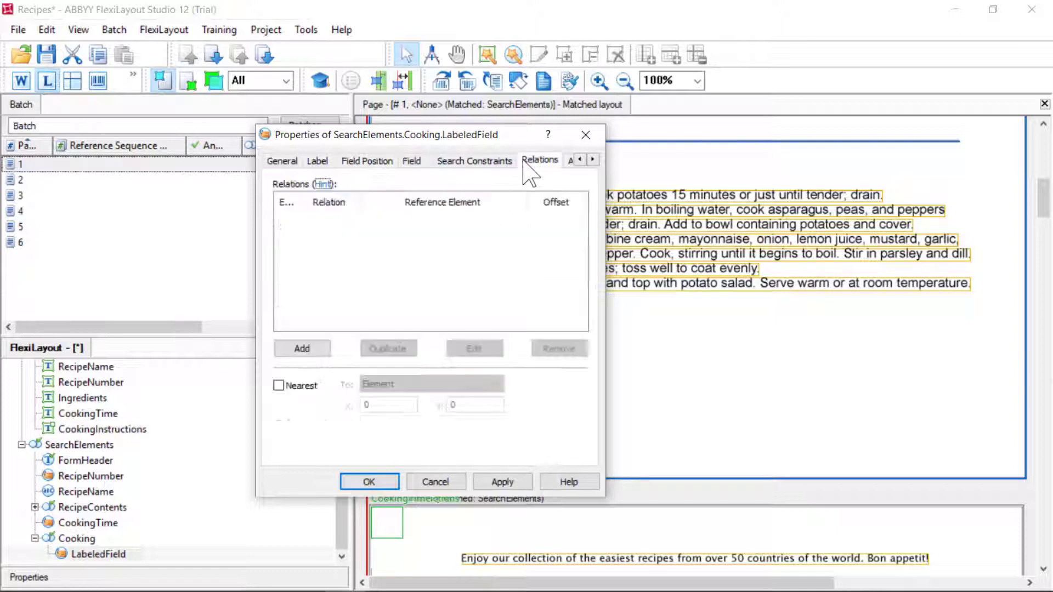
left_click(279, 385)
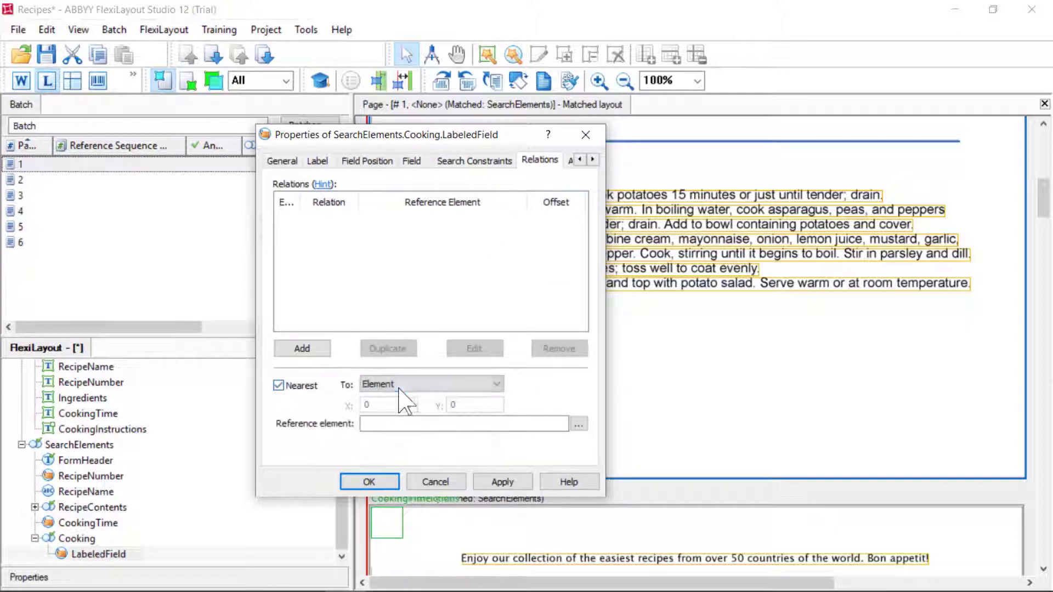
left_click(578, 425)
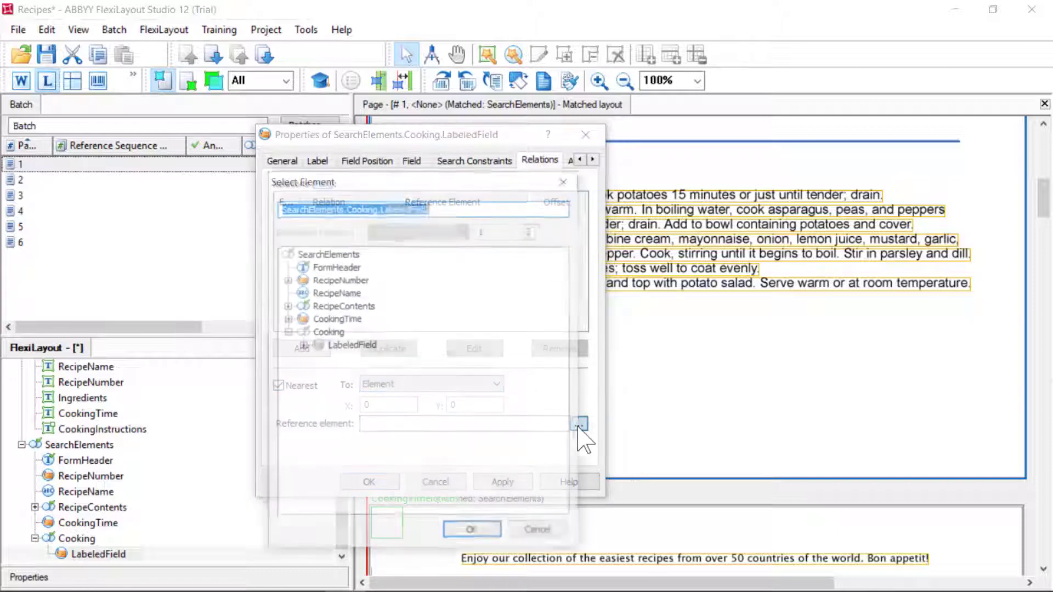
left_click(339, 323)
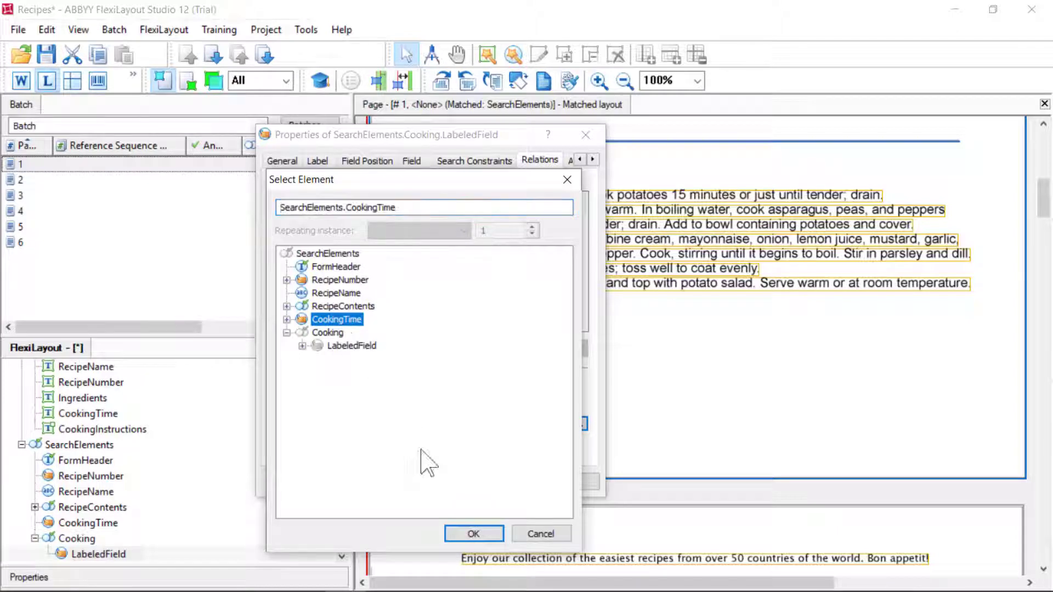
left_click(470, 535)
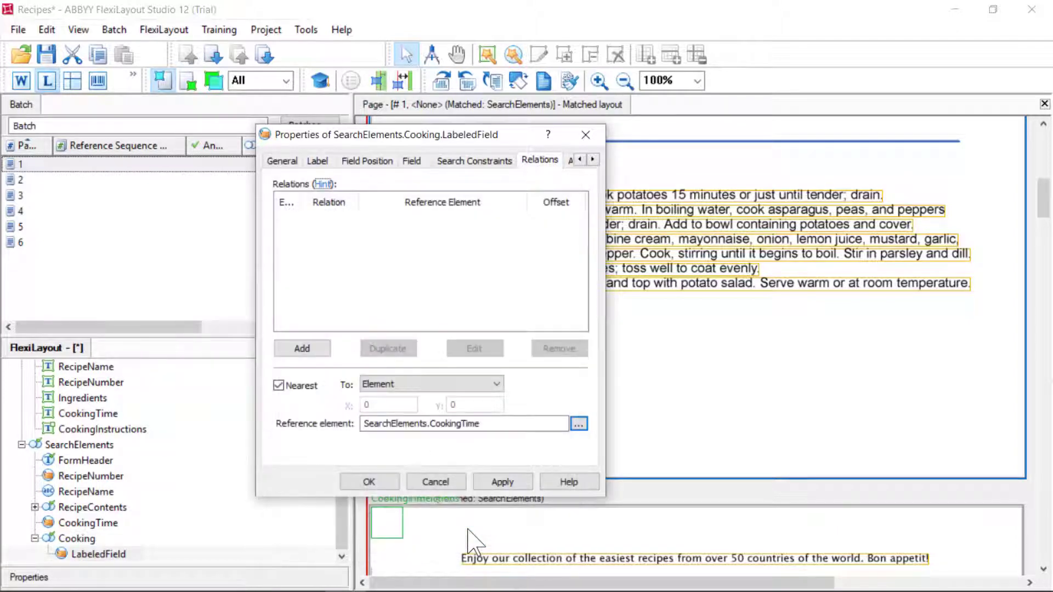
left_click(504, 482)
left_click(370, 482)
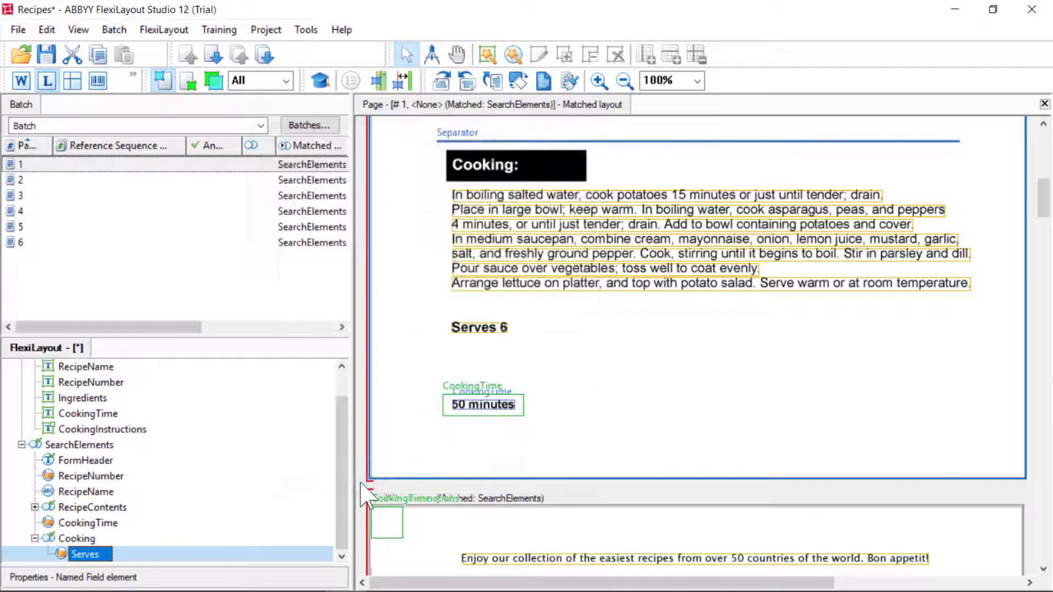
Match the FlexiLayout on all six pages of the batch
left_click(55, 165)
key("ctrl+a")
right_click(51, 163)
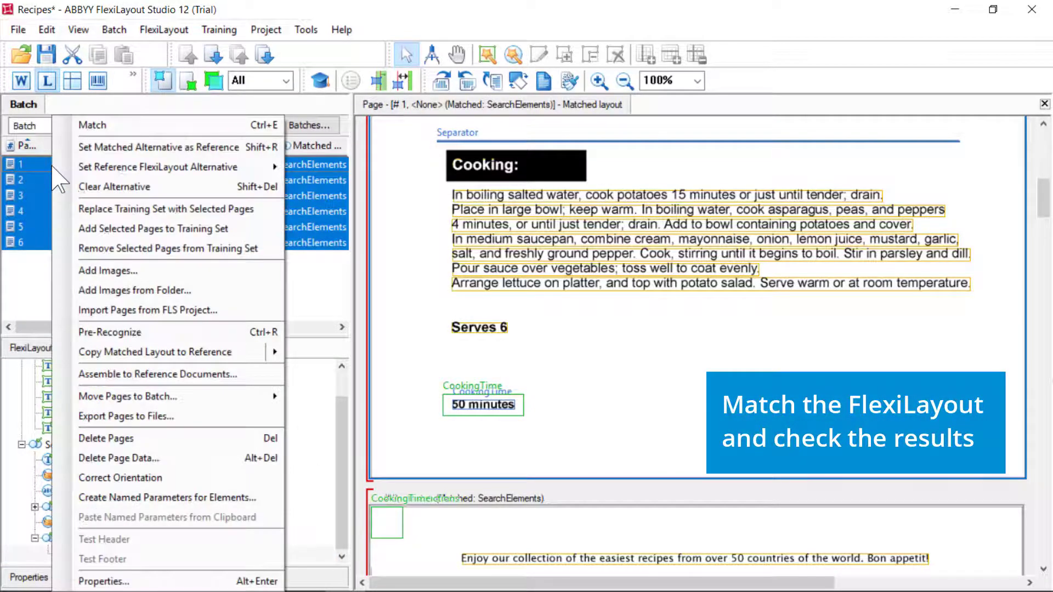
left_click(137, 127)
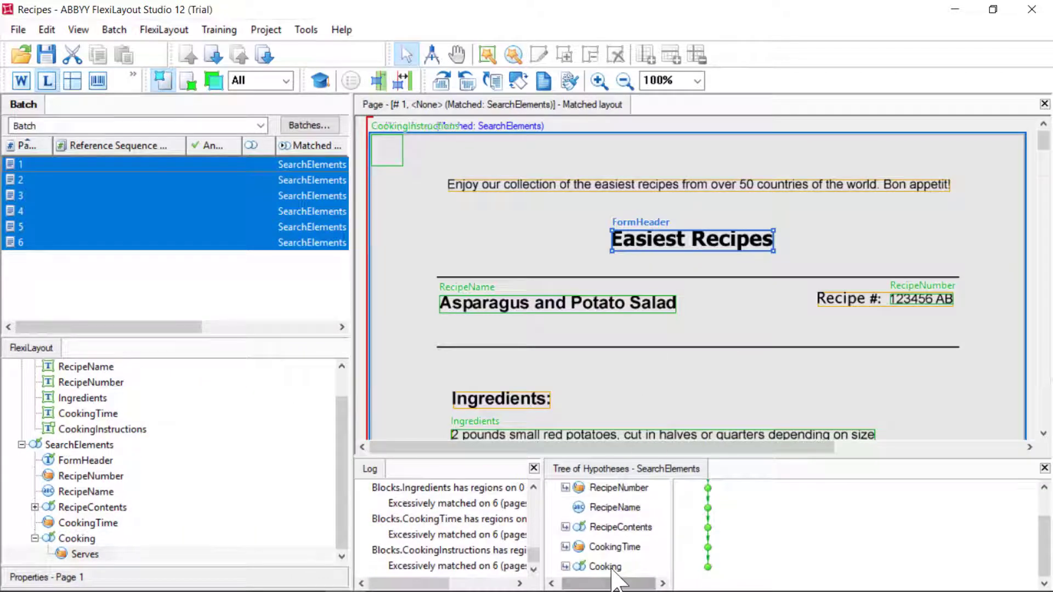
Check the Cooking group's Serves hypothesis below the cooking instructions on the recipe pages of the batch
left_click(608, 567)
scroll(642, 375, "down", 15)
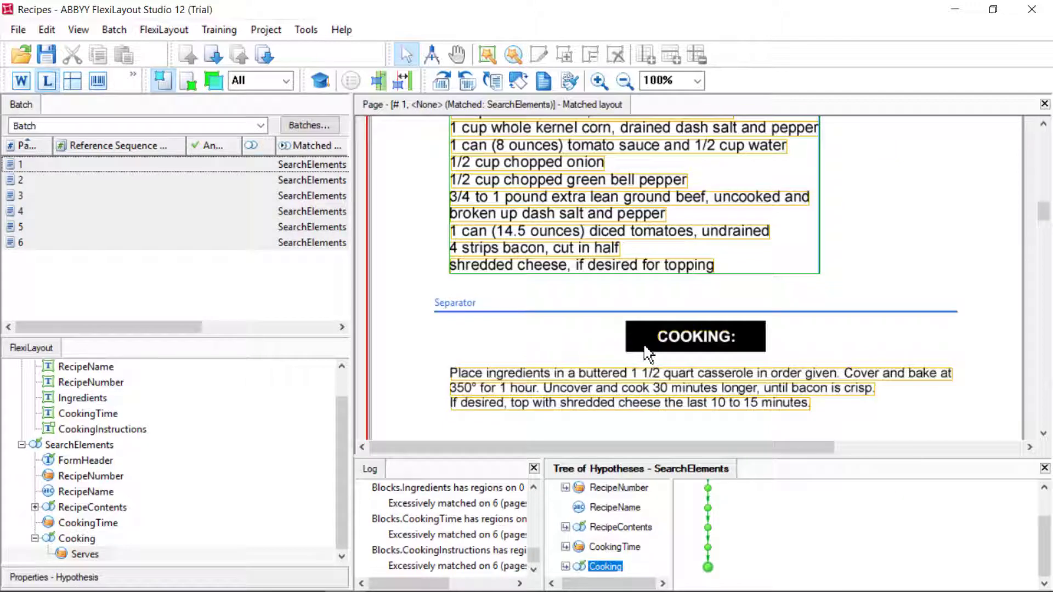
scroll(650, 357, "down", 3)
scroll(651, 359, "down", 6)
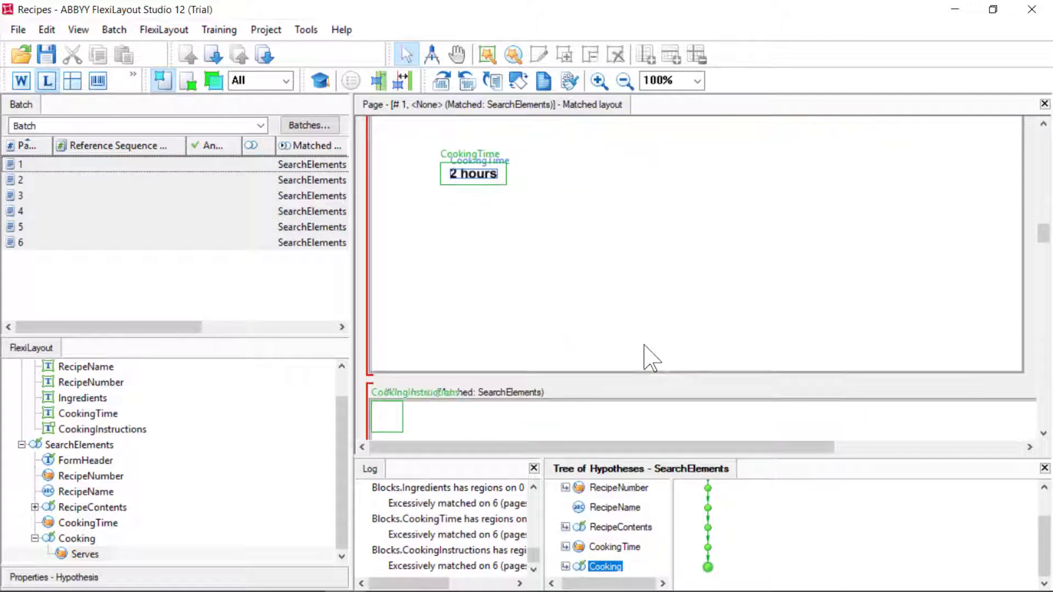
scroll(651, 360, "down", 7)
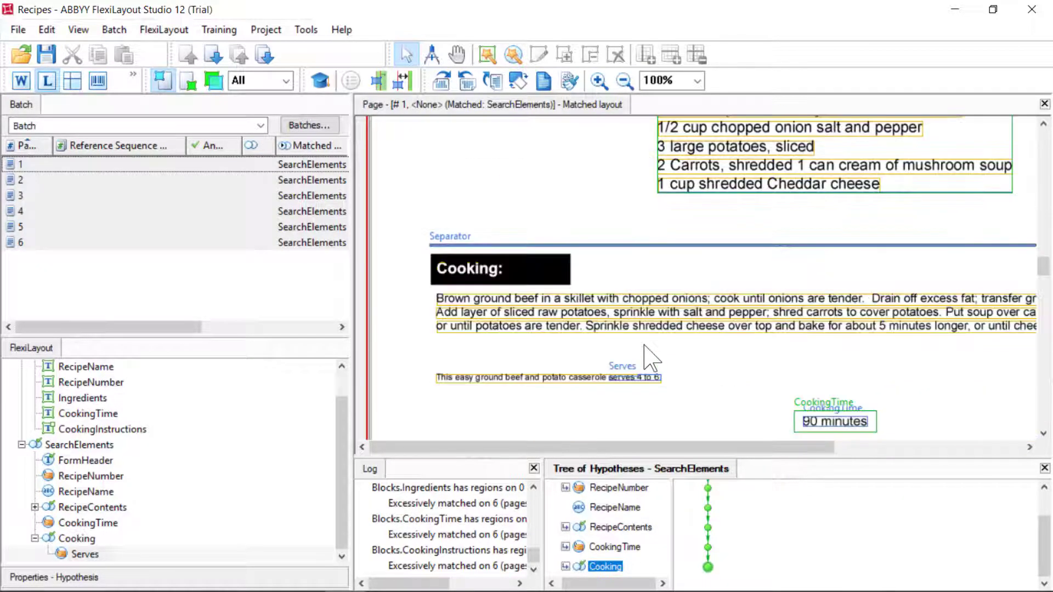
scroll(651, 359, "down", 10)
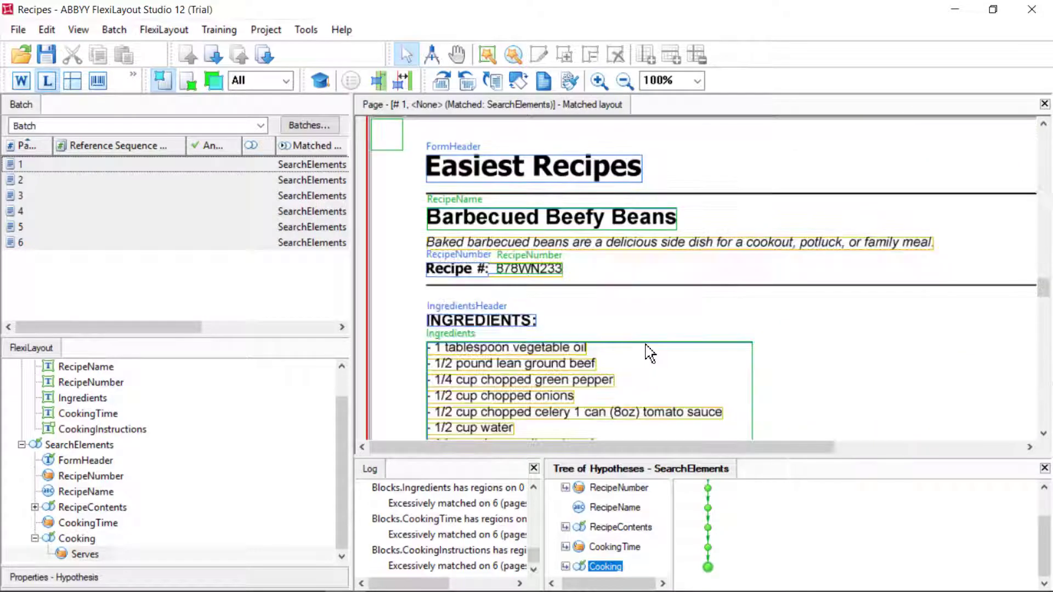
scroll(652, 360, "down", 3)
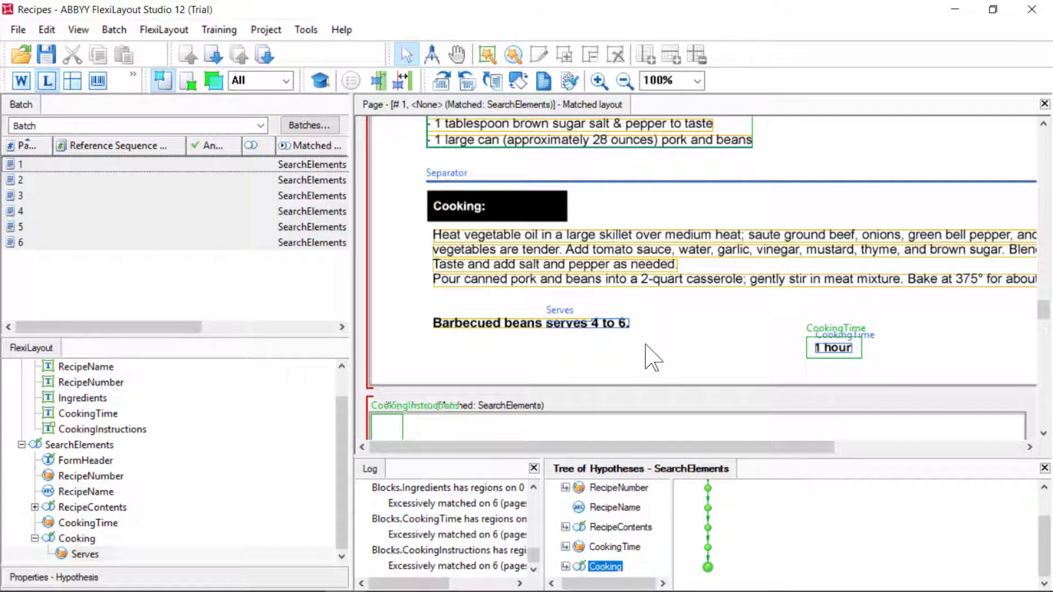
scroll(651, 360, "down", 5)
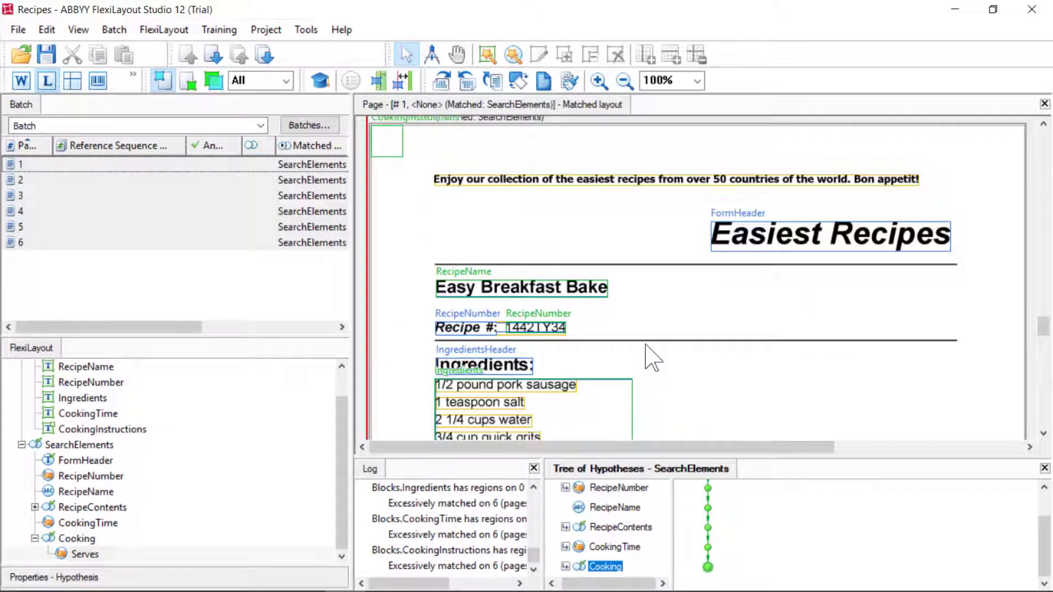
scroll(651, 360, "down", 9)
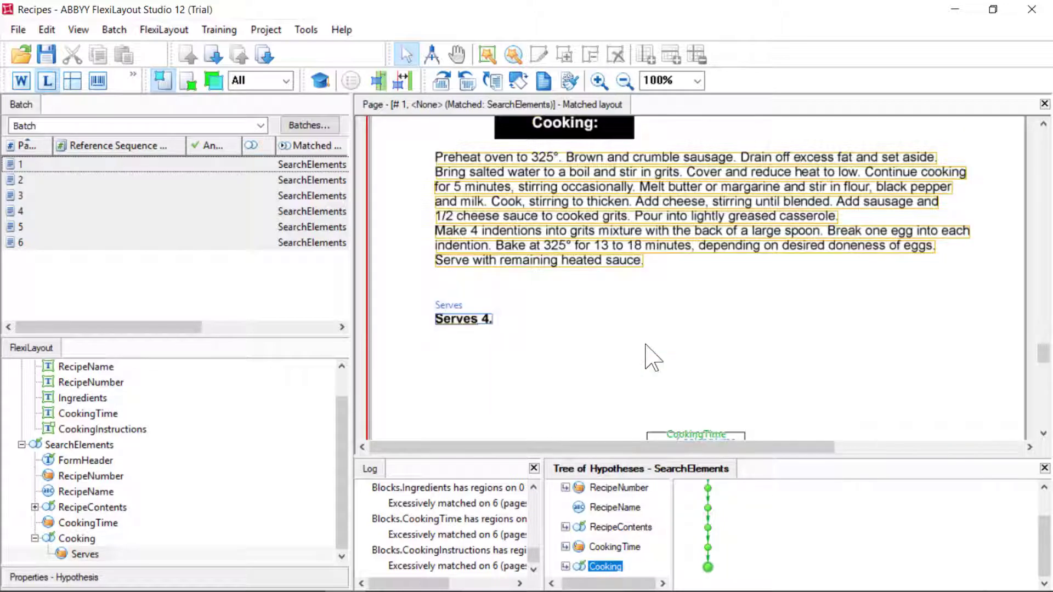
scroll(651, 359, "down", 10)
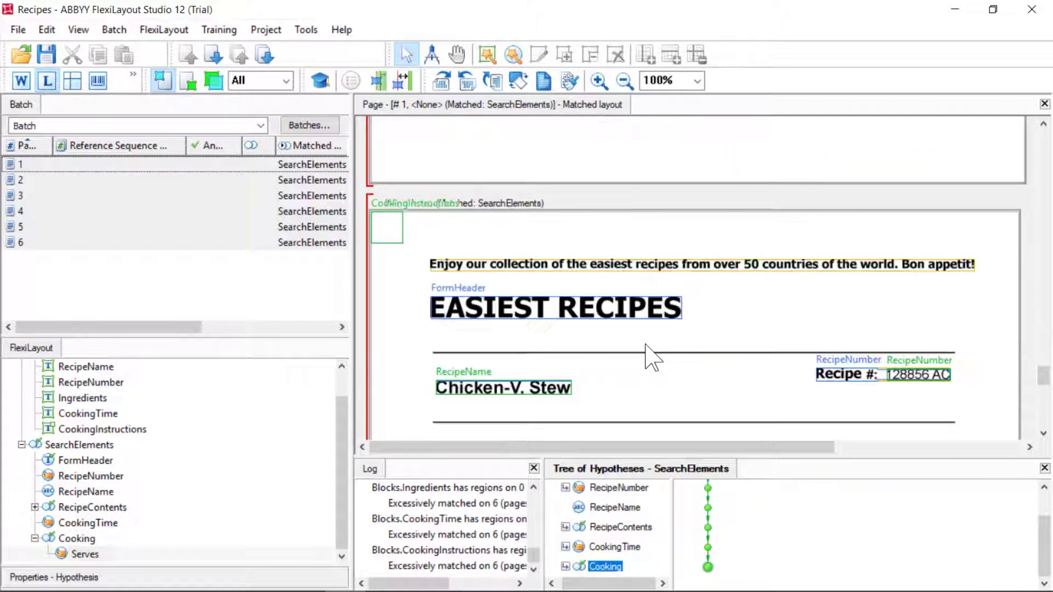
scroll(651, 359, "down", 5)
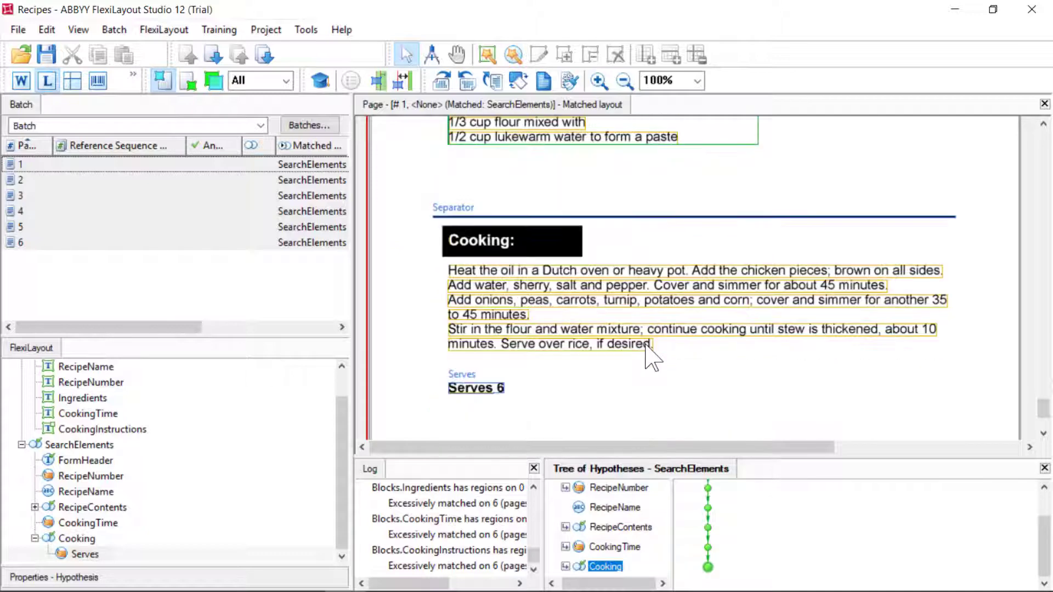
scroll(651, 359, "down", 3)
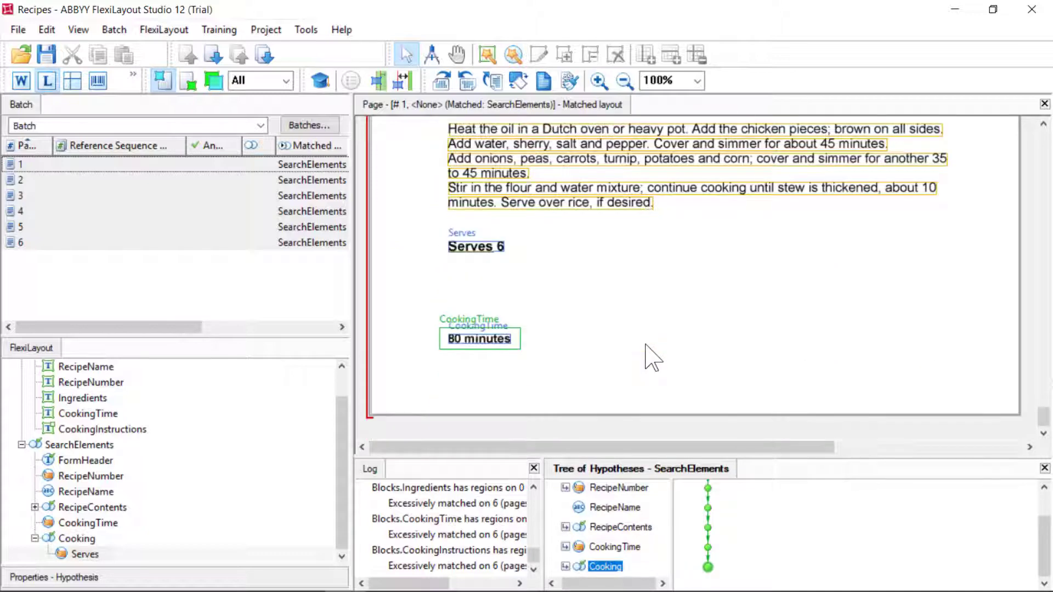
Add an Object Collection element named InvertedHeader to the Cooking group
right_click(82, 541)
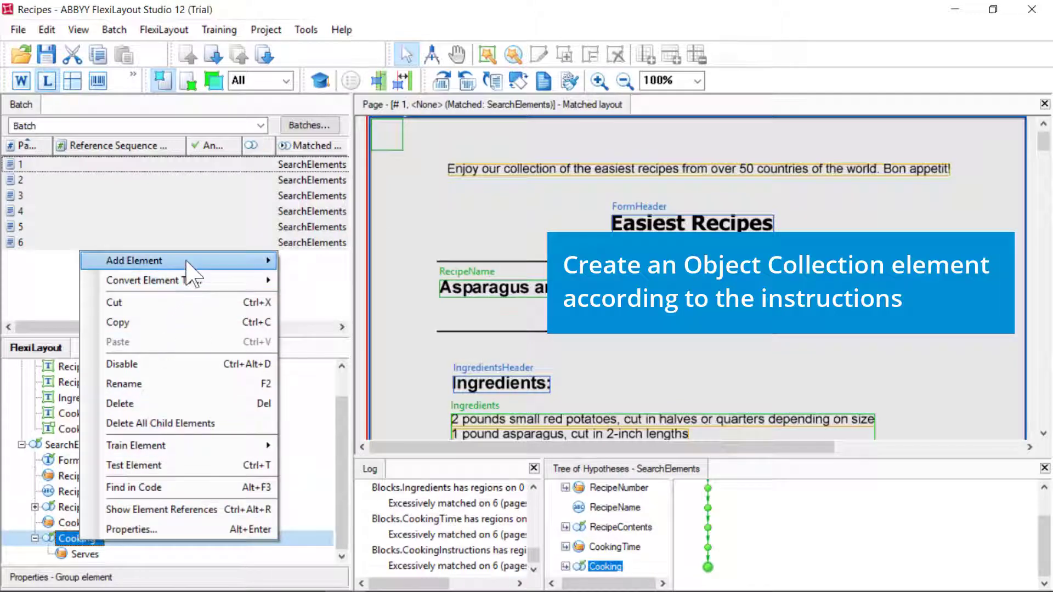
mouse_move(187, 262)
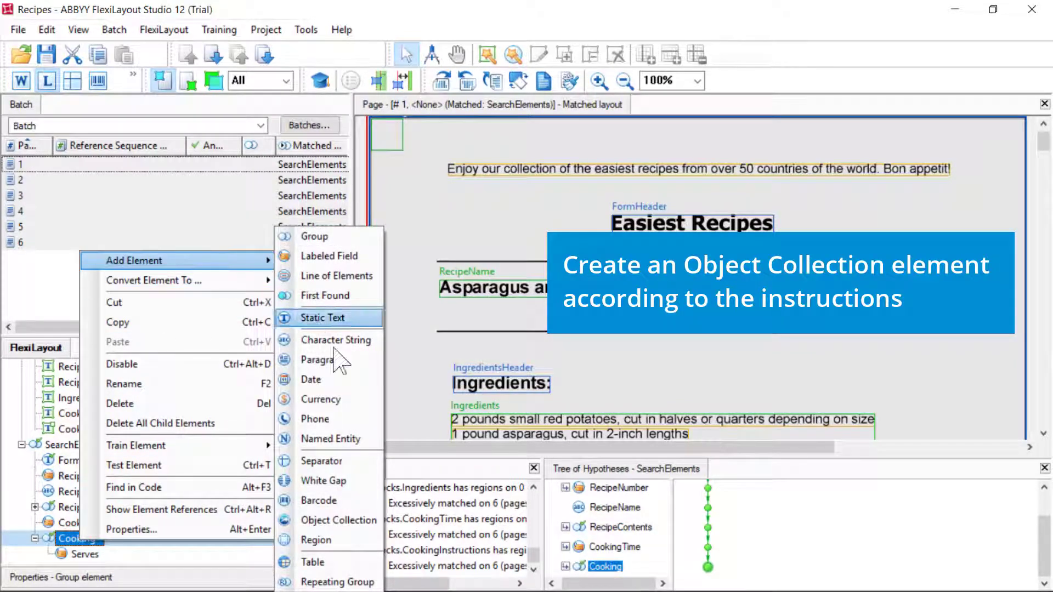
left_click(351, 520)
key("BackSpace")
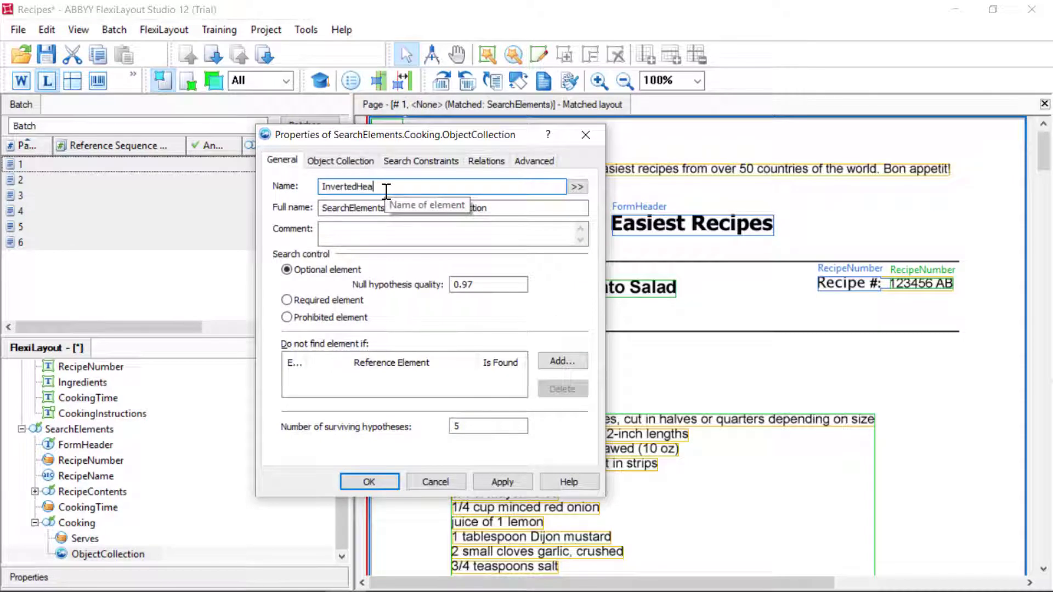
type("InvertedHeader")
Exclude text, punctuation marks, pictures and separators from the InvertedHeader object types, keep inverted text, and apply the properties
left_click(355, 164)
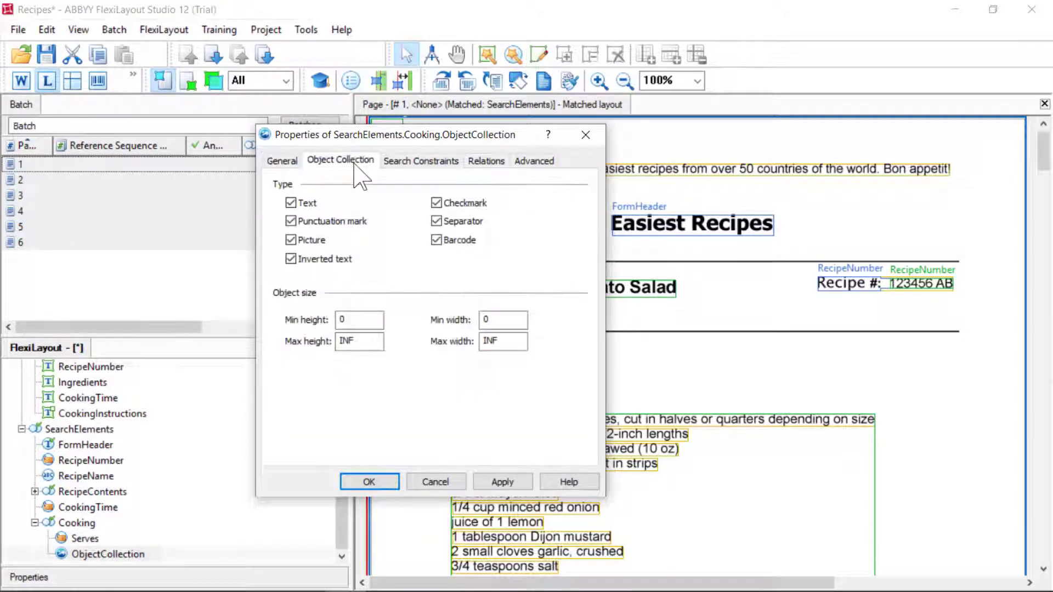
left_click(291, 221)
left_click(291, 240)
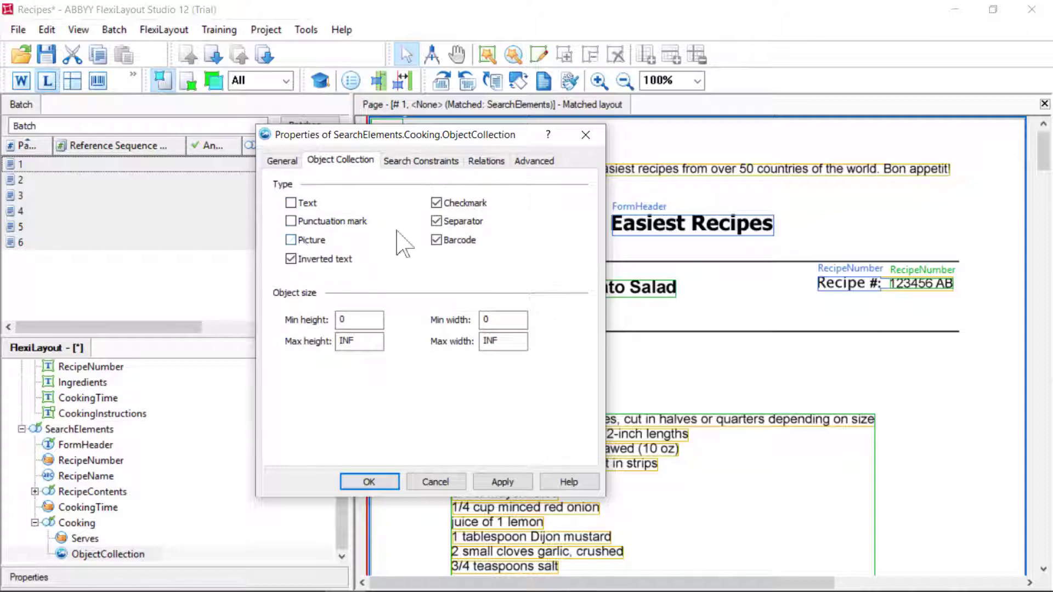
left_click(437, 221)
left_click(502, 482)
left_click(368, 482)
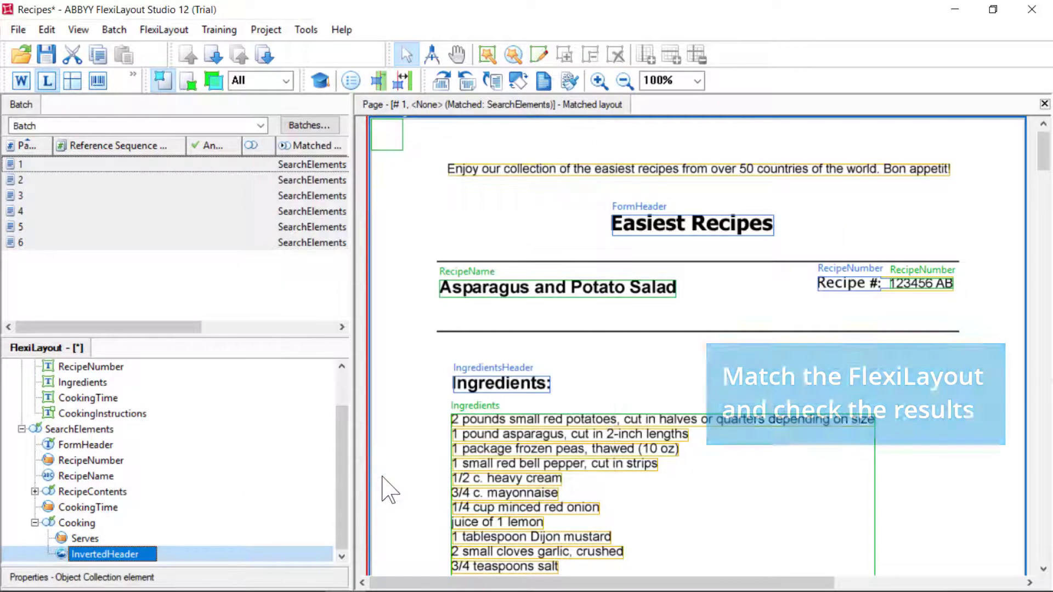
Match the FlexiLayout on page 1 and display the Cooking group's hypothesis to check the inverted header
right_click(54, 168)
left_click(50, 165)
right_click(57, 179)
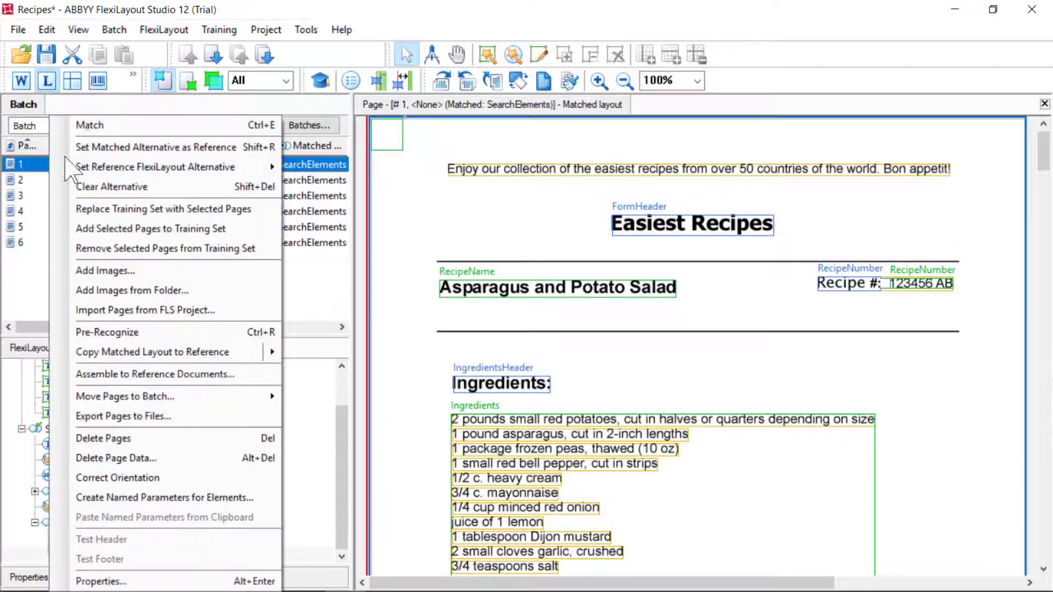
left_click(92, 126)
scroll(609, 549, "down", 1)
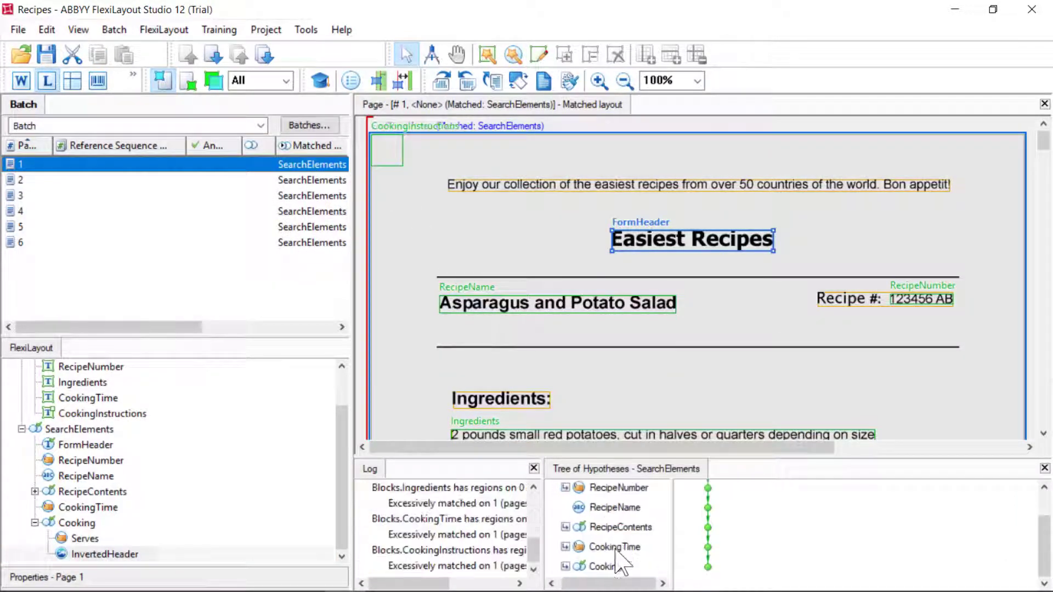
left_click(605, 567)
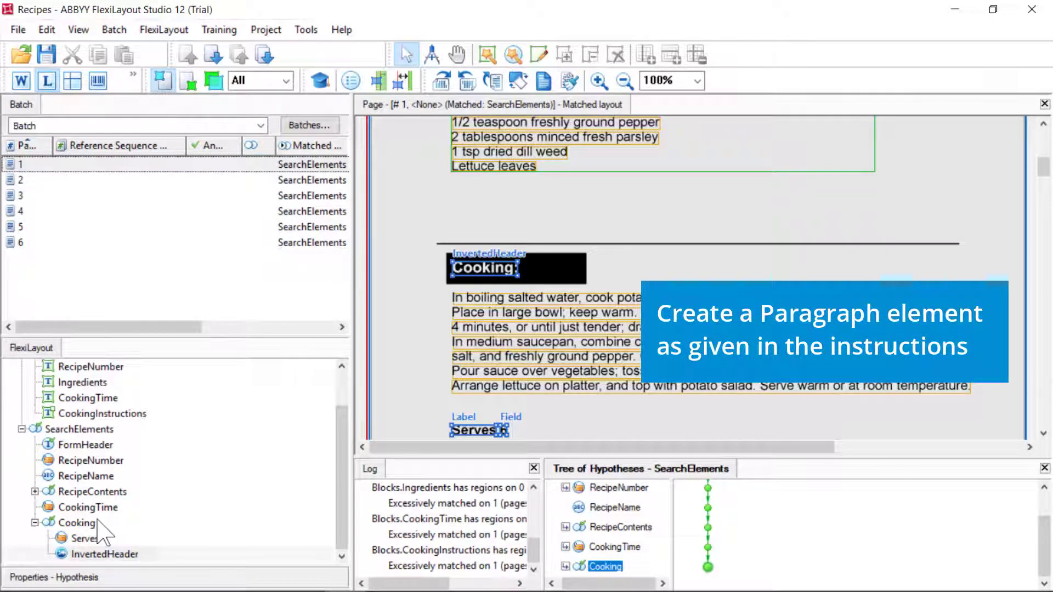
Add a Paragraph element named CookingInstructions to the Cooking group
left_click(77, 523)
right_click(75, 523)
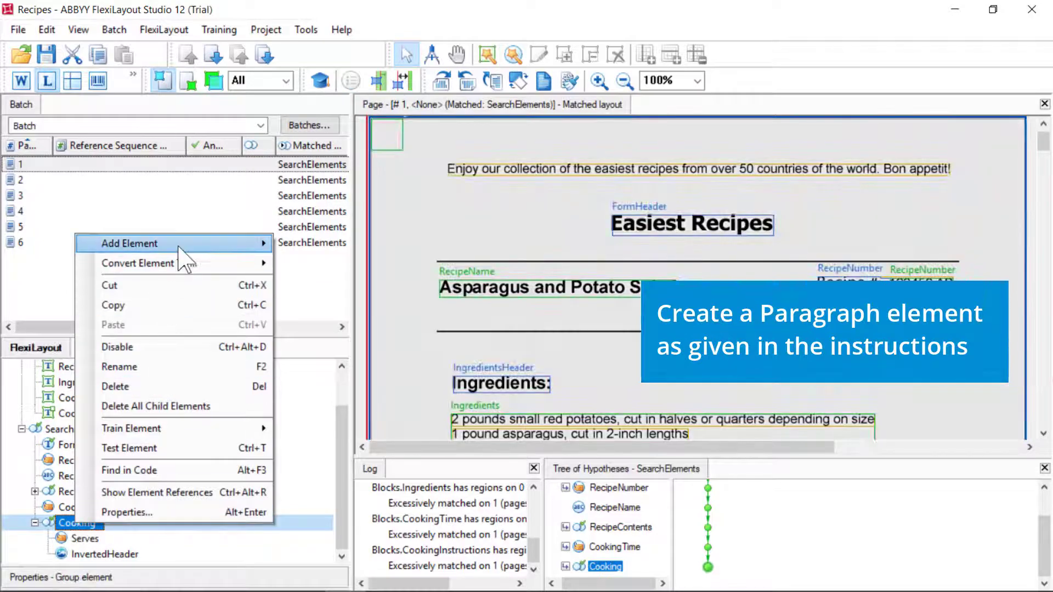
mouse_move(178, 247)
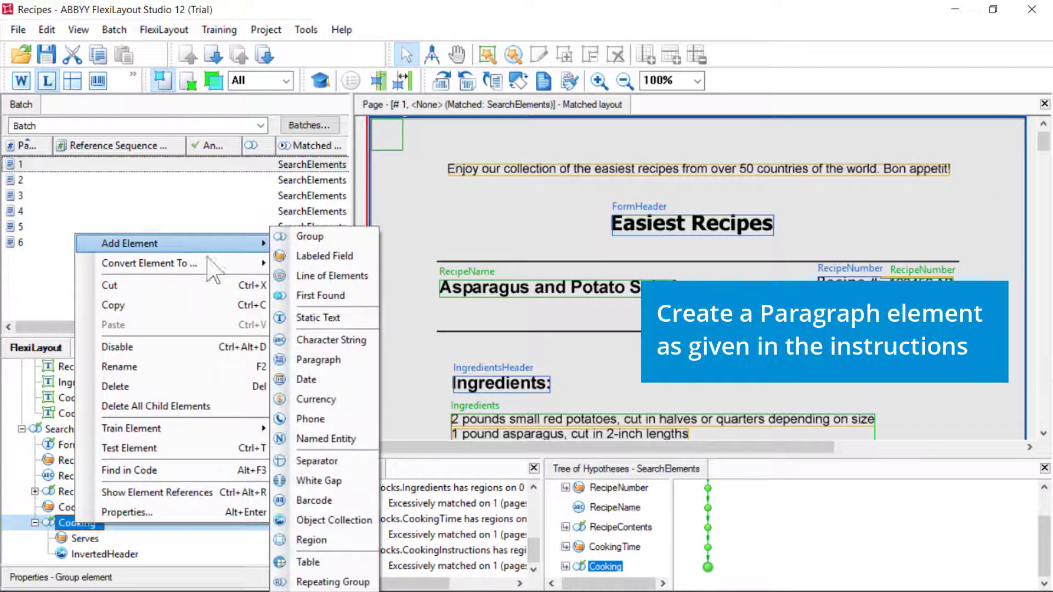
left_click(317, 361)
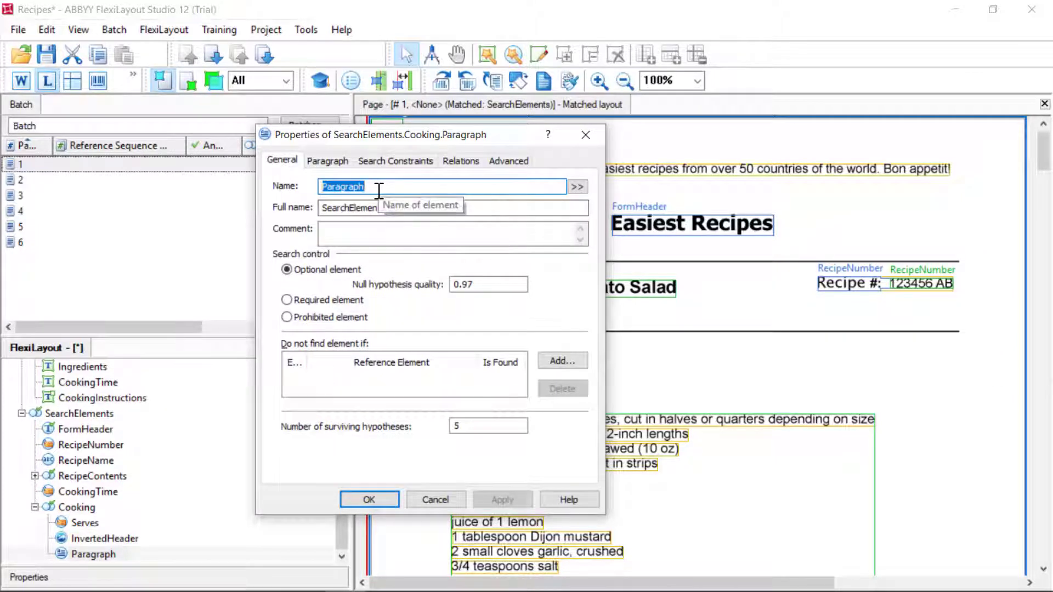
type("CookingIn")
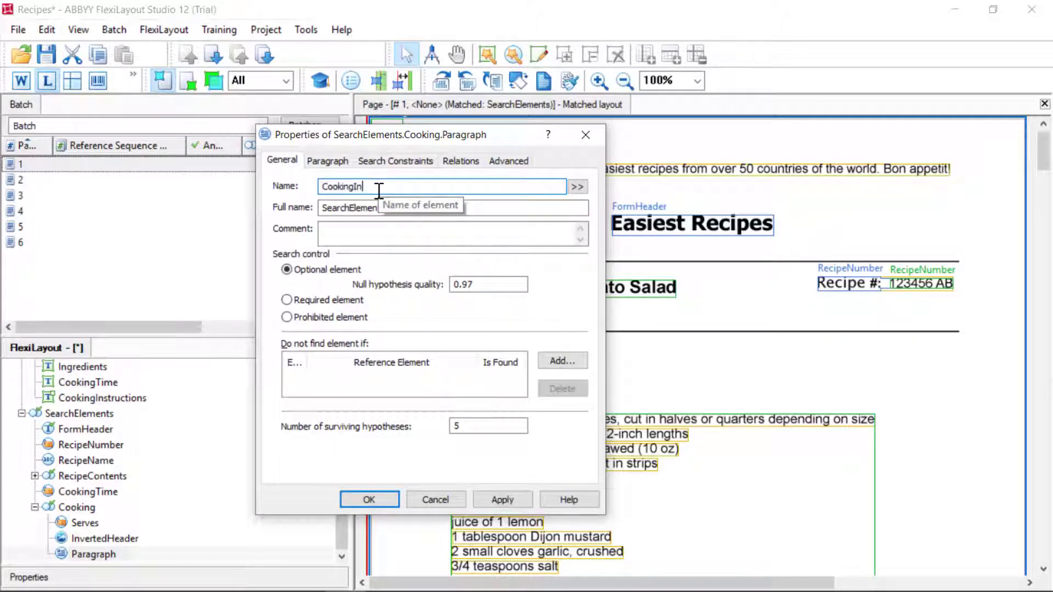
type("structions")
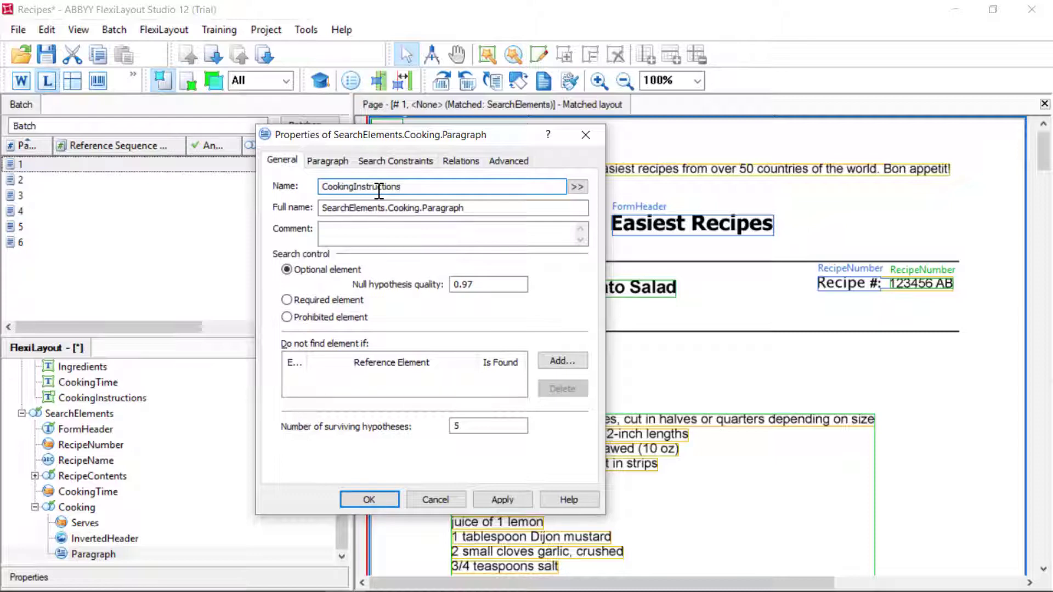
Add a relation placing the paragraph's search area below SearchElements.Cooking.InvertedHeader with offset 0
left_click(463, 161)
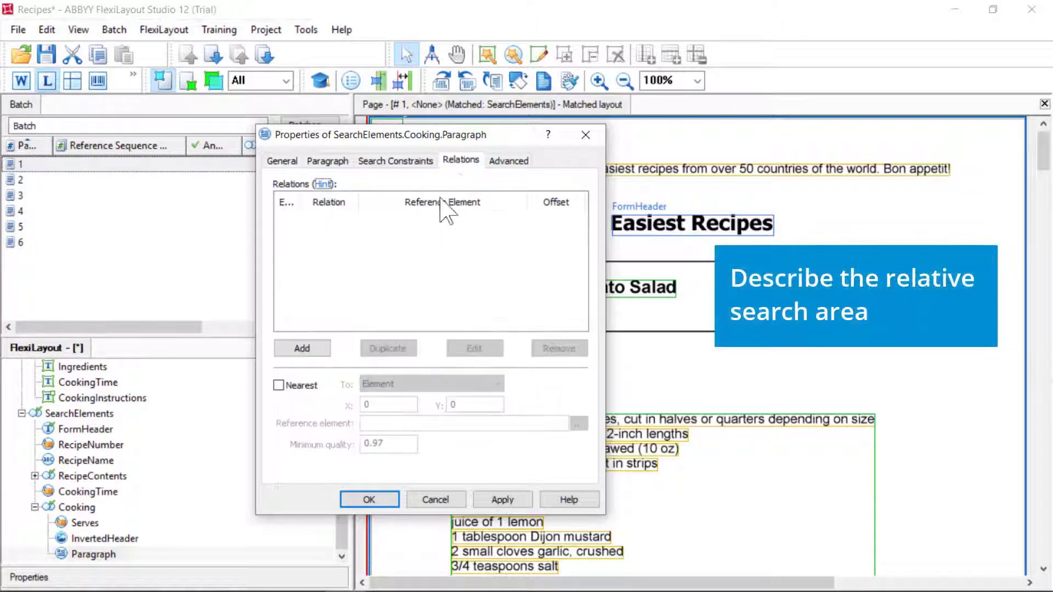
left_click(301, 349)
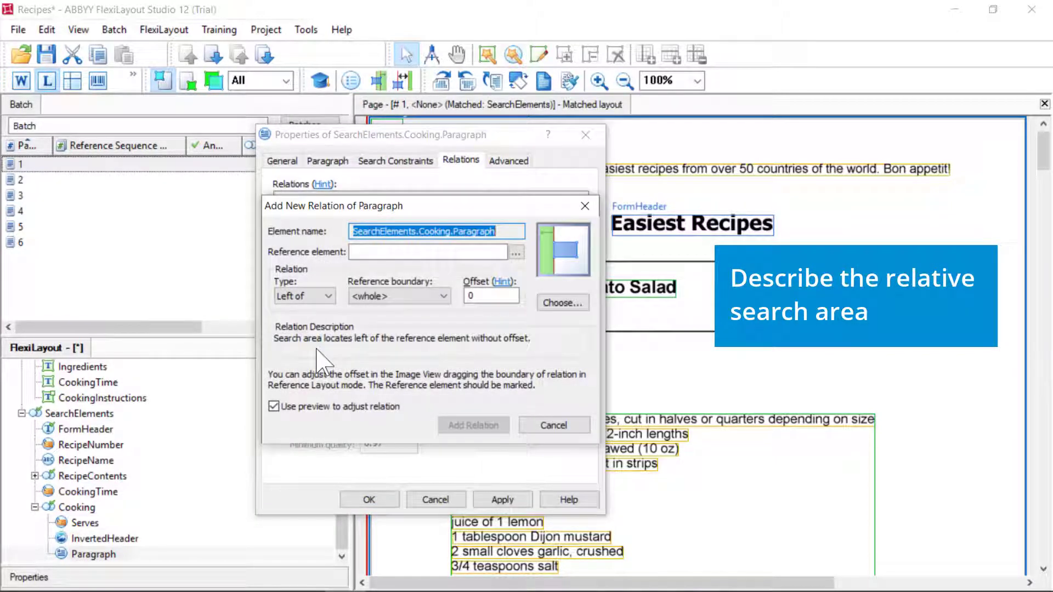
left_click(516, 253)
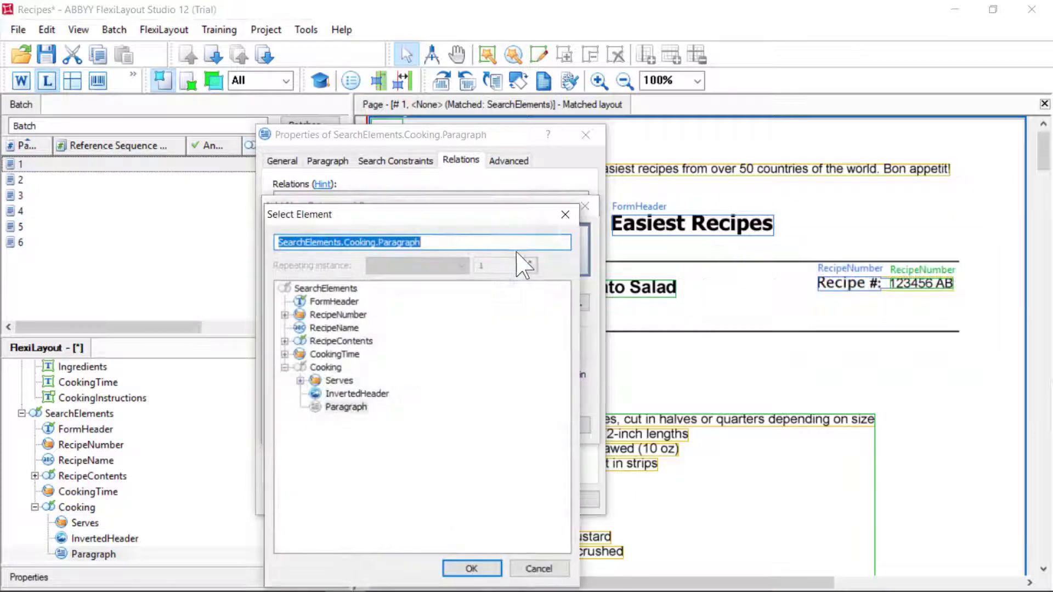
left_click(355, 394)
left_click(472, 569)
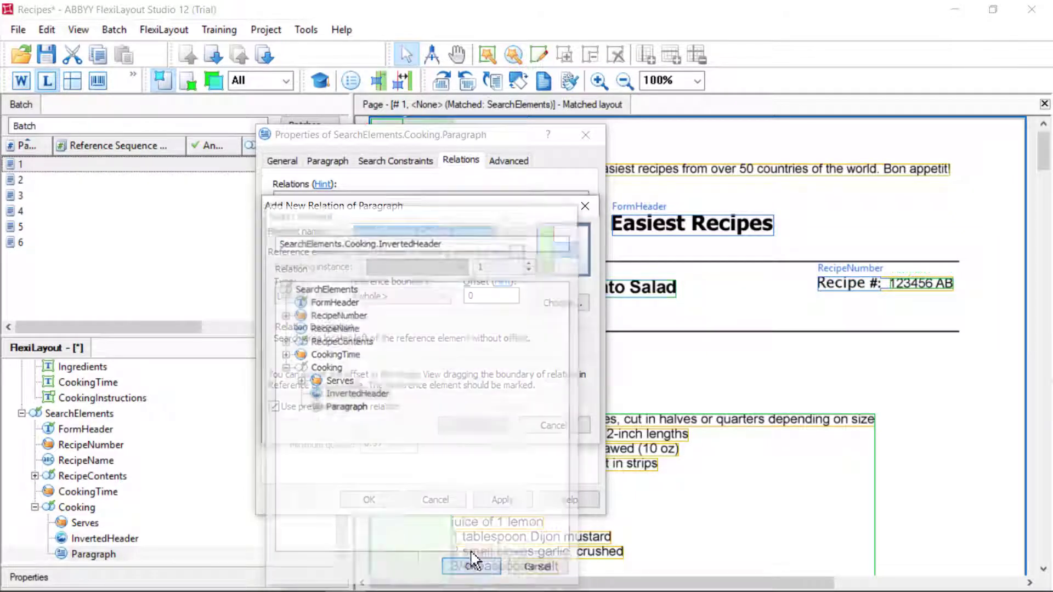
left_click(305, 296)
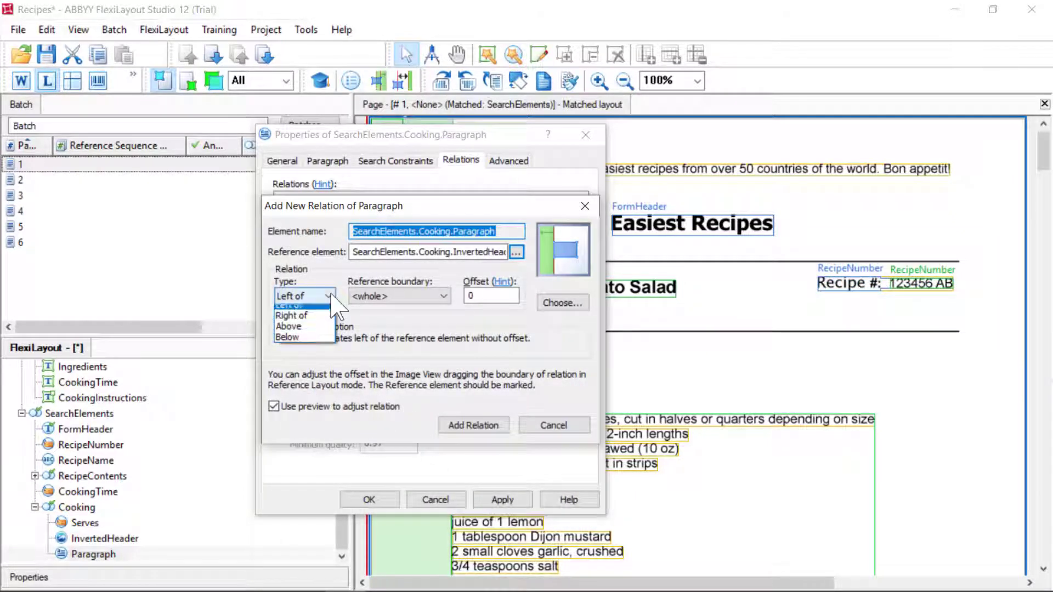
left_click(297, 344)
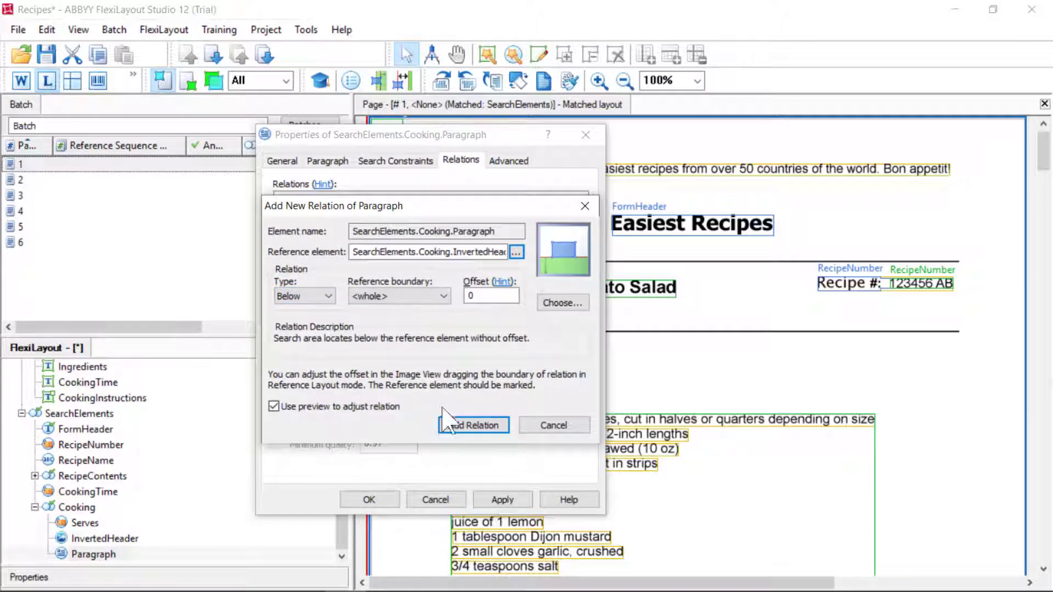
left_click(488, 426)
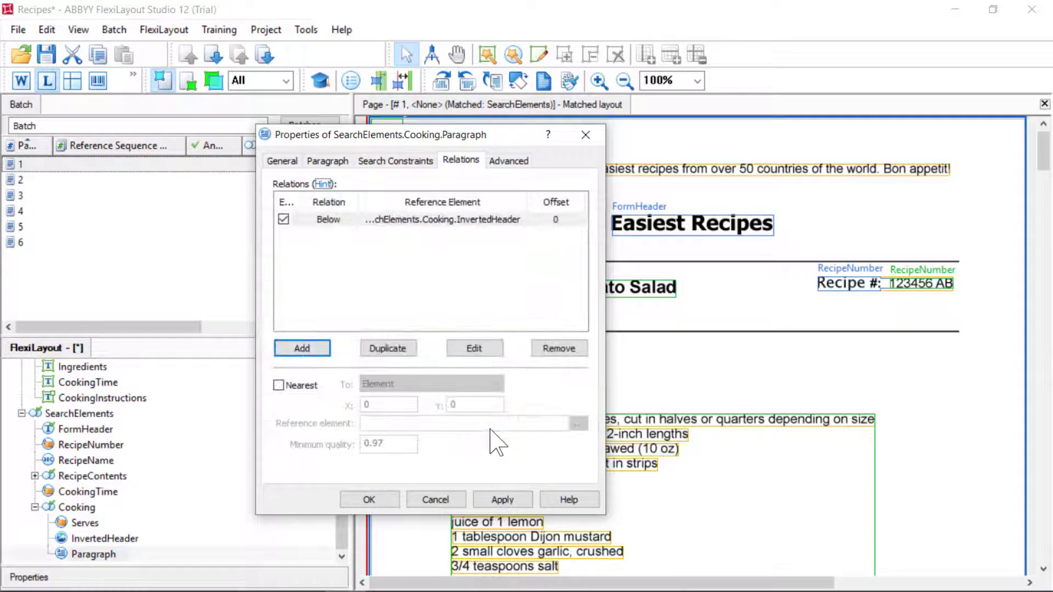
Add a relation placing the paragraph's search area above SearchElements.Cooking.Serves with offset 0, and apply the element's properties
left_click(309, 351)
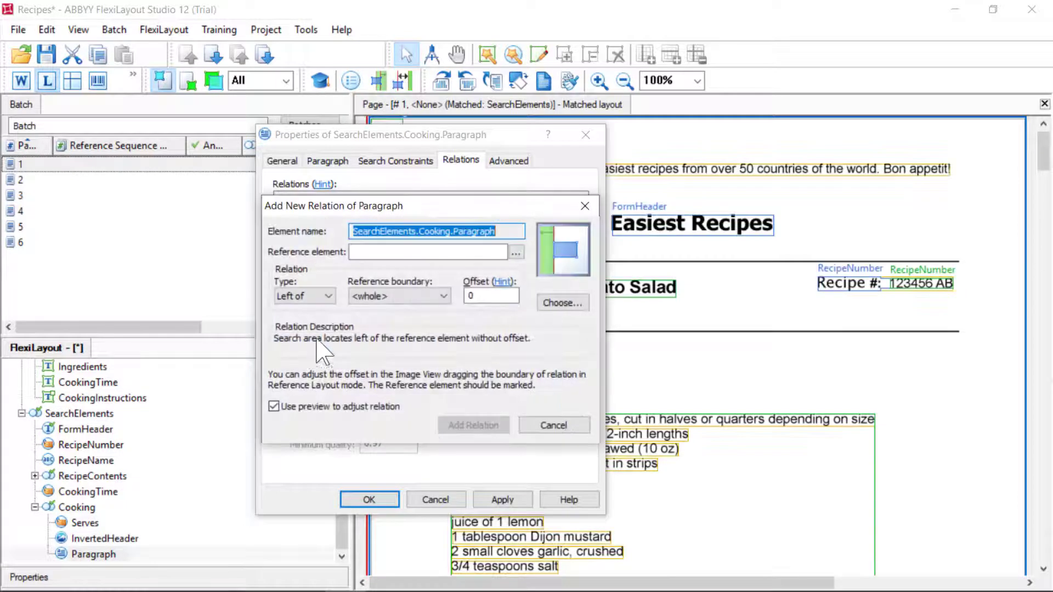
left_click(516, 253)
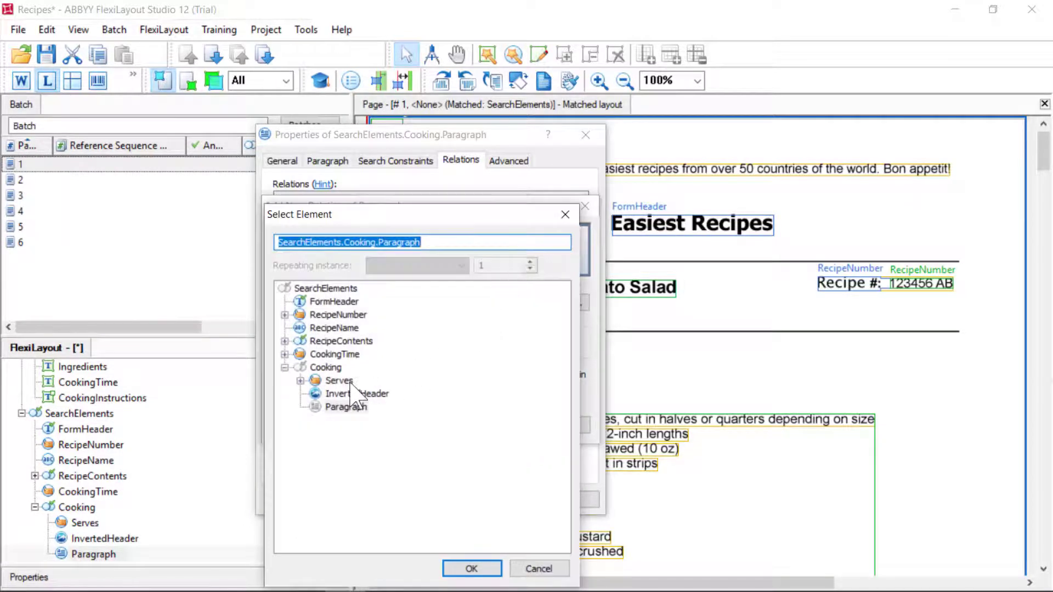
left_click(339, 380)
left_click(471, 568)
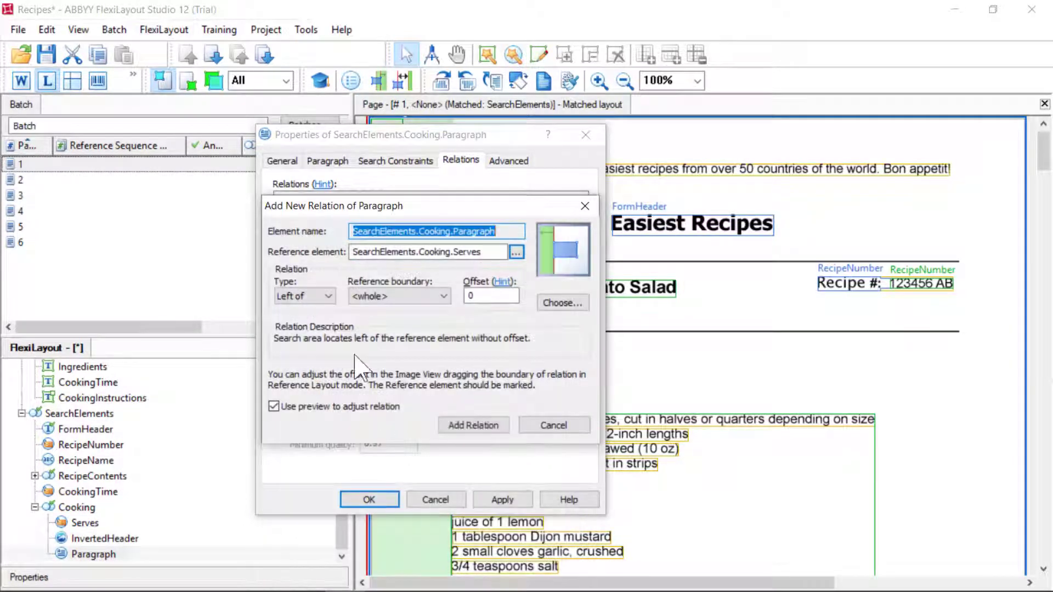
left_click(328, 296)
left_click(299, 334)
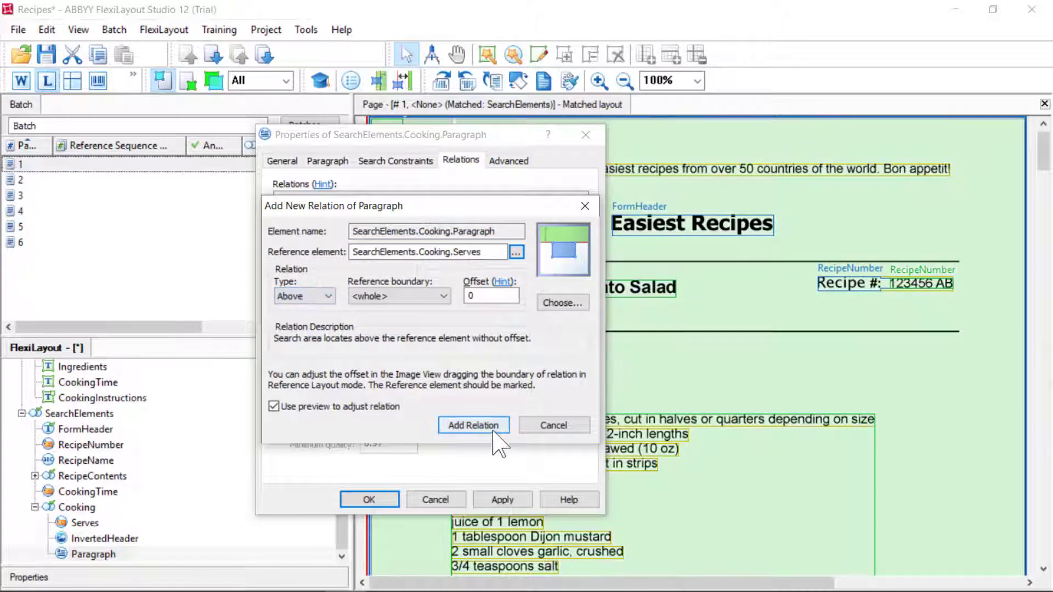
left_click(473, 426)
left_click(502, 500)
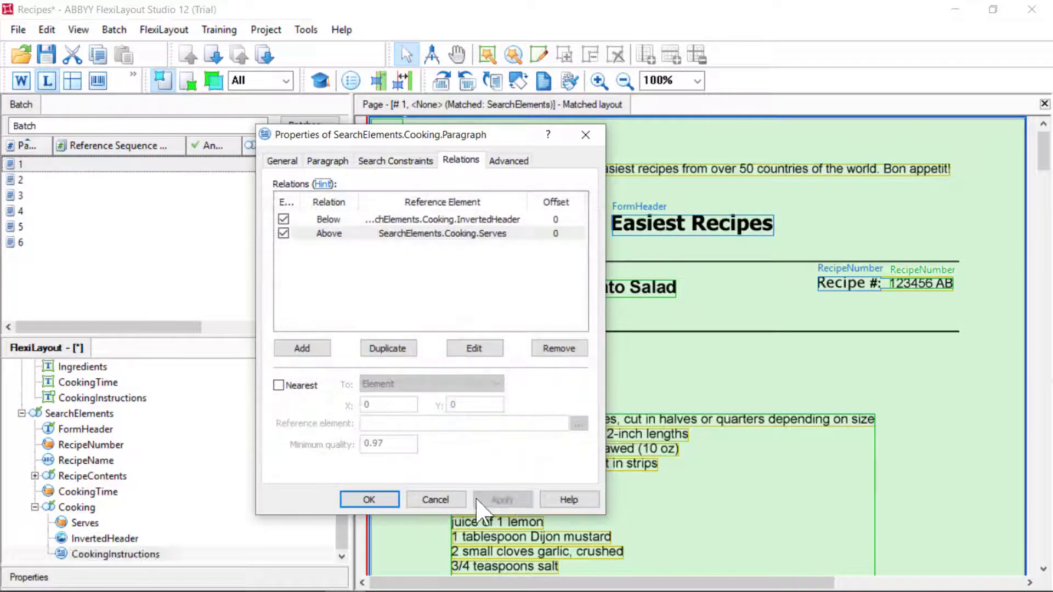
left_click(377, 495)
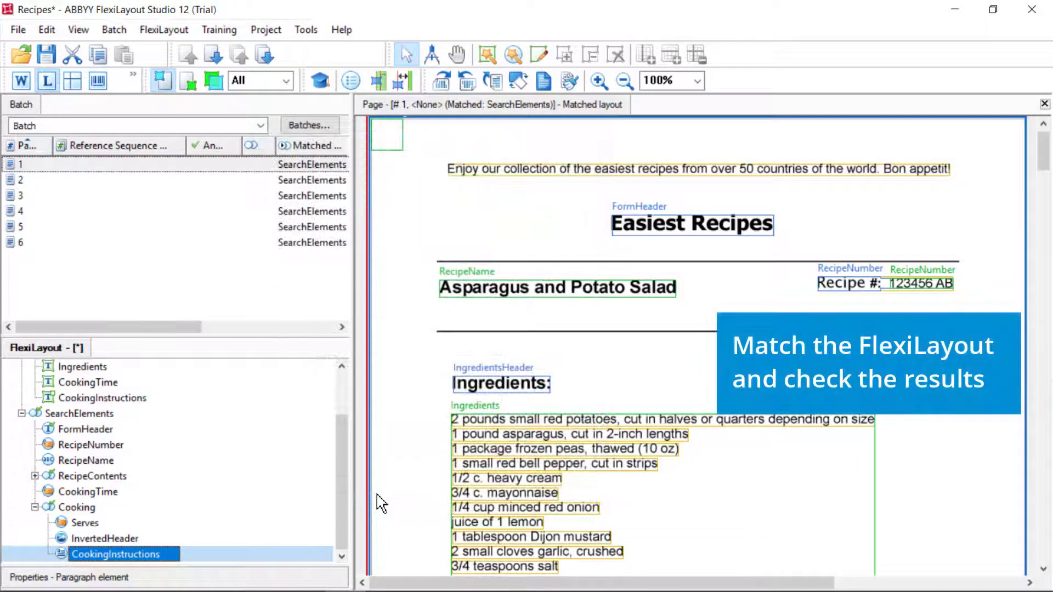
Match the FlexiLayout with the new CookingInstructions element on all six pages of the batch
left_click(35, 165)
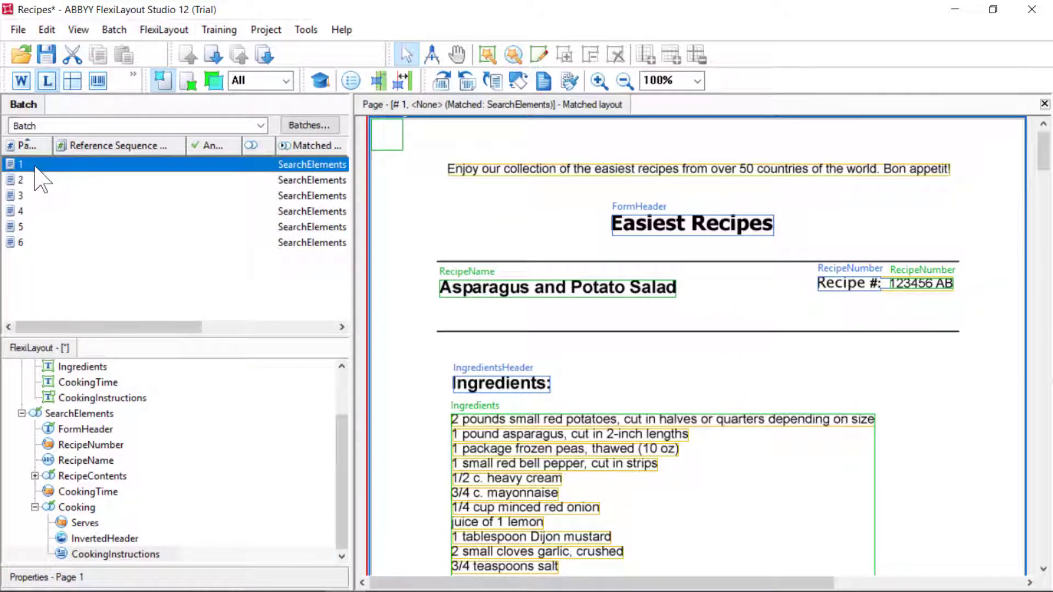
key("ctrl+a")
right_click(34, 164)
left_click(71, 124)
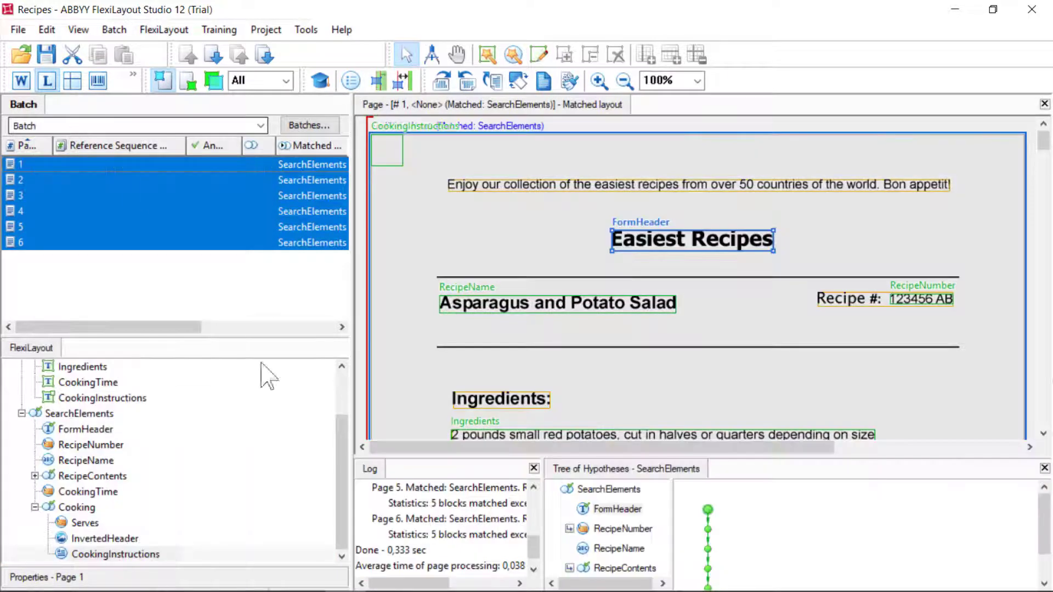
Examine the regions found by the Cooking group's elements on all the recipe pages, using the Cooking hypothesis
scroll(603, 516, "down", 1)
left_click(598, 567)
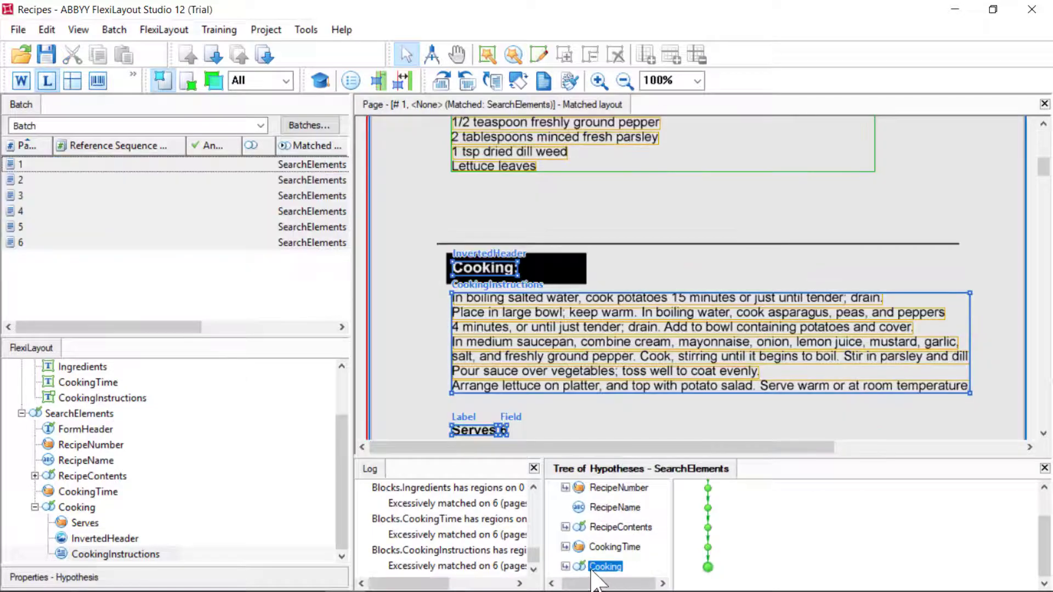
scroll(677, 395, "down", 10)
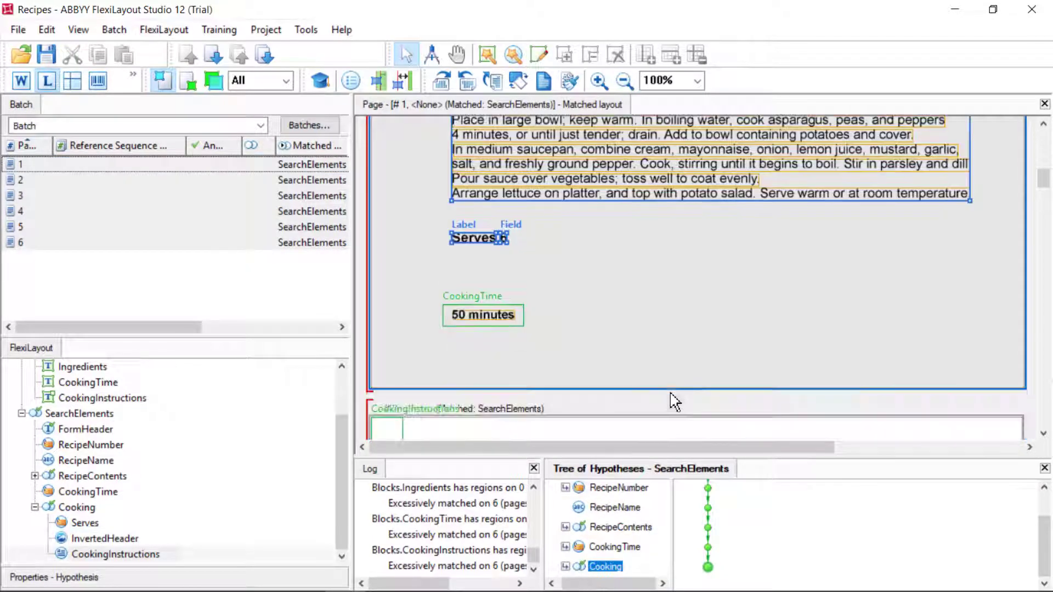
scroll(685, 371, "down", 3)
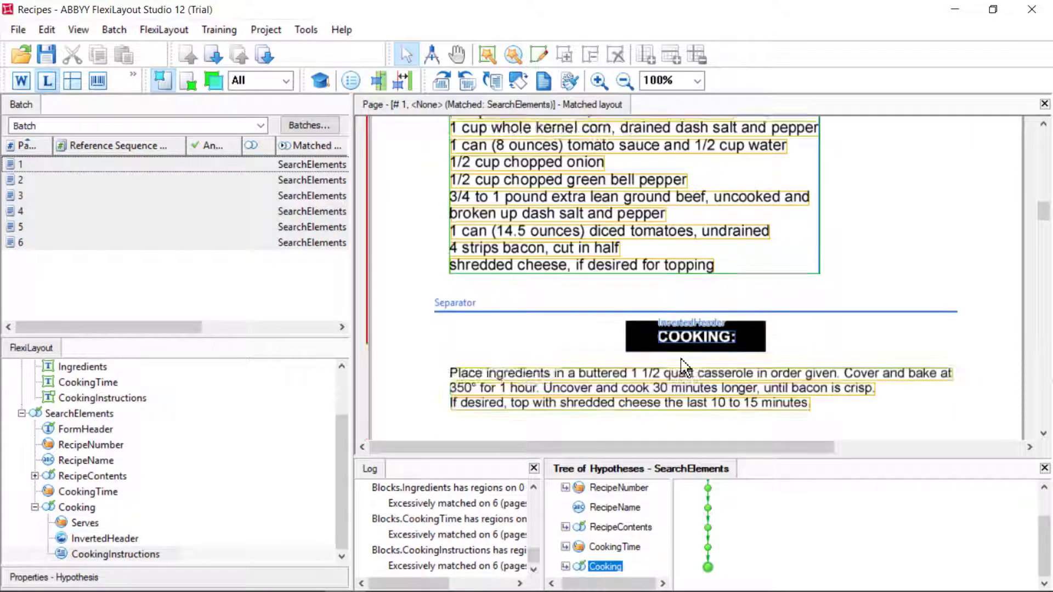
scroll(685, 369, "down", 12)
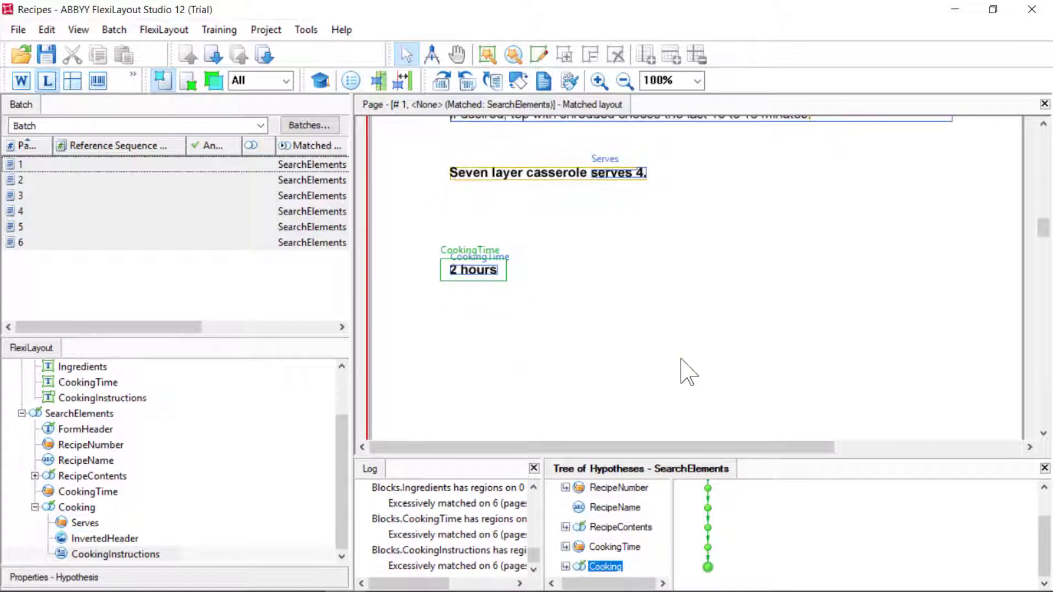
scroll(685, 374, "down", 3)
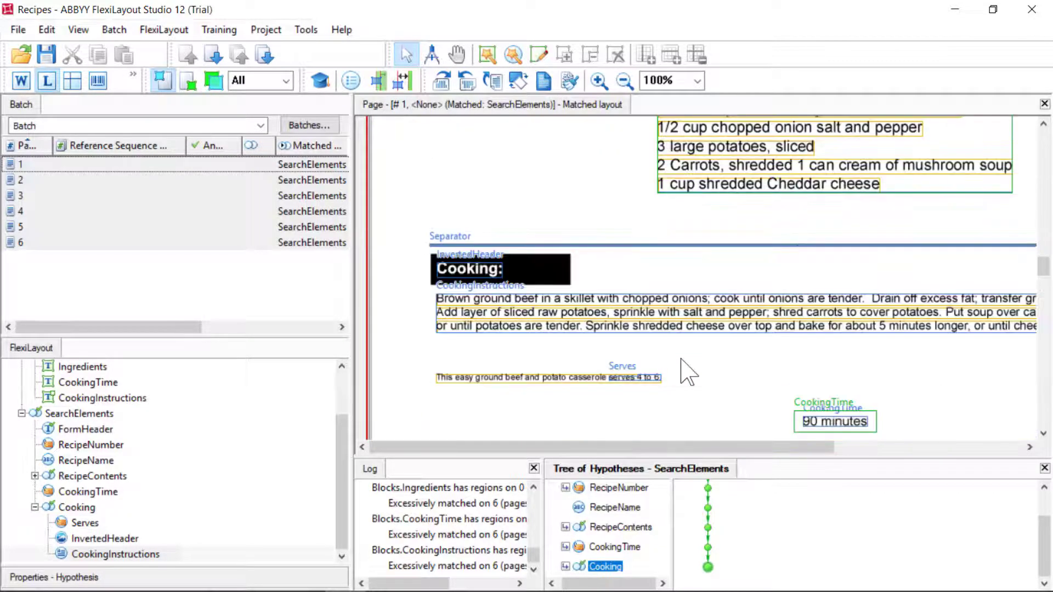
scroll(687, 372, "down", 9)
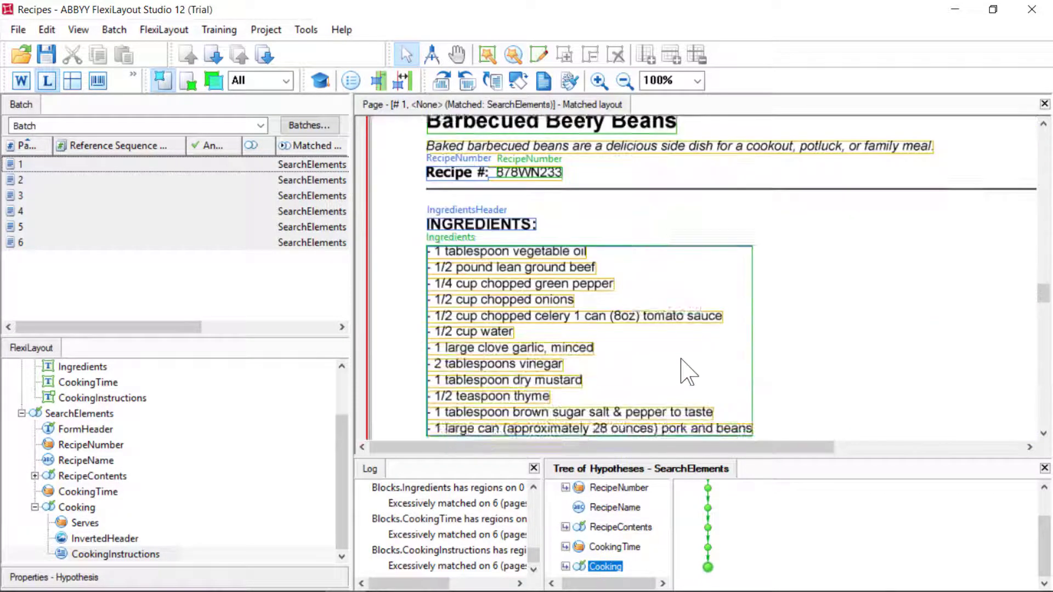
scroll(688, 373, "down", 3)
scroll(687, 373, "down", 7)
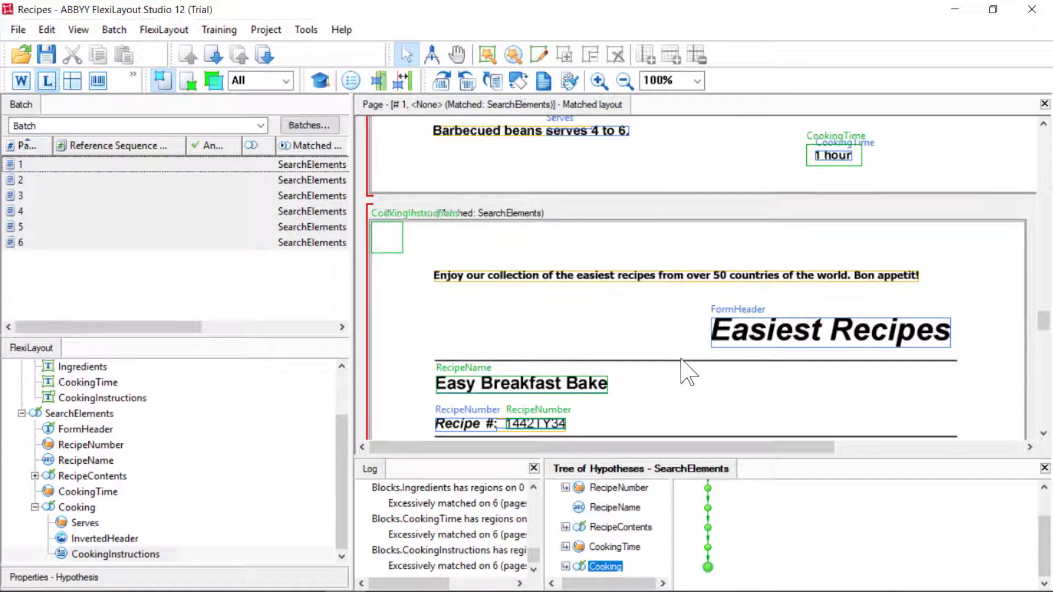
scroll(687, 373, "down", 6)
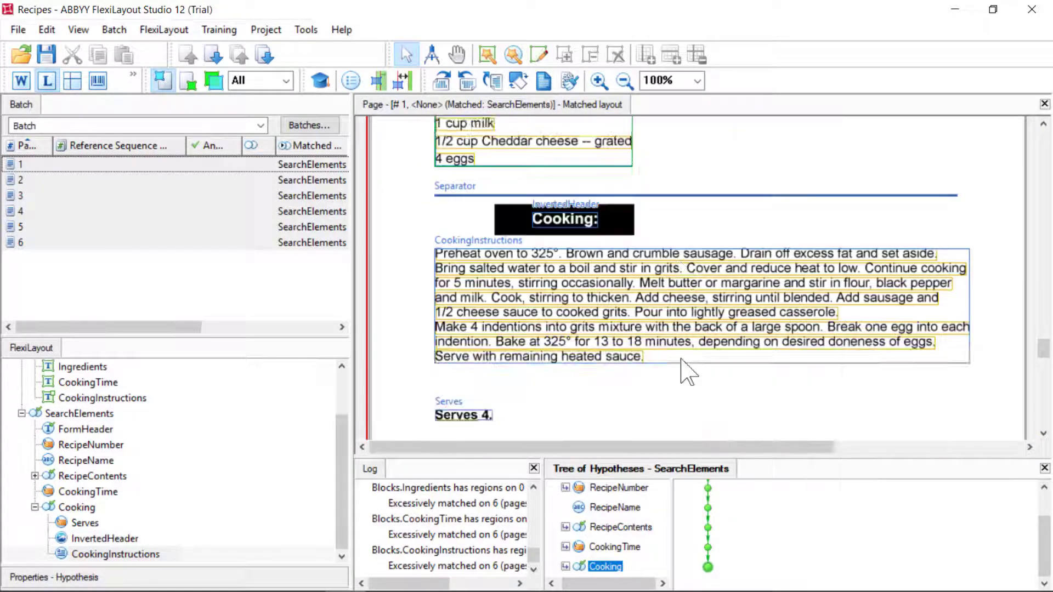
scroll(687, 373, "down", 10)
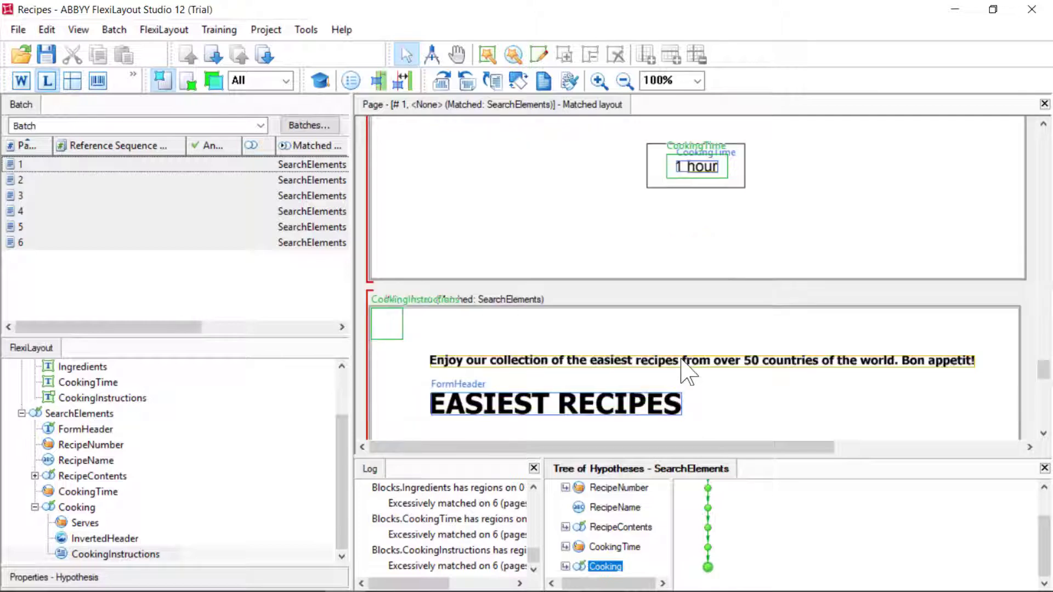
scroll(680, 359, "down", 5)
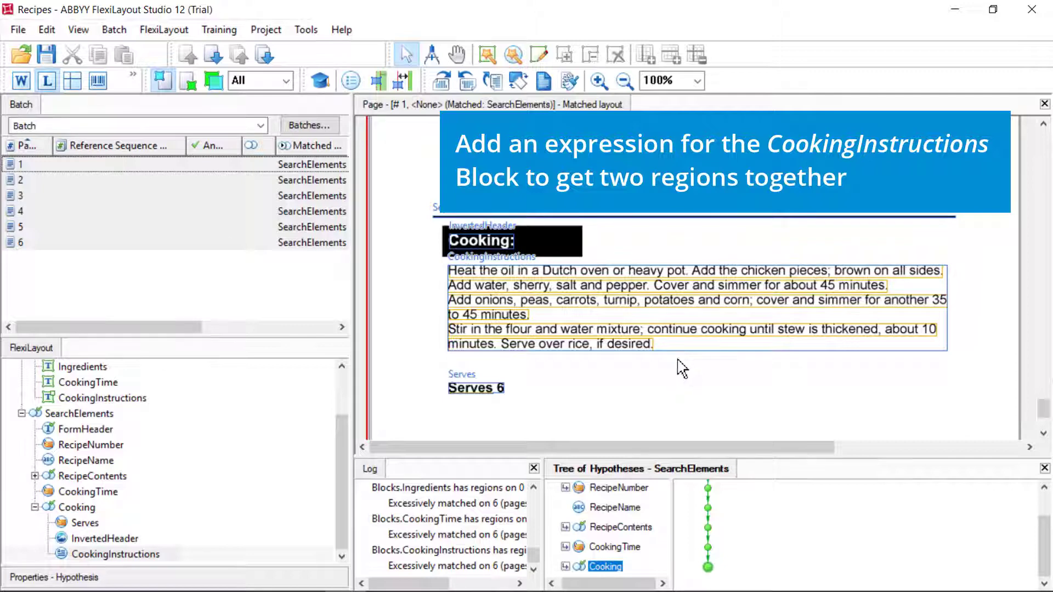
Replace the CookingInstructions block's region expression with code adding the SearchElements.Cooking.CookingInstructions and SearchElements.Cooking.Serves Rects to outputRectArray and assigning its Region to OutputRegion
left_click(129, 397)
right_click(128, 393)
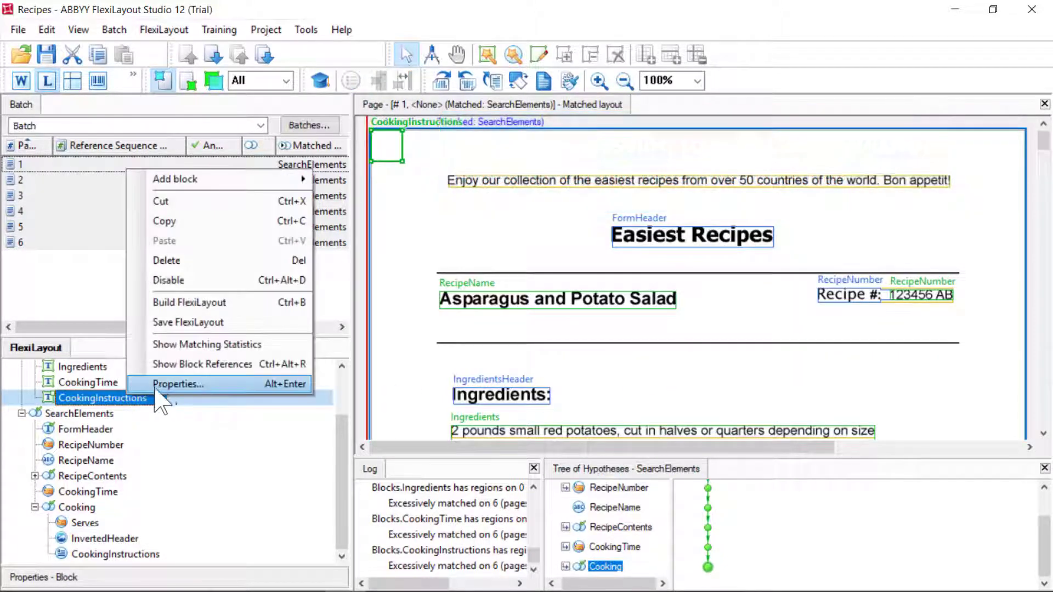
left_click(157, 386)
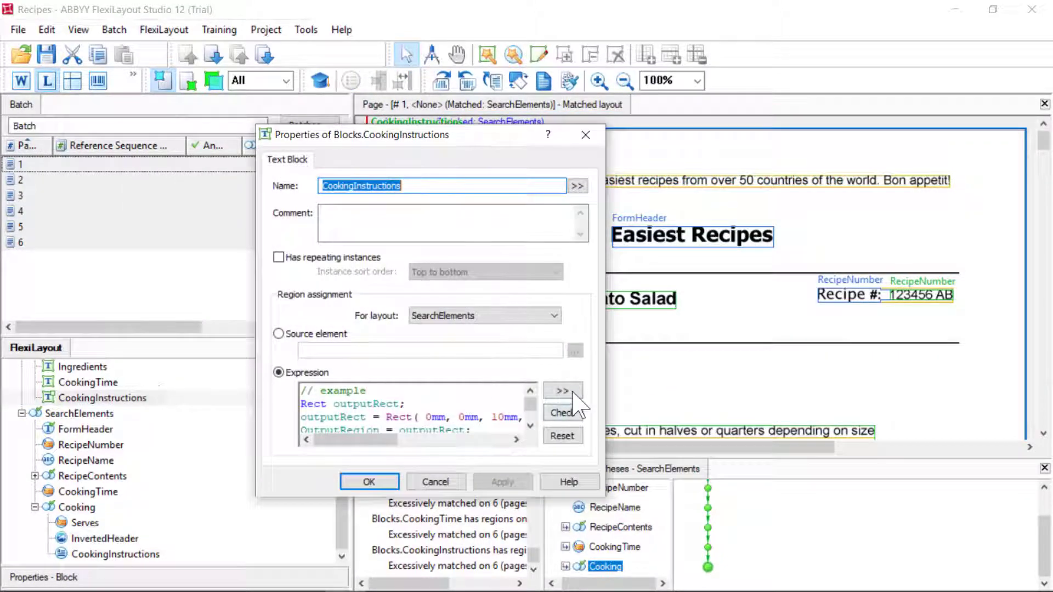
left_click(563, 391)
key("ctrl+a")
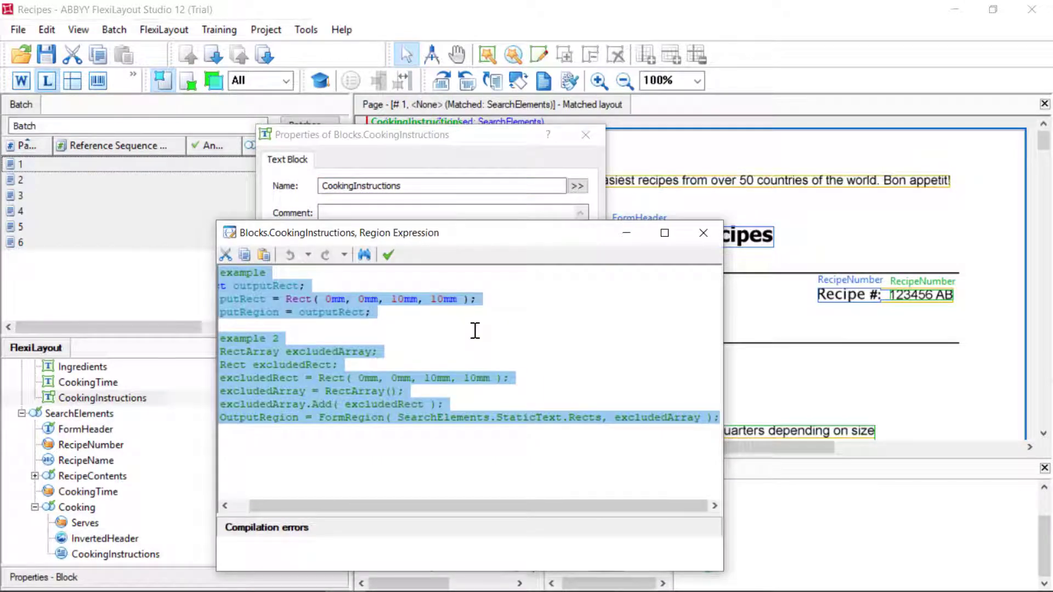
key("Delete")
key("ctrl+v")
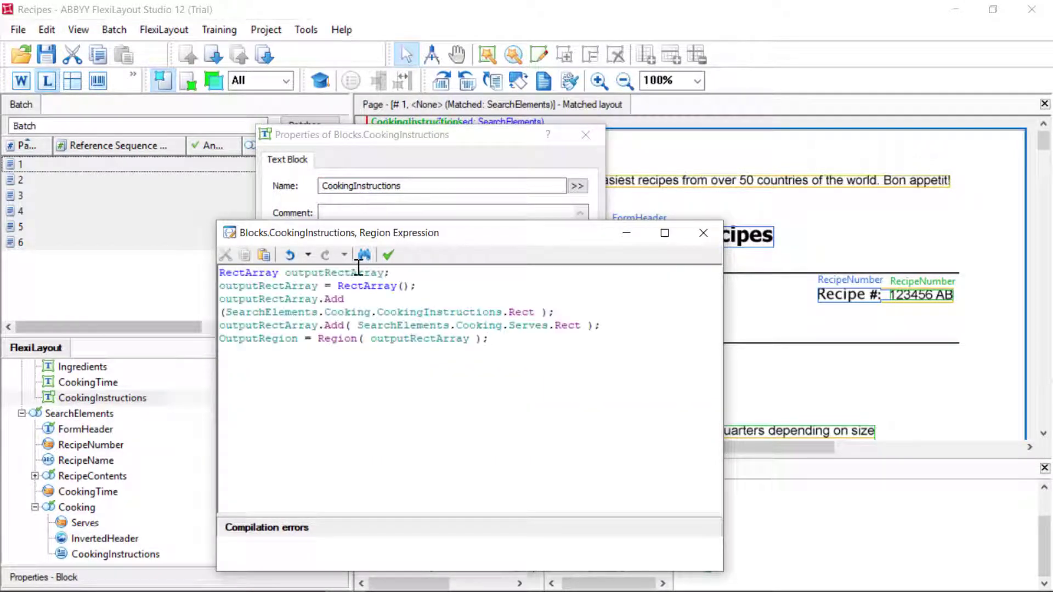
Check the region expression's code for errors and apply the CookingInstructions block's properties
left_click(389, 255)
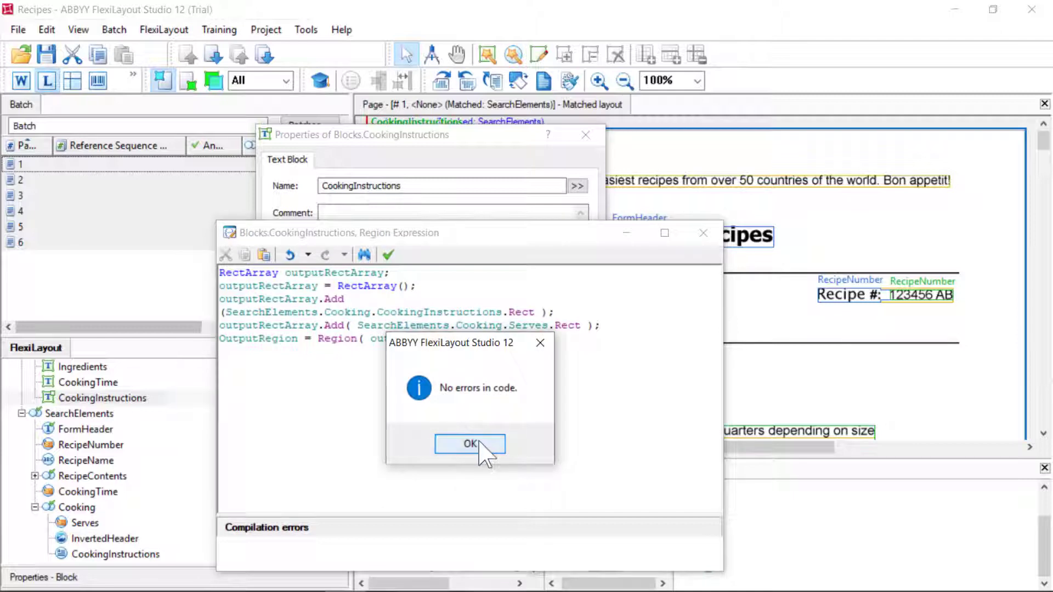
left_click(470, 444)
left_click(703, 233)
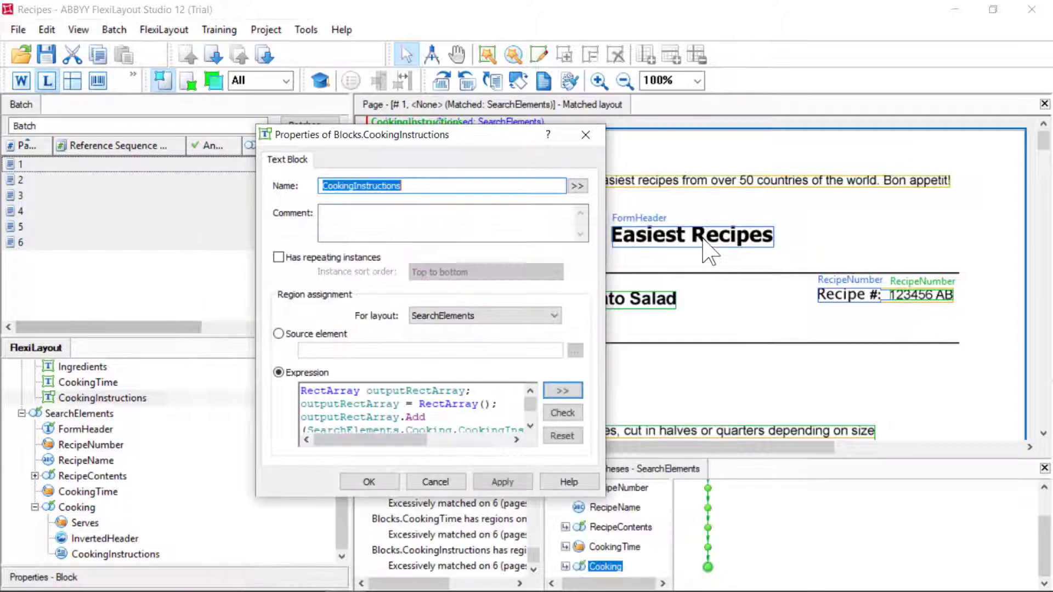
left_click(509, 483)
left_click(369, 482)
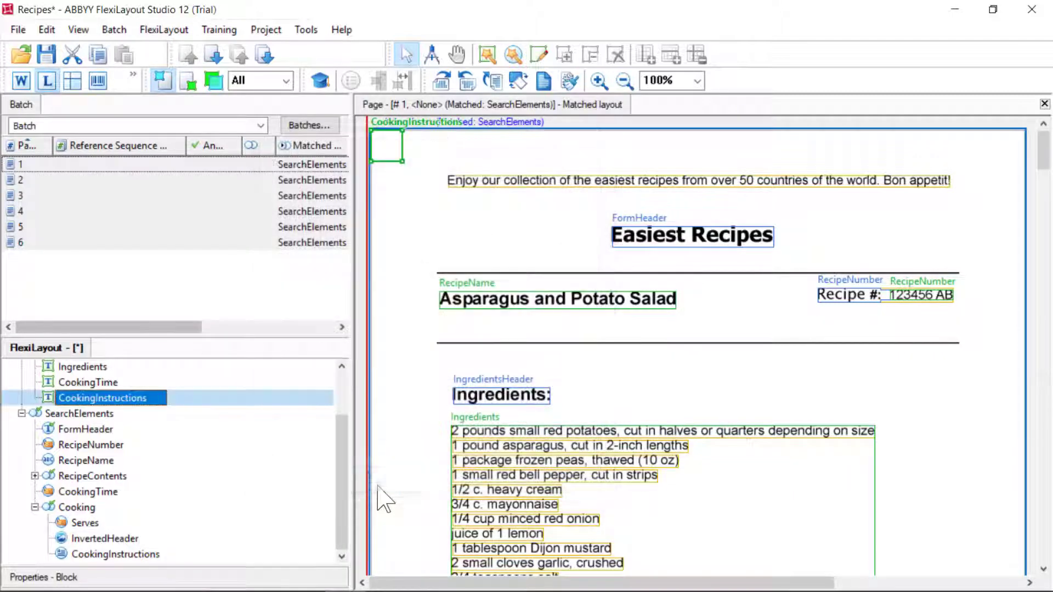
Match the FlexiLayout on page 1 and check the CookingInstructions block's region there
left_click(33, 164)
right_click(44, 164)
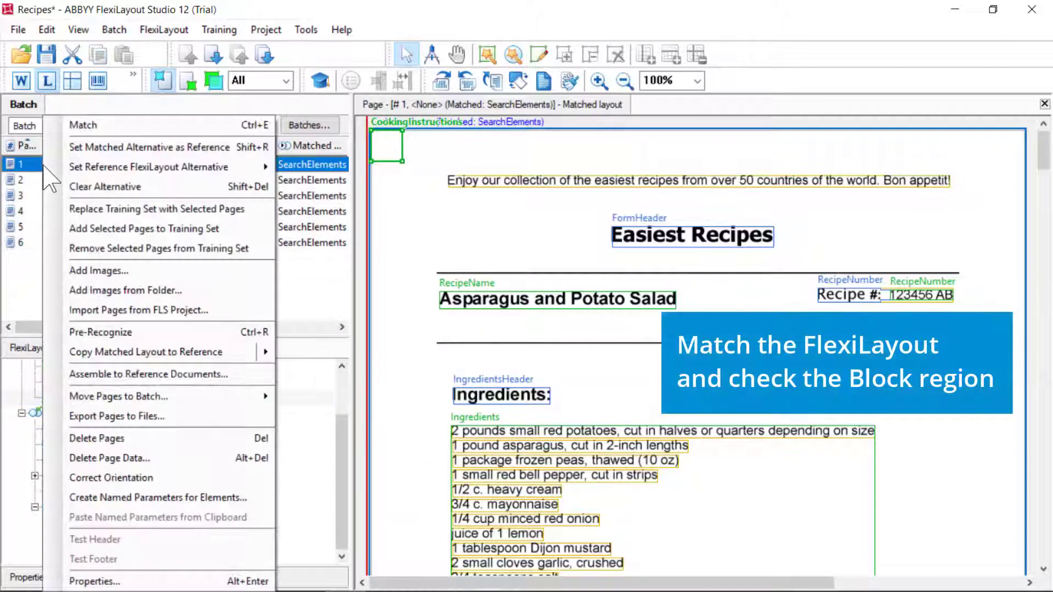
left_click(82, 125)
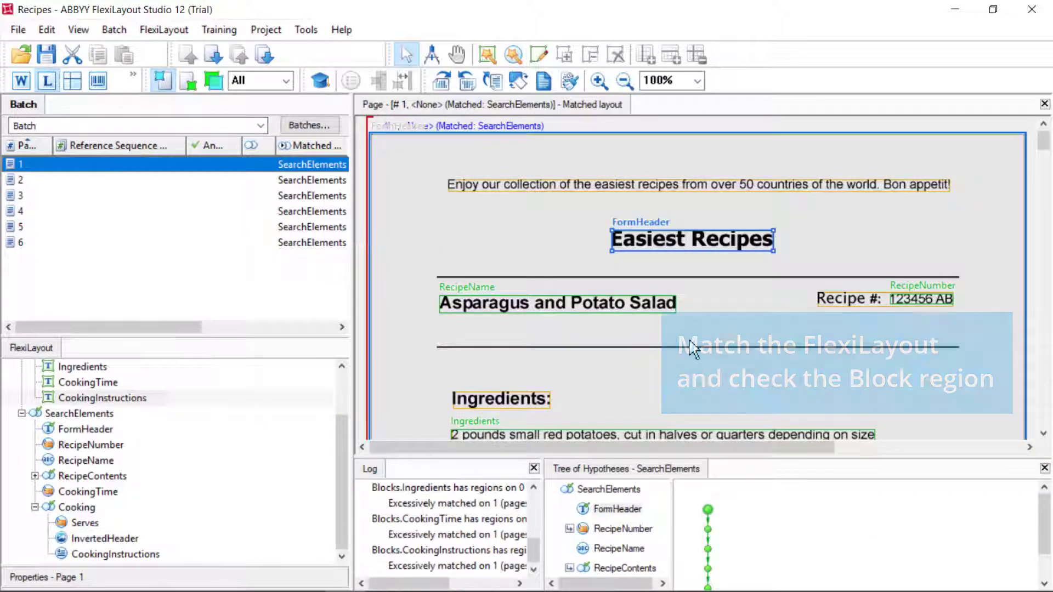
scroll(694, 348, "down", 3)
scroll(692, 349, "down", 6)
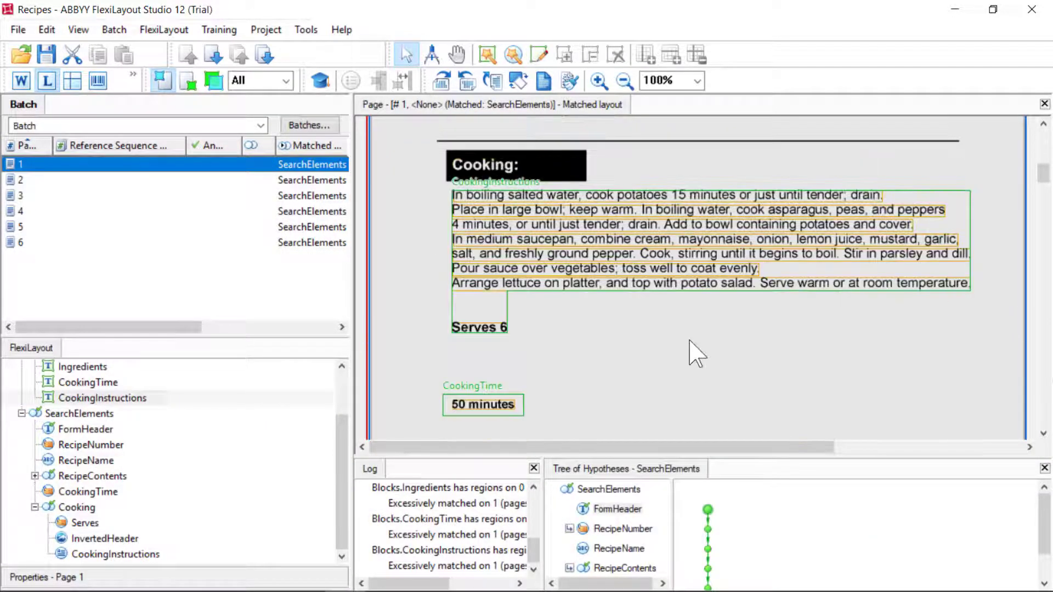
scroll(674, 334, "down", 10)
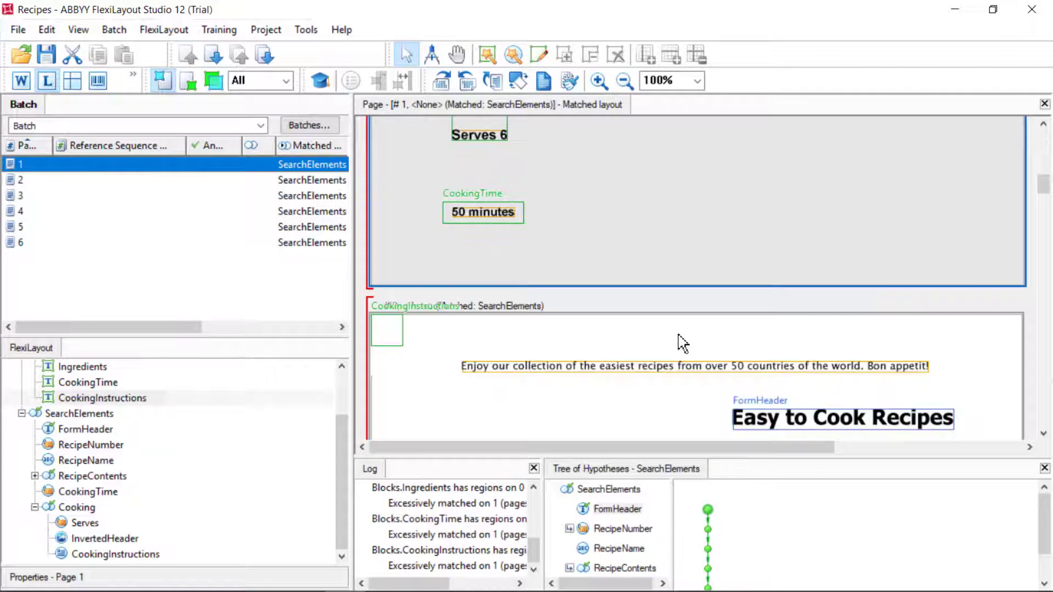
scroll(673, 329, "down", 3)
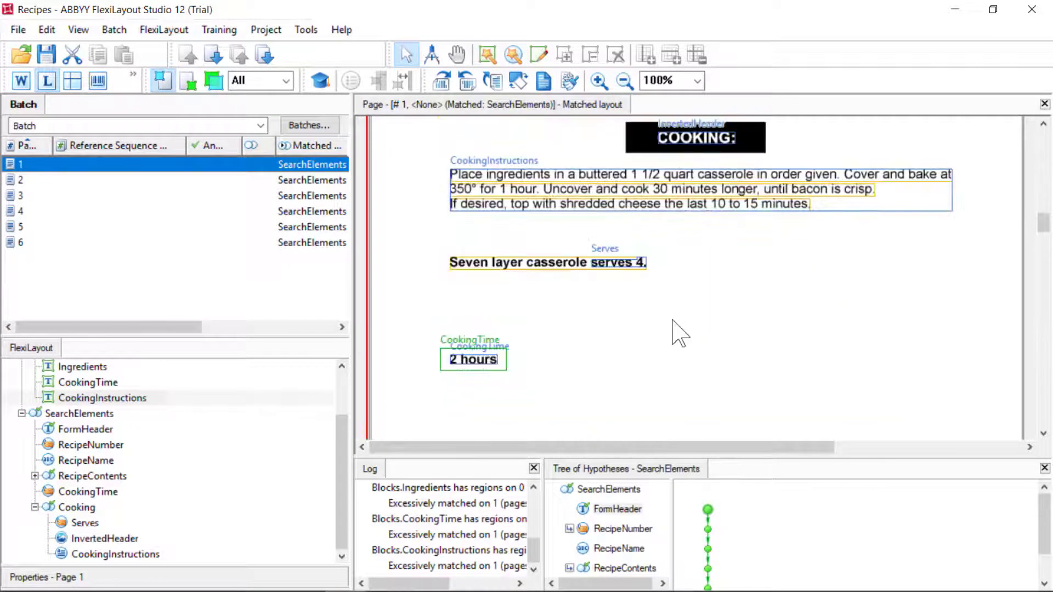
Match the FlexiLayout on page 2 and check the CookingInstructions block's region there
right_click(85, 182)
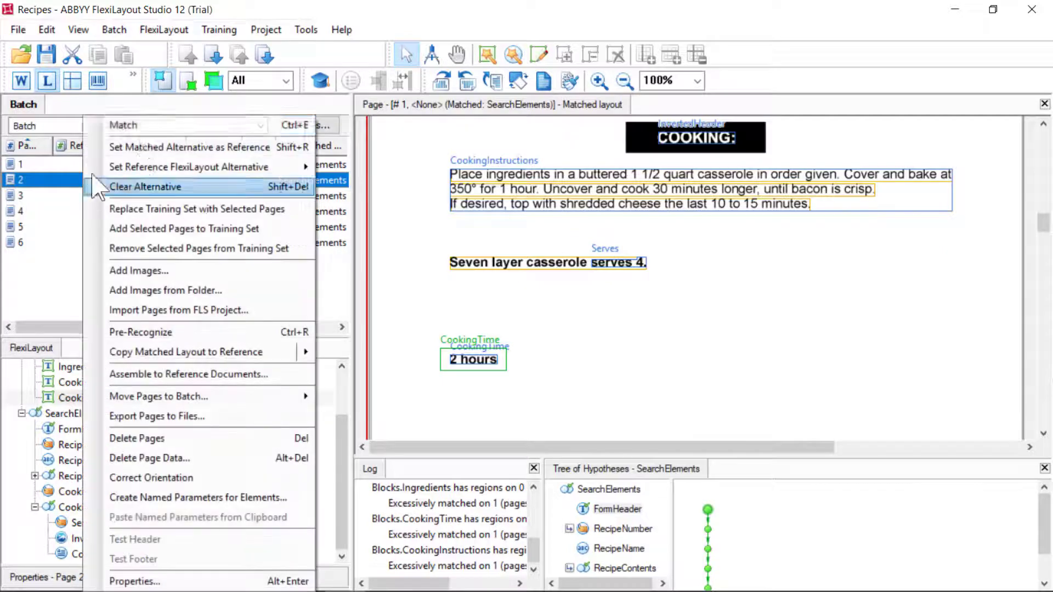
left_click(108, 126)
scroll(631, 305, "down", 6)
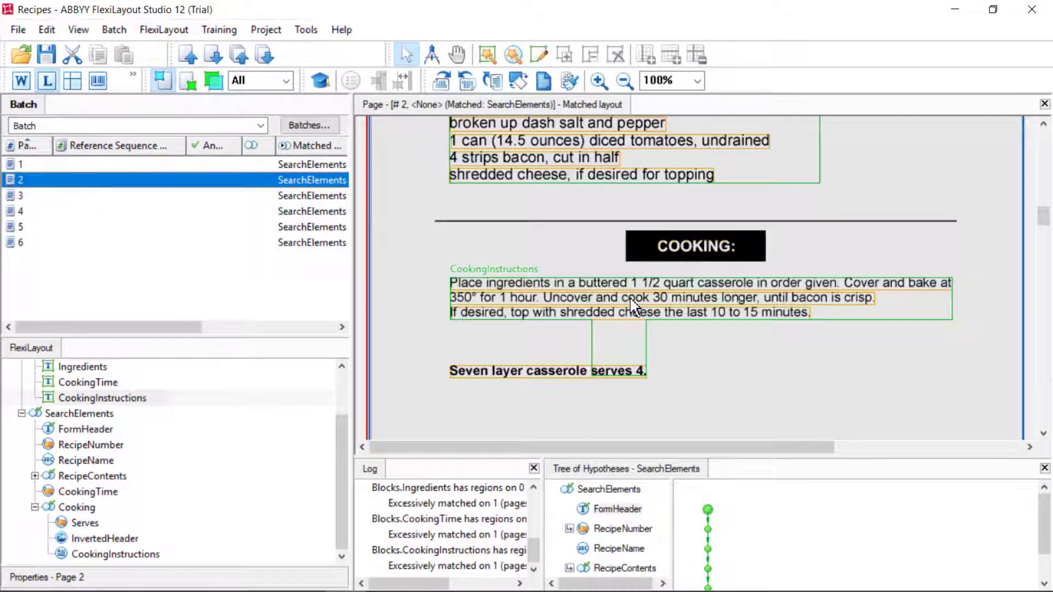
Export the FlexiLayout as Recipes in .afl format to the 3-Recipes folder and create a backup without a comment
left_click(18, 29)
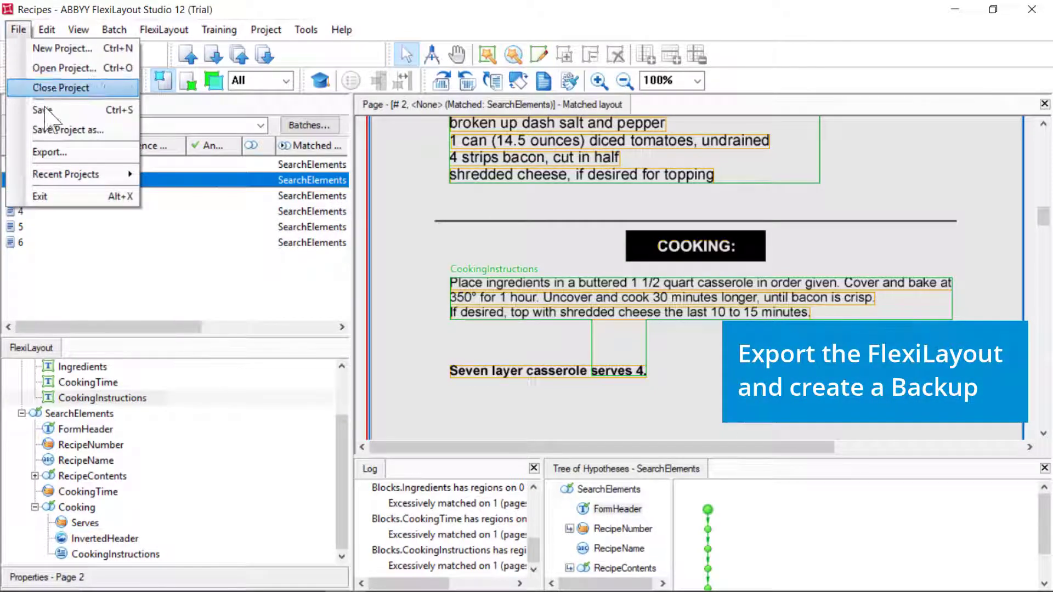
left_click(48, 152)
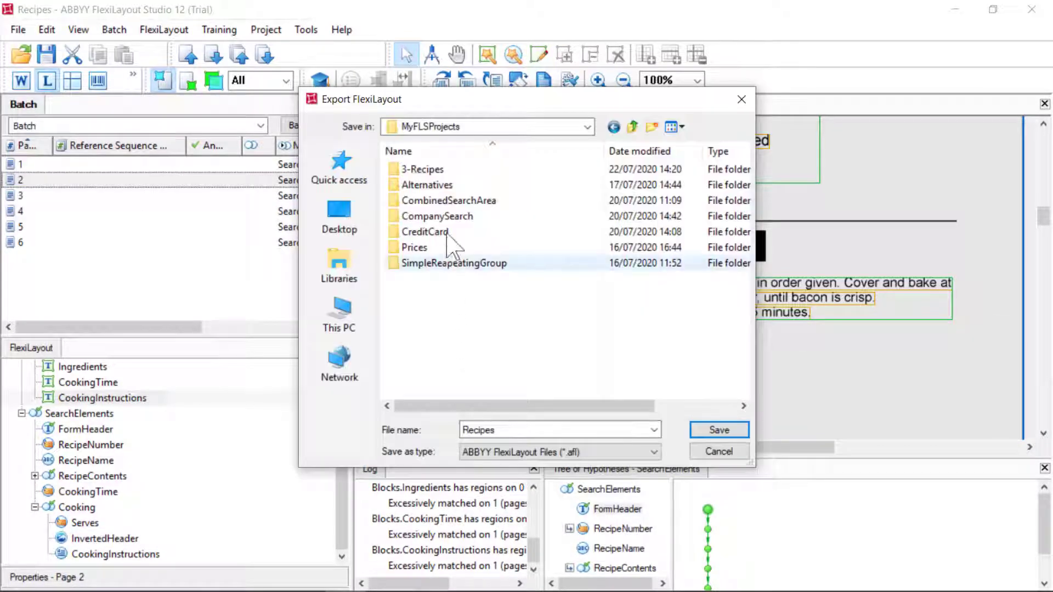
double_click(454, 169)
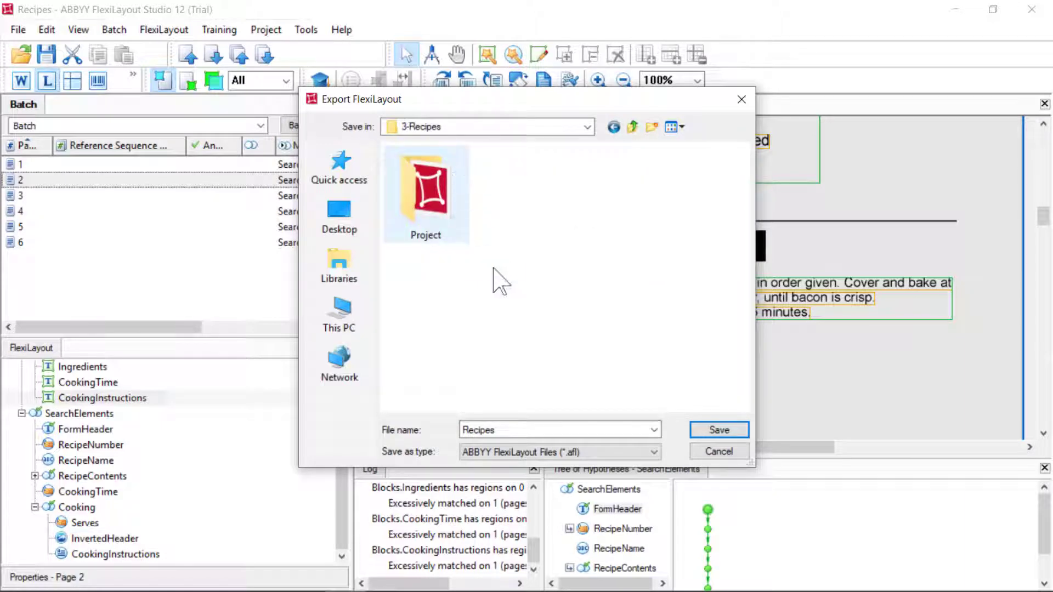
left_click(713, 431)
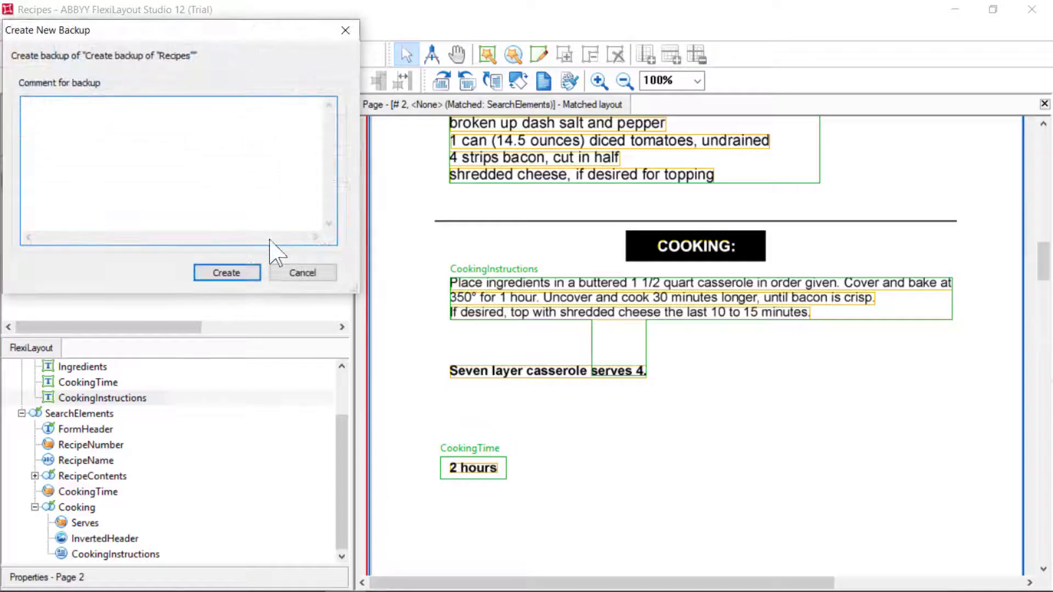
left_click(237, 274)
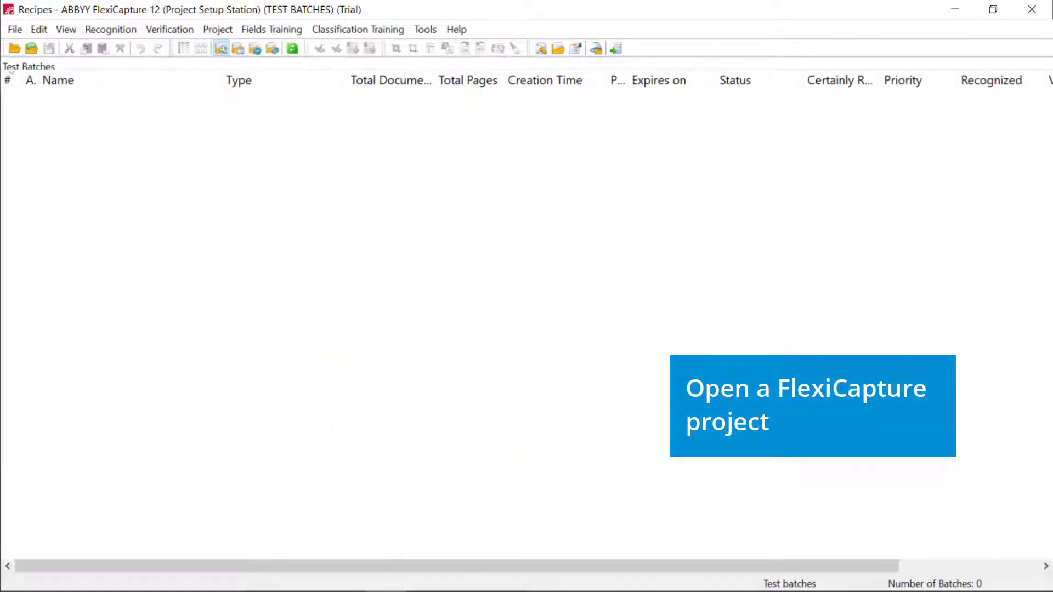
In the FlexiCapture Project Setup Station's Recipes project, start a new Document Definition for semi-structured or unstructured documents
left_click(217, 29)
left_click(235, 49)
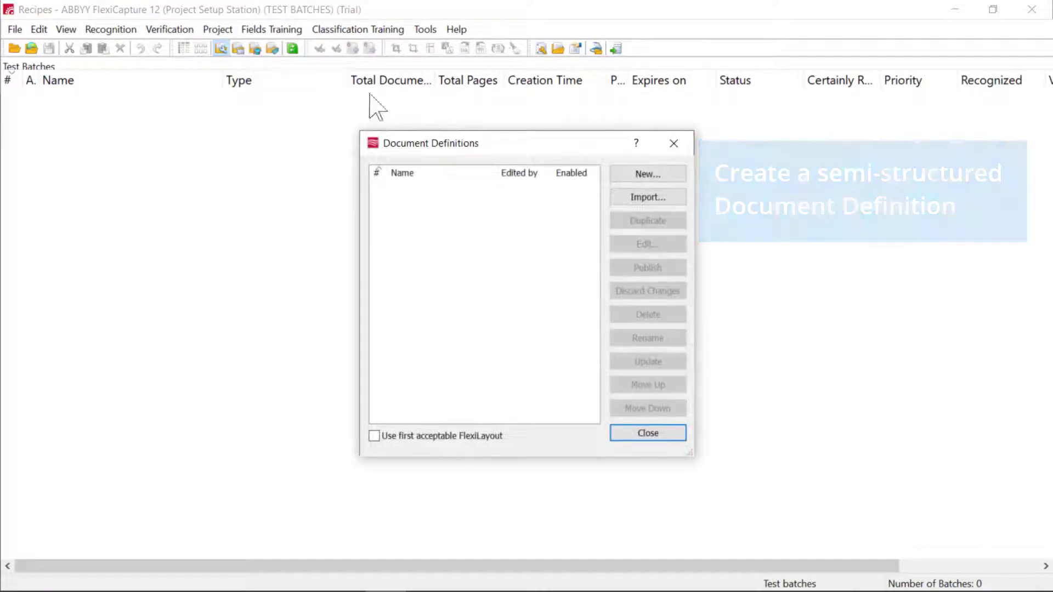
left_click(637, 176)
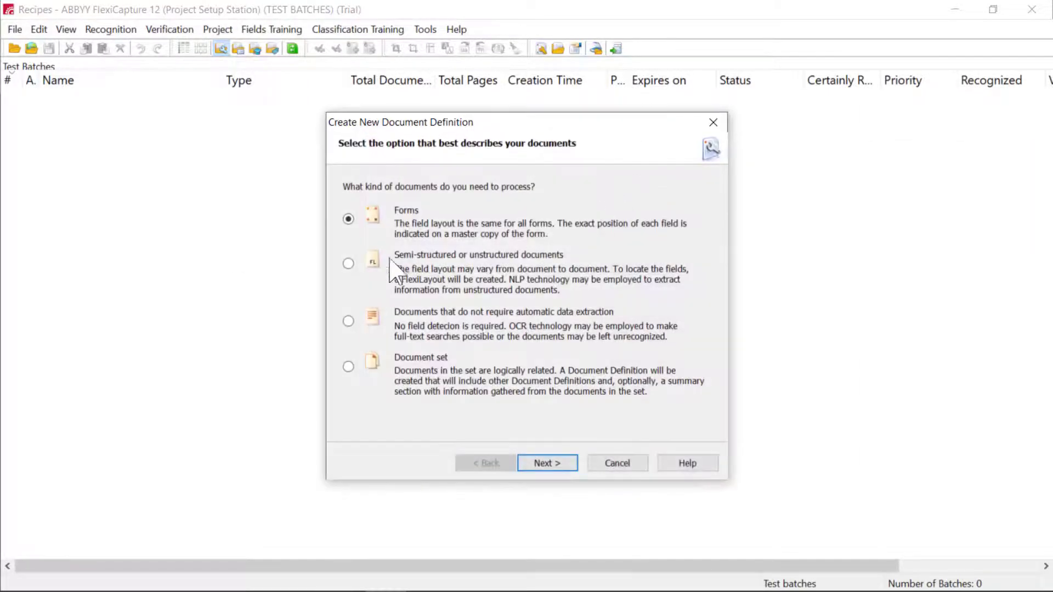
left_click(348, 264)
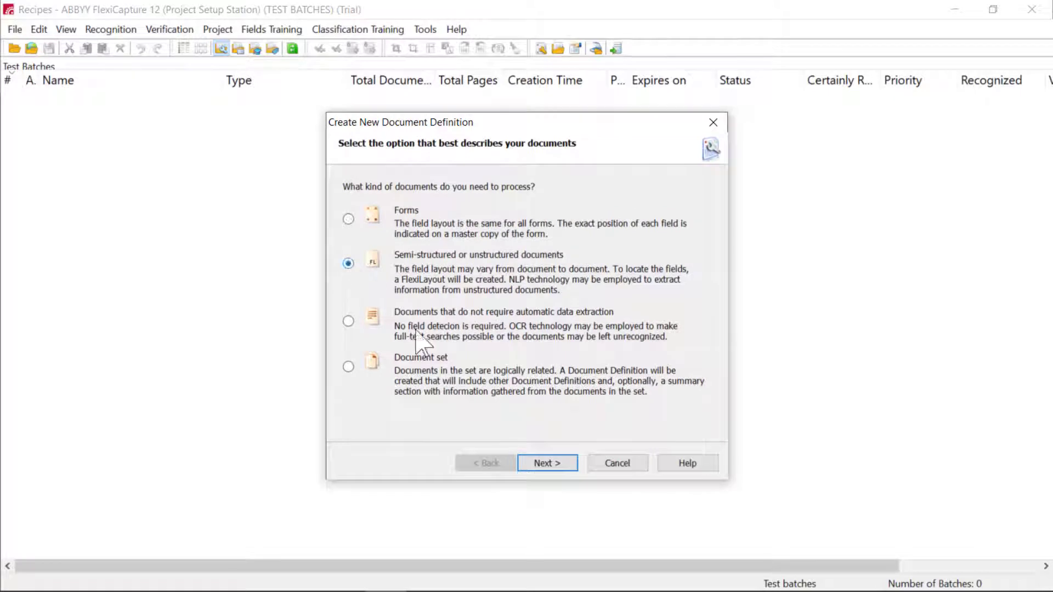
left_click(548, 464)
Load the image file Recipe1 from the 3-Recipes folder as the new Document Definition's page
left_click(660, 257)
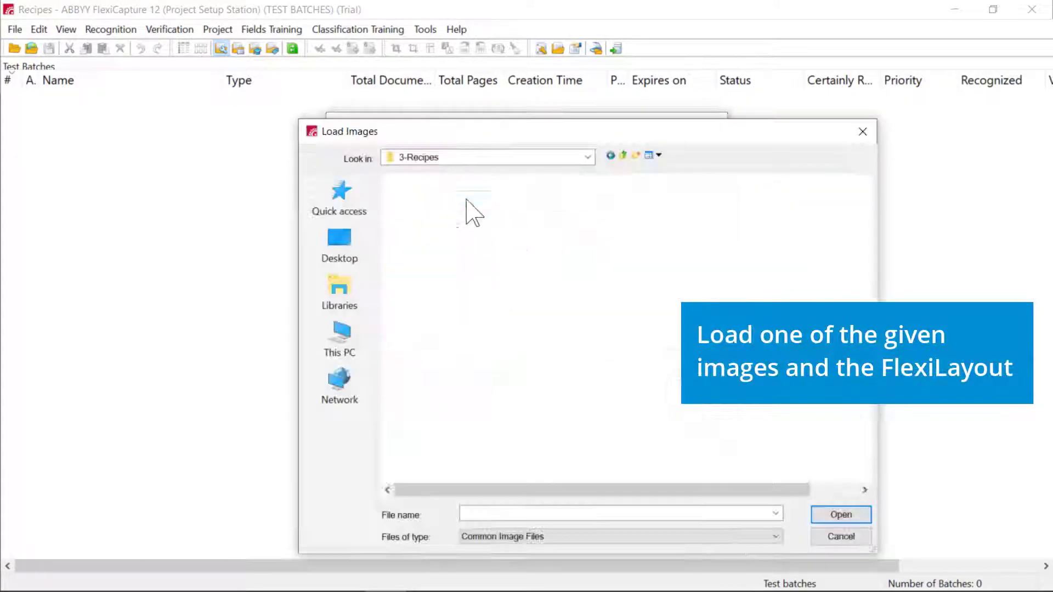
left_click(571, 224)
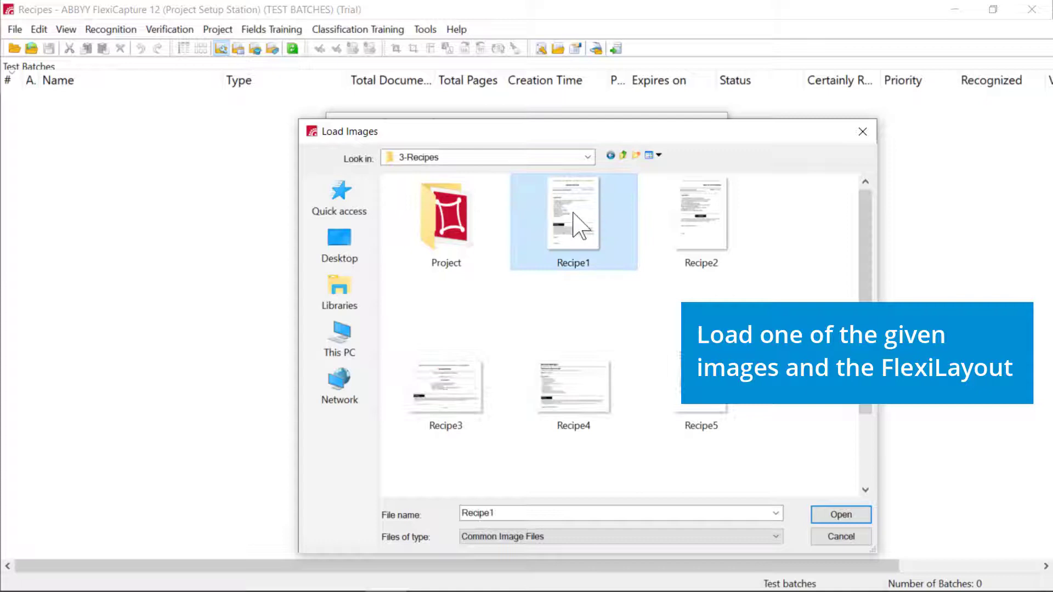
left_click(828, 515)
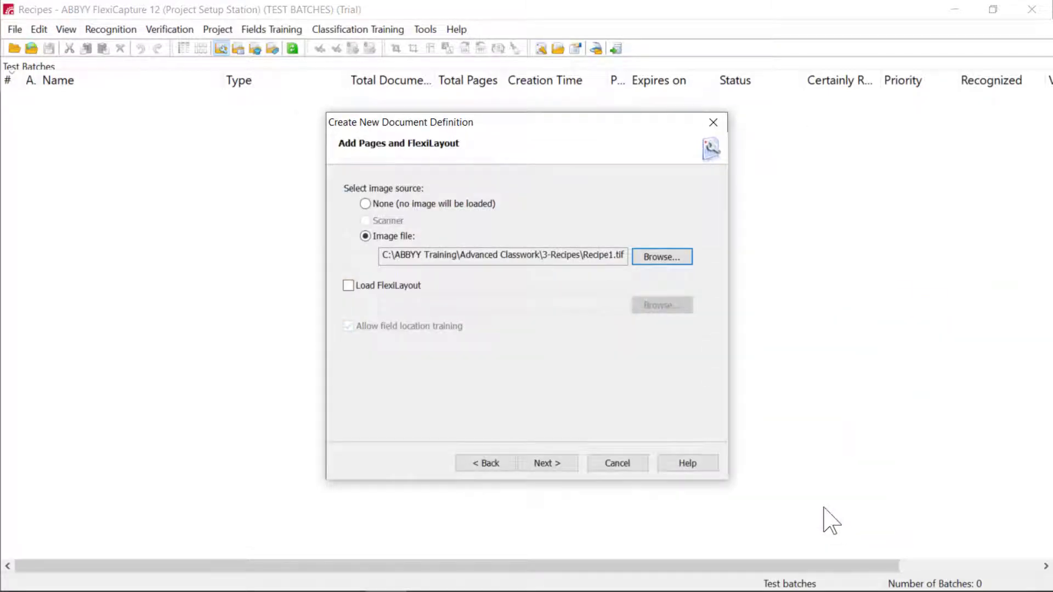
Load the FlexiLayout file Recipes.afl from the 3-Recipes folder in MyFLSProjects into the new Document Definition
left_click(348, 286)
left_click(662, 306)
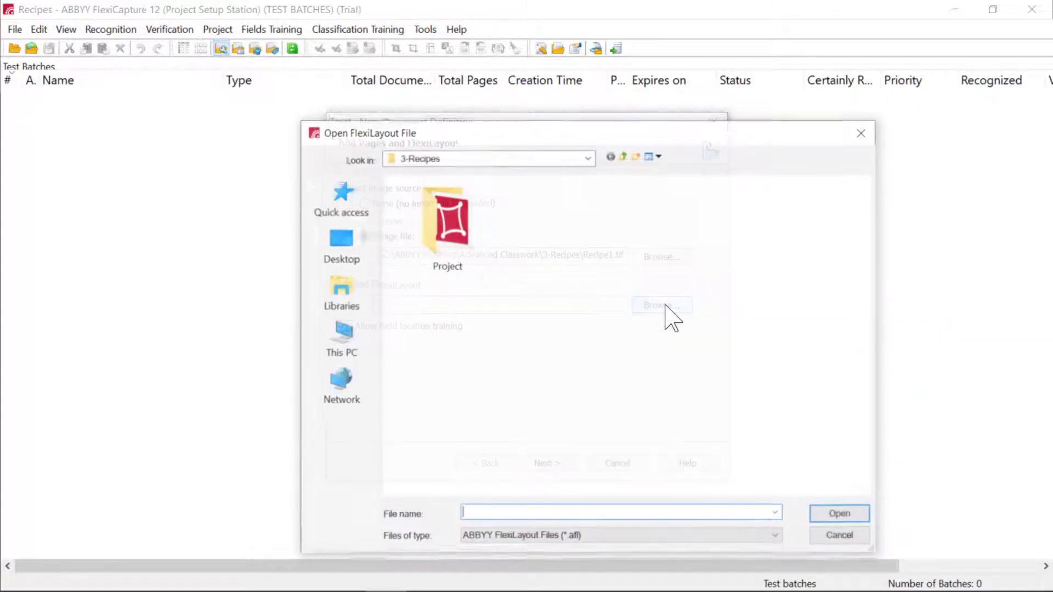
left_click(625, 156)
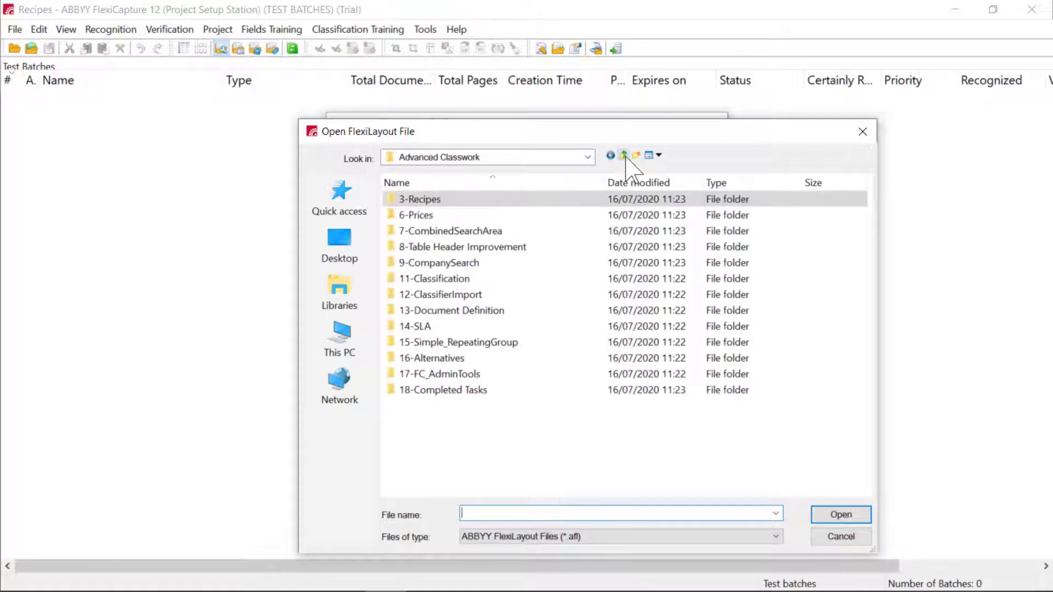
left_click(624, 155)
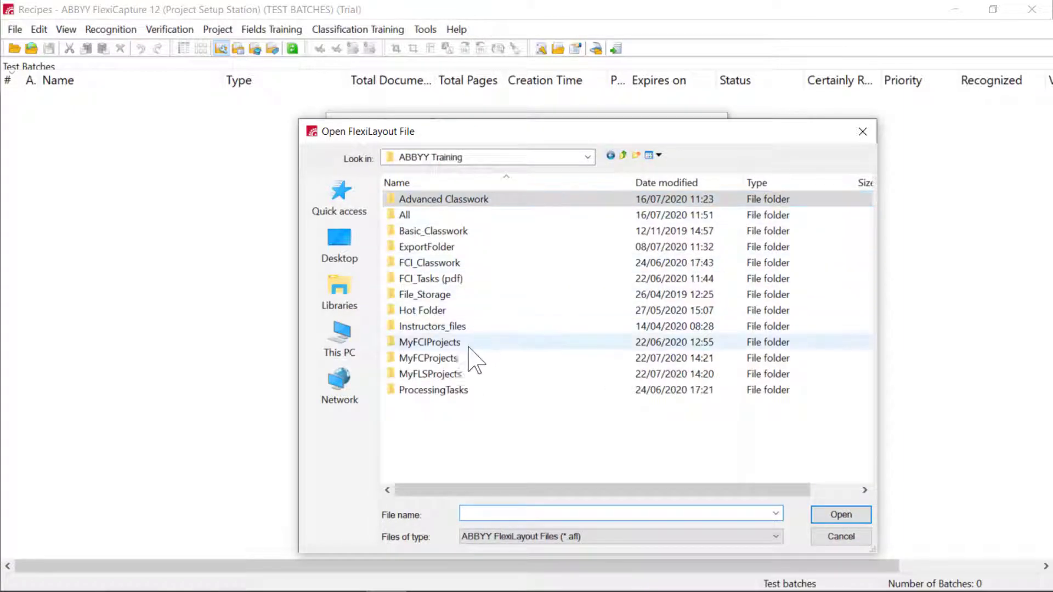
double_click(457, 379)
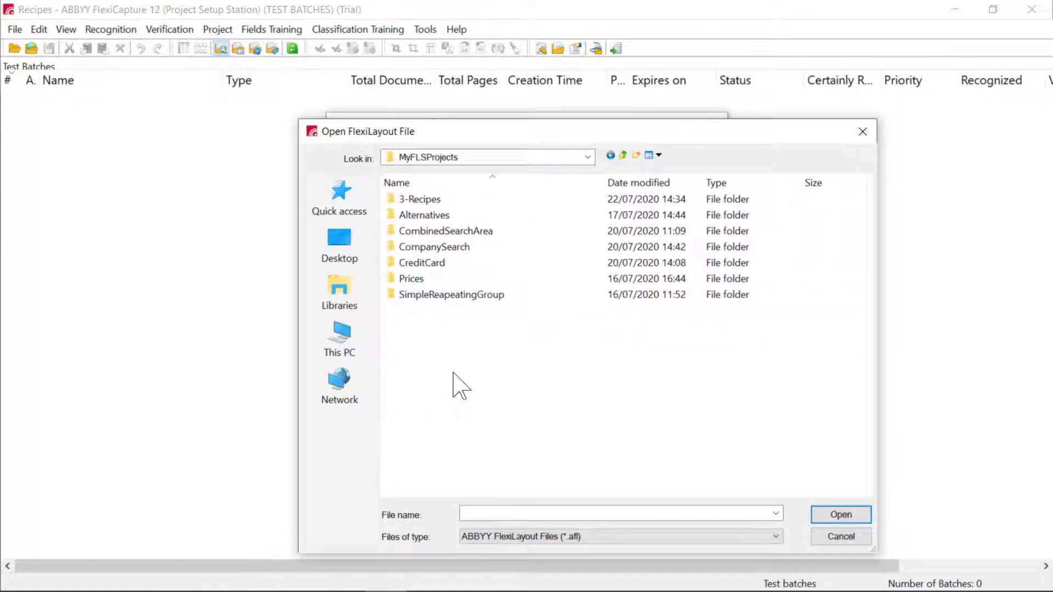
double_click(442, 202)
left_click(572, 231)
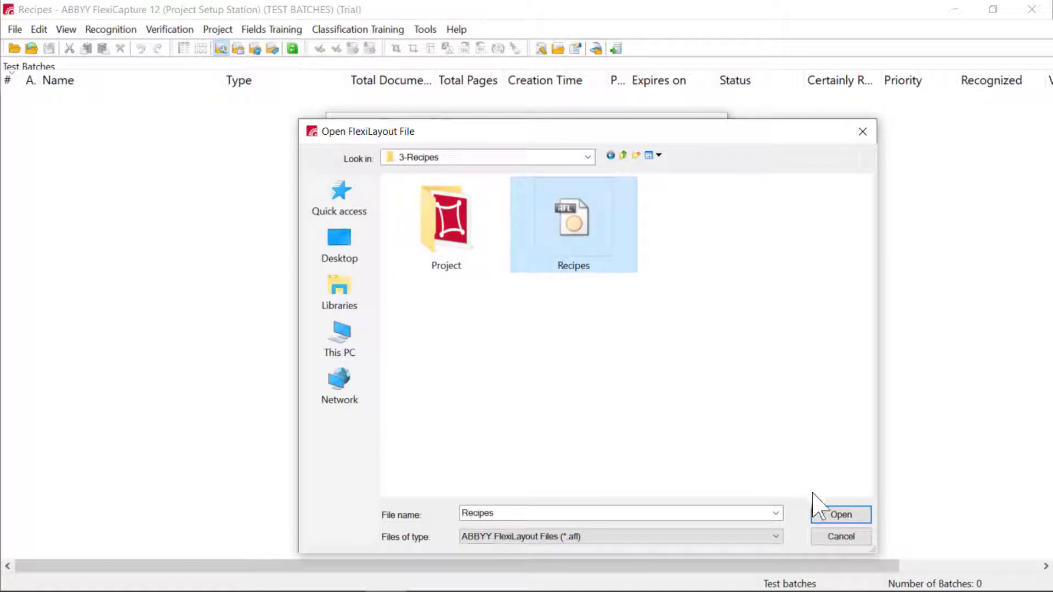
left_click(835, 516)
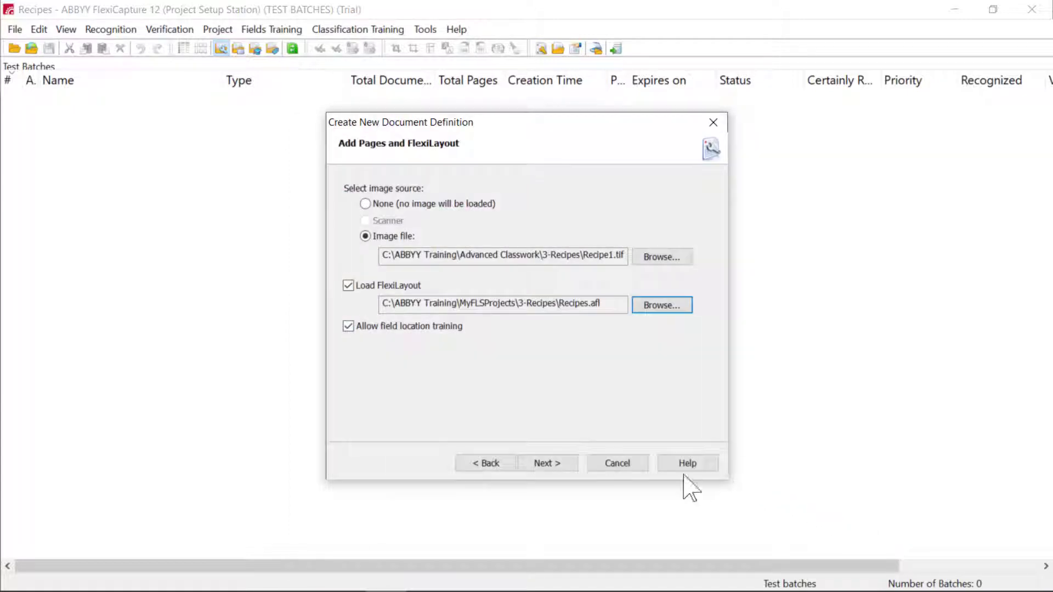
Name the Document Definition RecipesFLL and finish creating it with English as the recognition language
left_click(568, 467)
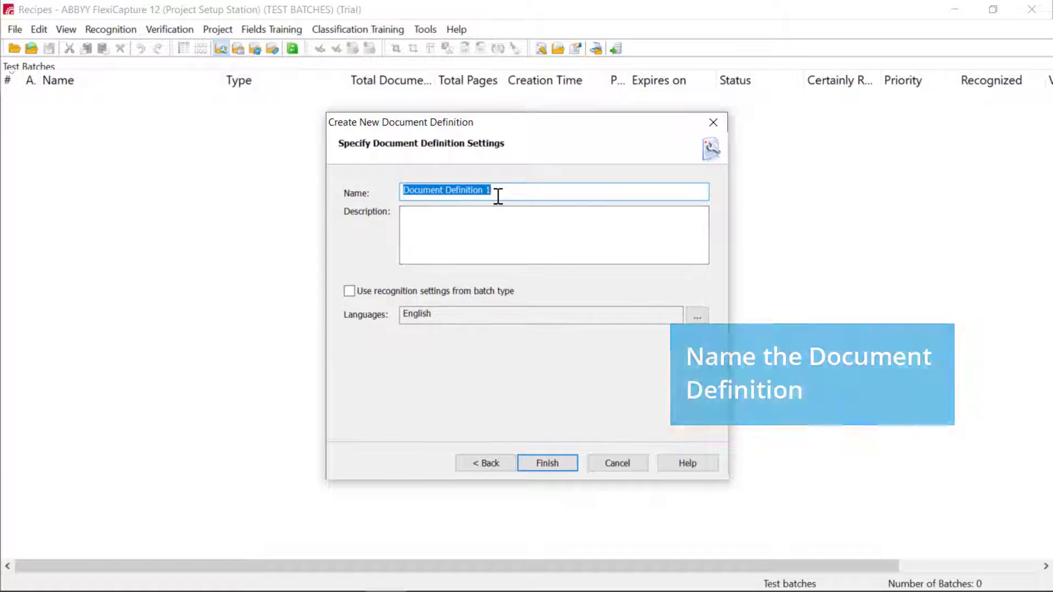
key("BackSpace")
type("Reci")
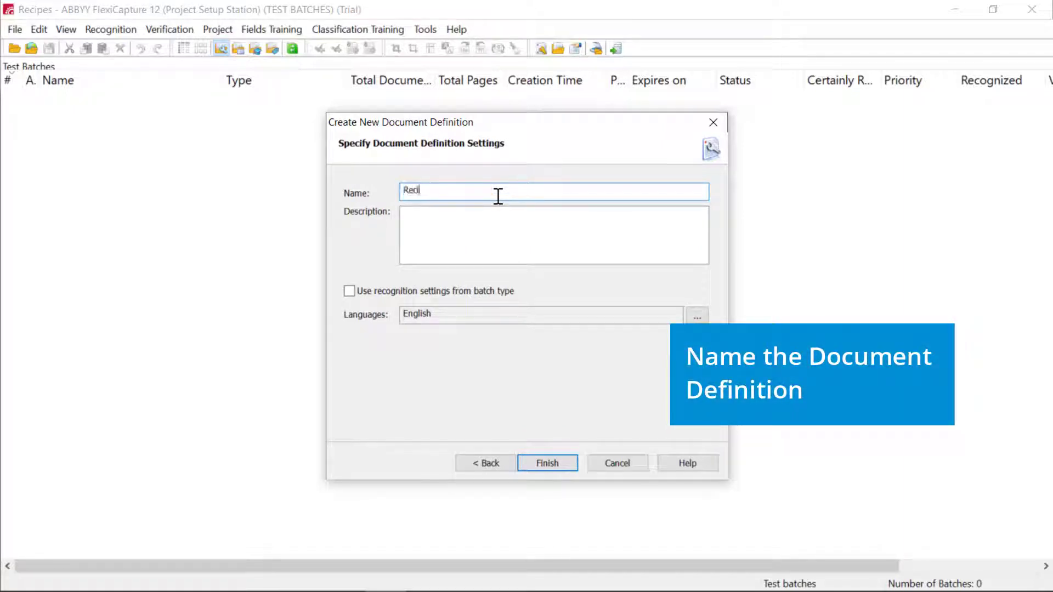
type("pesFLL")
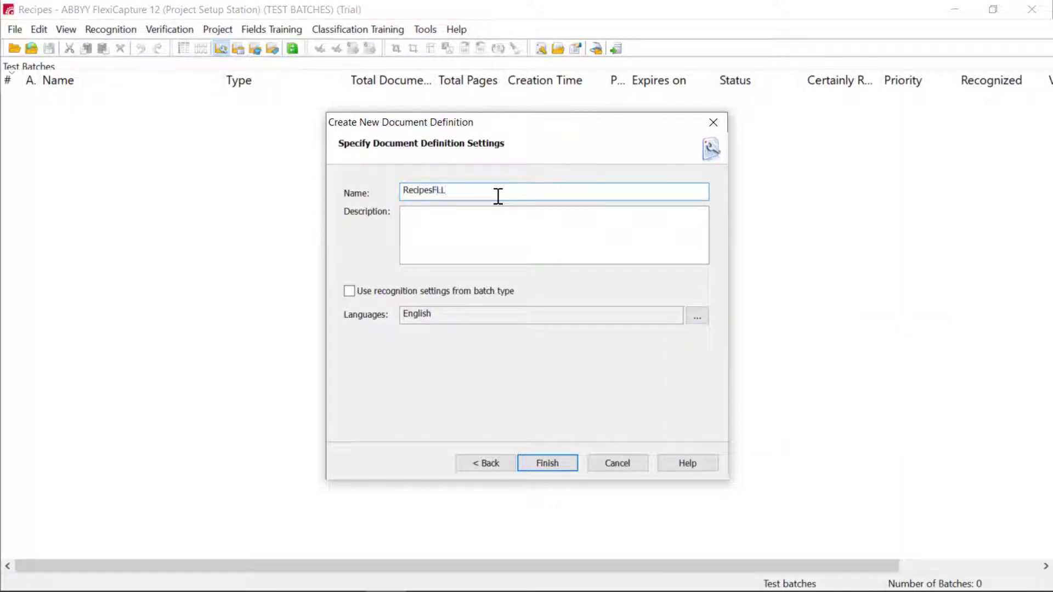
left_click(548, 464)
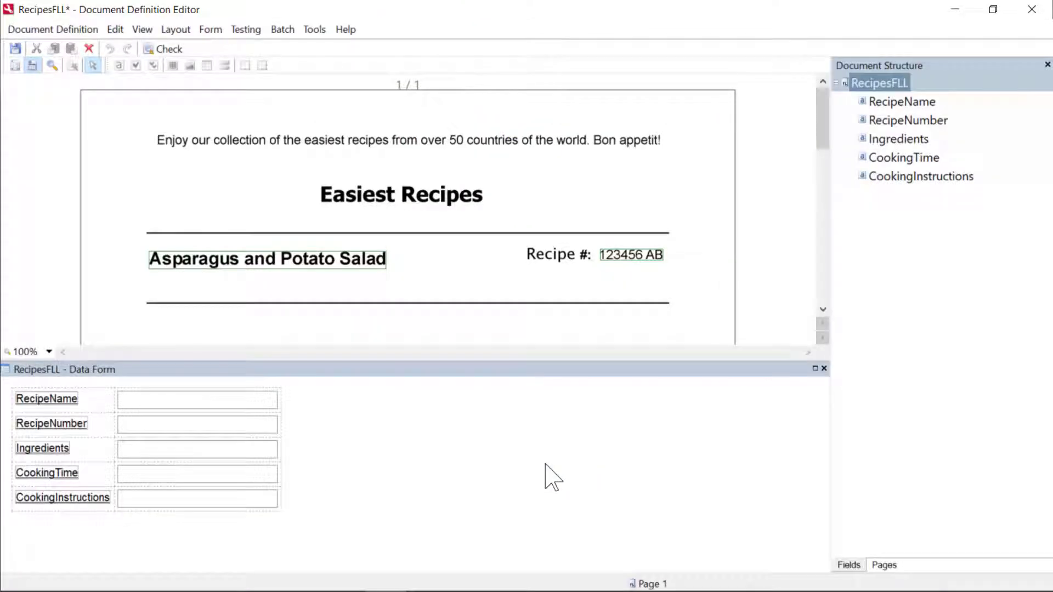
Run a test of the RecipesFLL Document Definition on the Recipe1 page, check the extracted fields and leave test mode
left_click(245, 29)
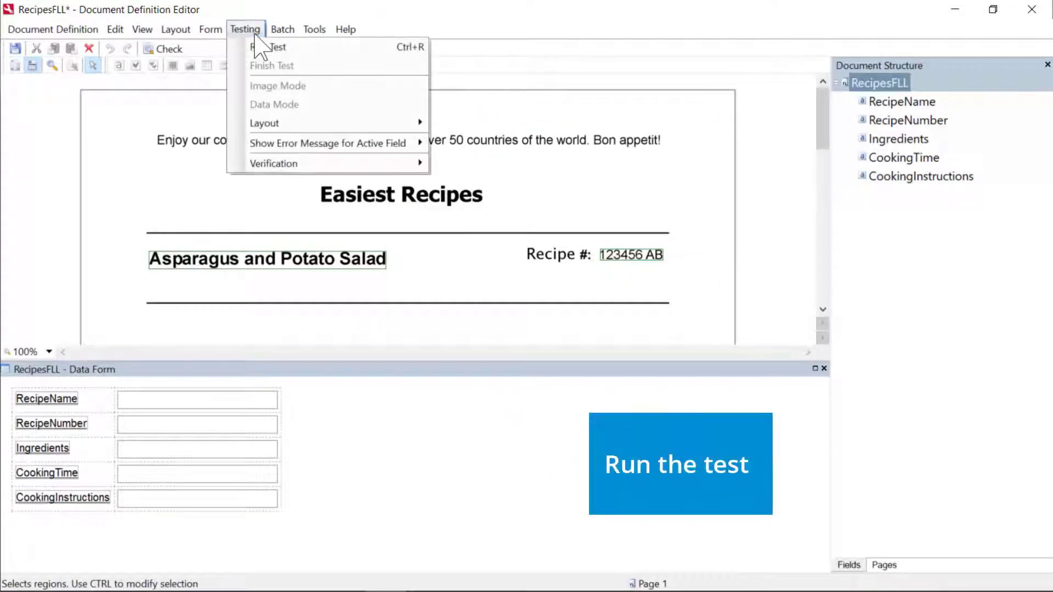
left_click(263, 47)
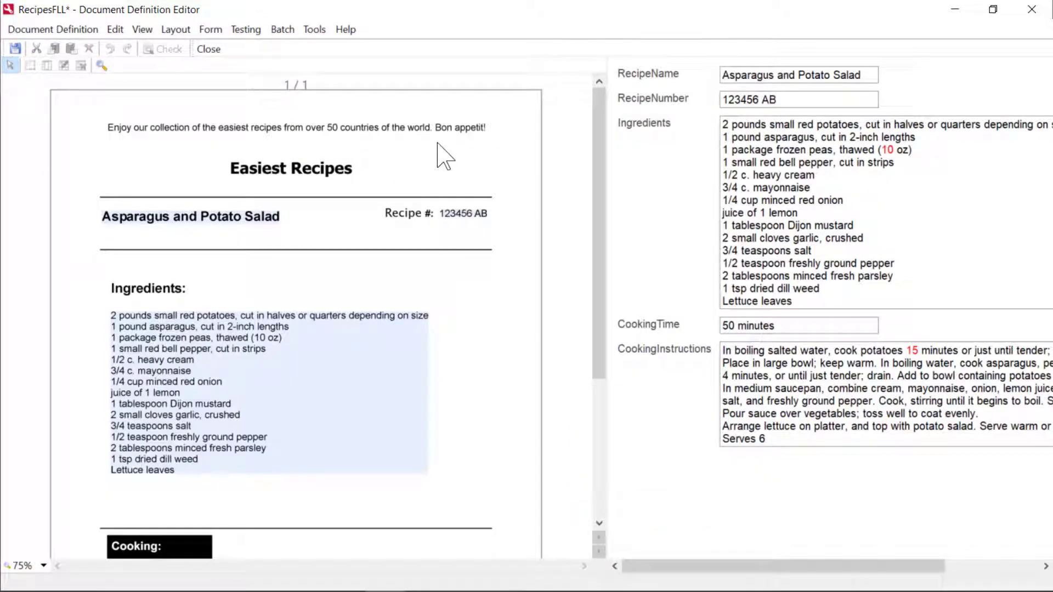
left_click(1033, 10)
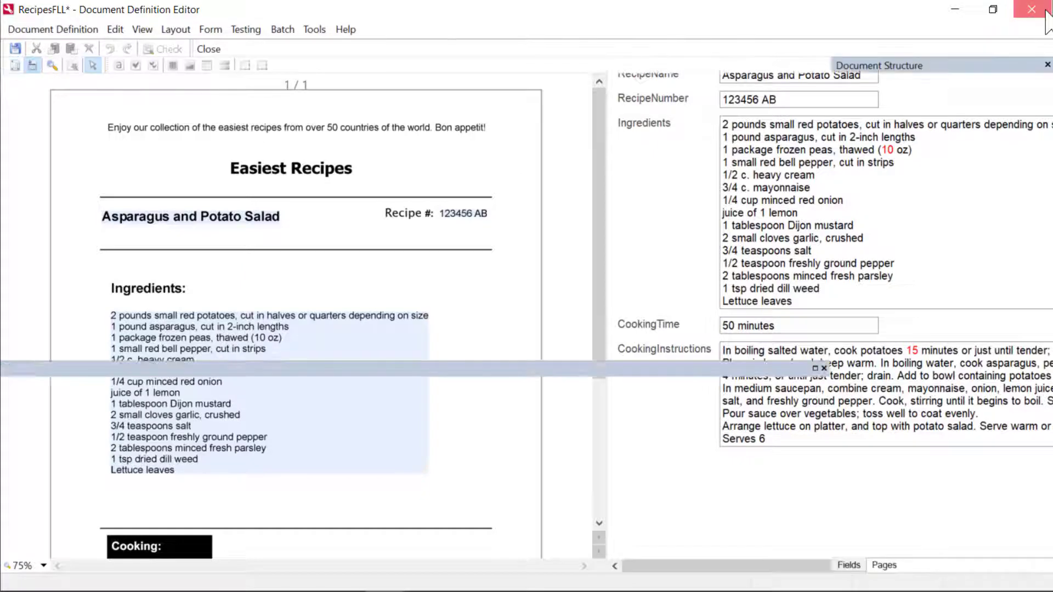
Save and close the RecipesFLL Document Definition, publish it and close the Document Definitions list
left_click(1046, 11)
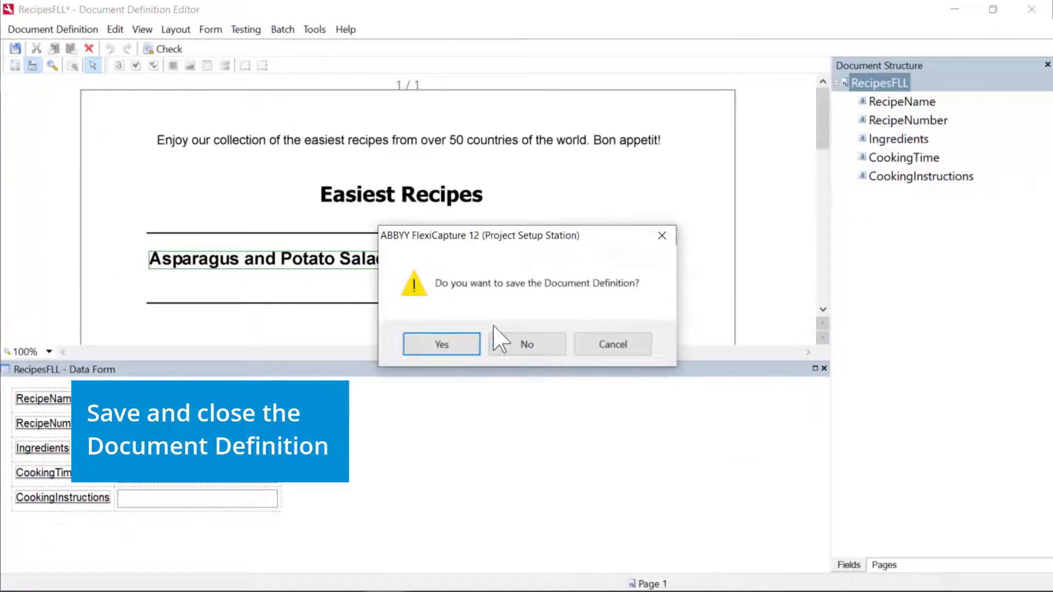
left_click(466, 346)
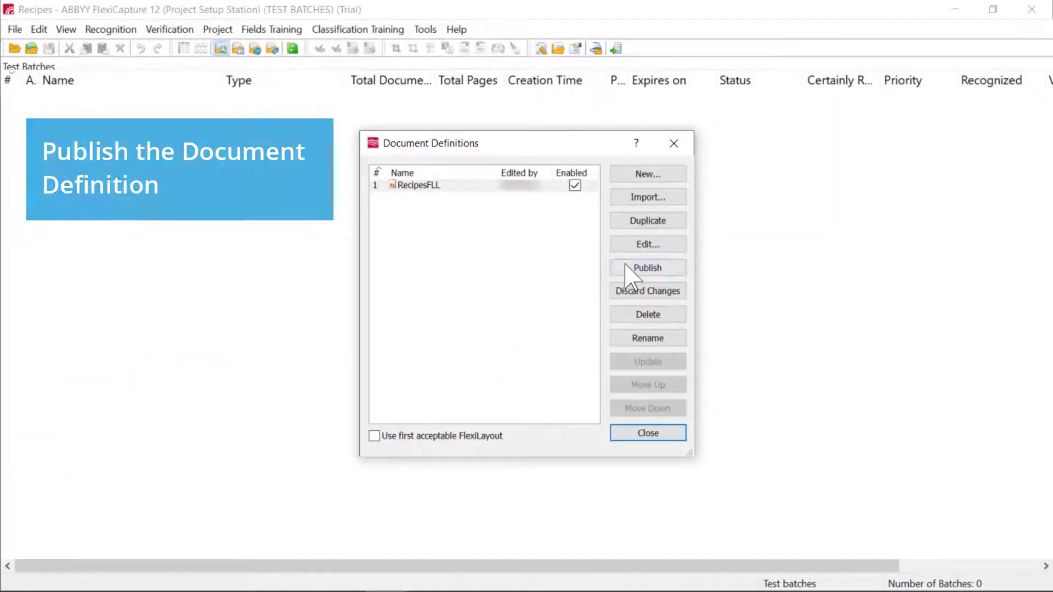
left_click(642, 268)
left_click(475, 347)
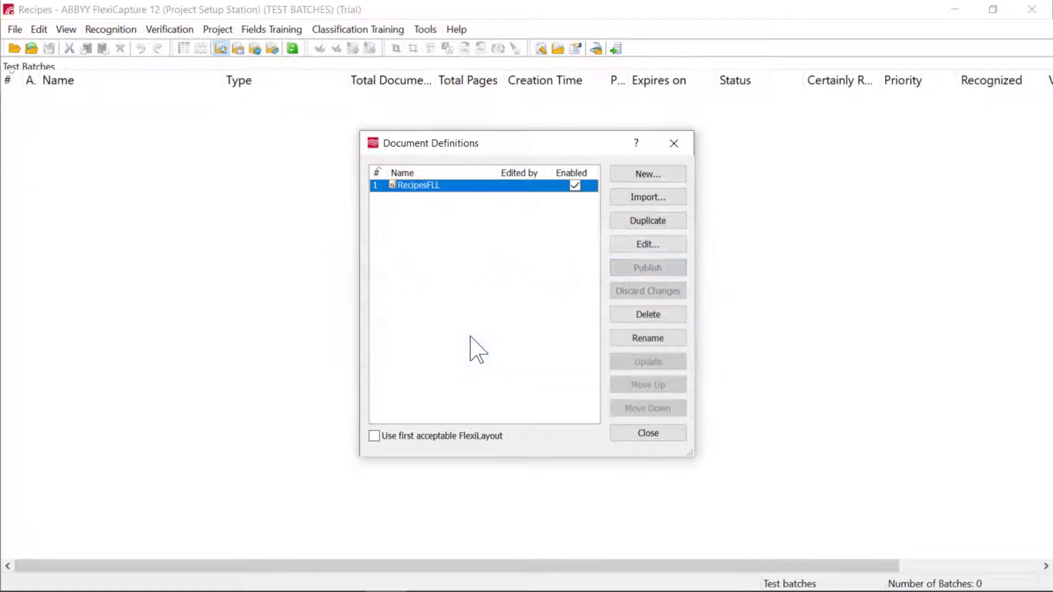
left_click(674, 143)
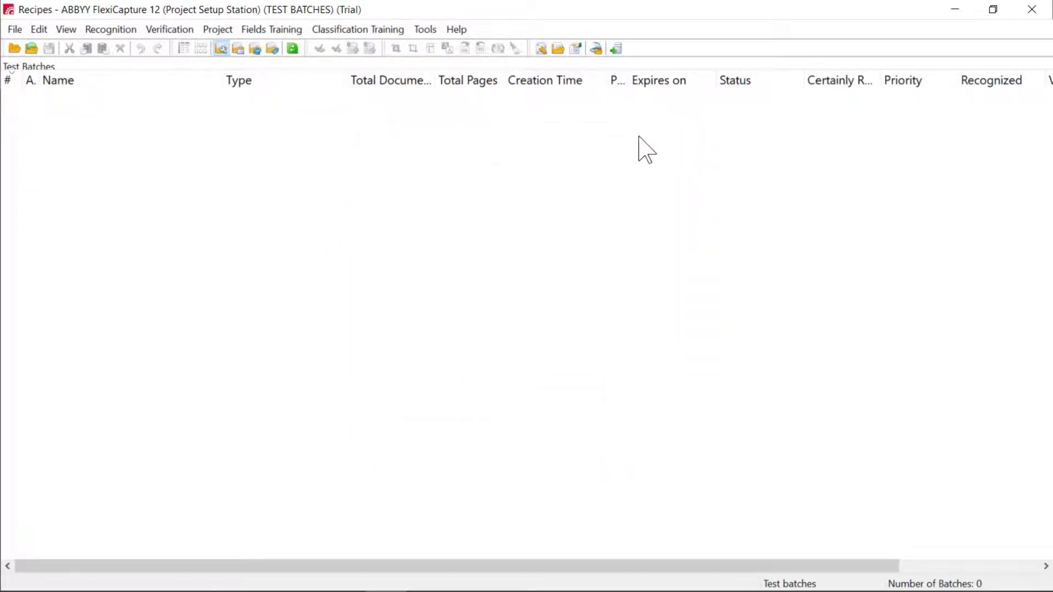
Switch to the working batches and create a new batch of the Default type
left_click(65, 29)
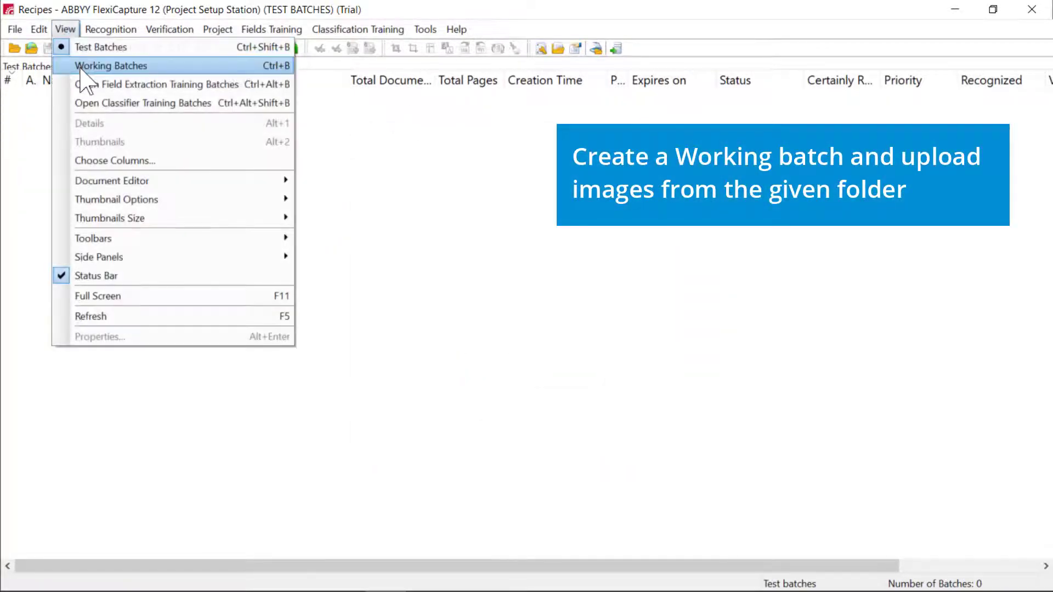
left_click(110, 66)
right_click(100, 124)
left_click(117, 135)
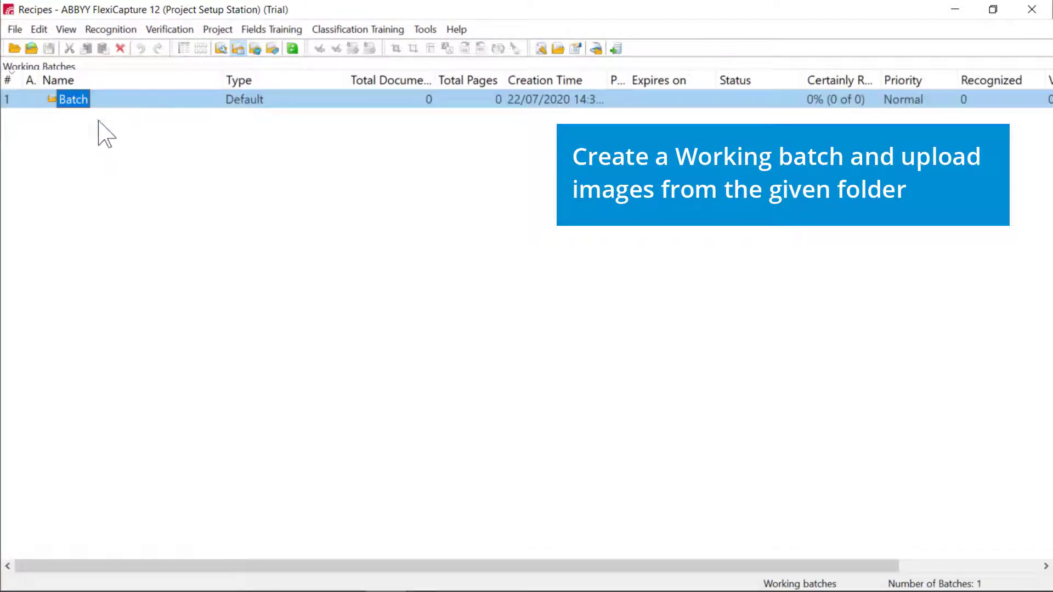
Load the images Recipe1 through Recipe6 from the 3-Recipes folder into the new working batch
right_click(77, 105)
left_click(113, 133)
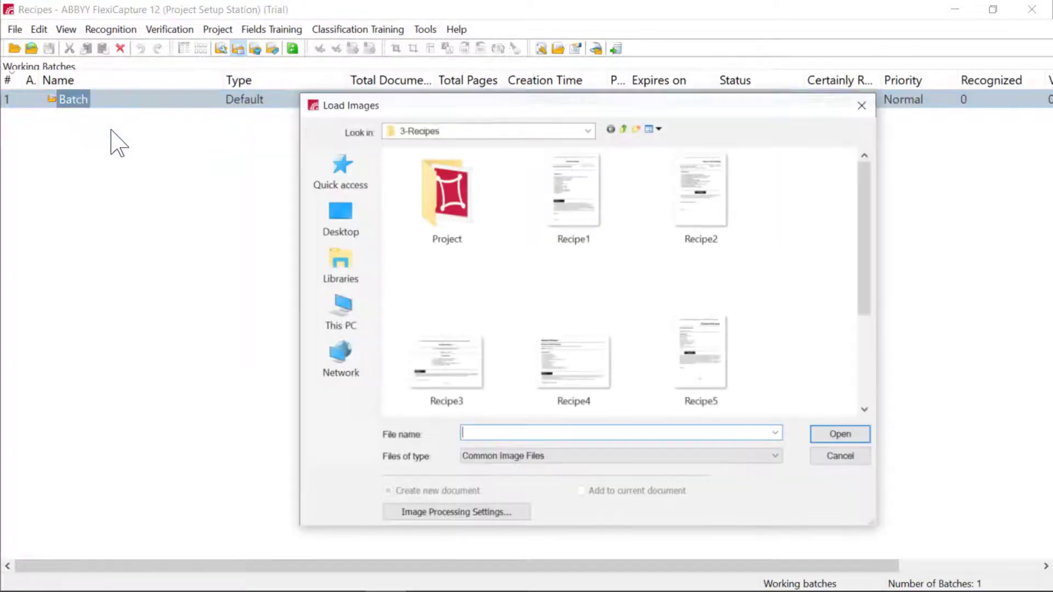
left_click(565, 200)
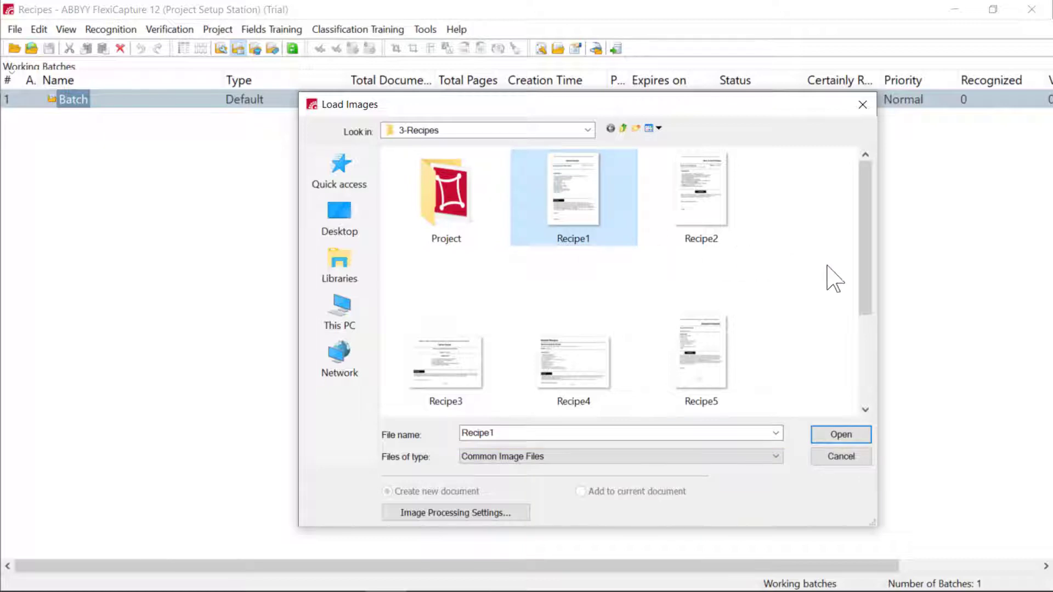
left_click_drag(873, 259, 874, 365)
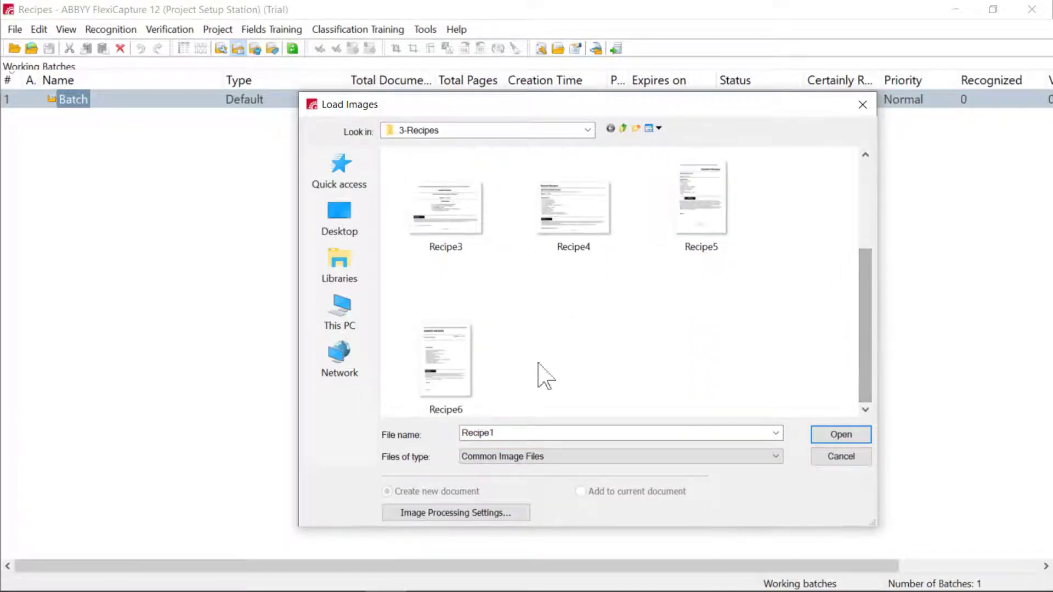
left_click(462, 369)
key("ctrl+a")
left_click(867, 440)
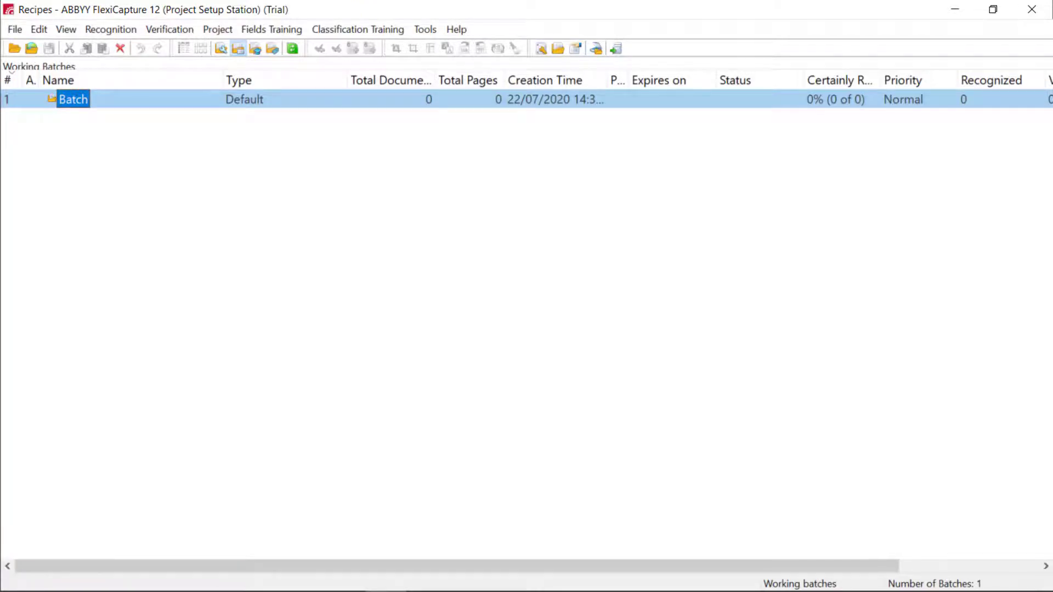
Open the batch and examine the recognized fields and their regions, including CookingInstructions, in the first three documents
double_click(81, 103)
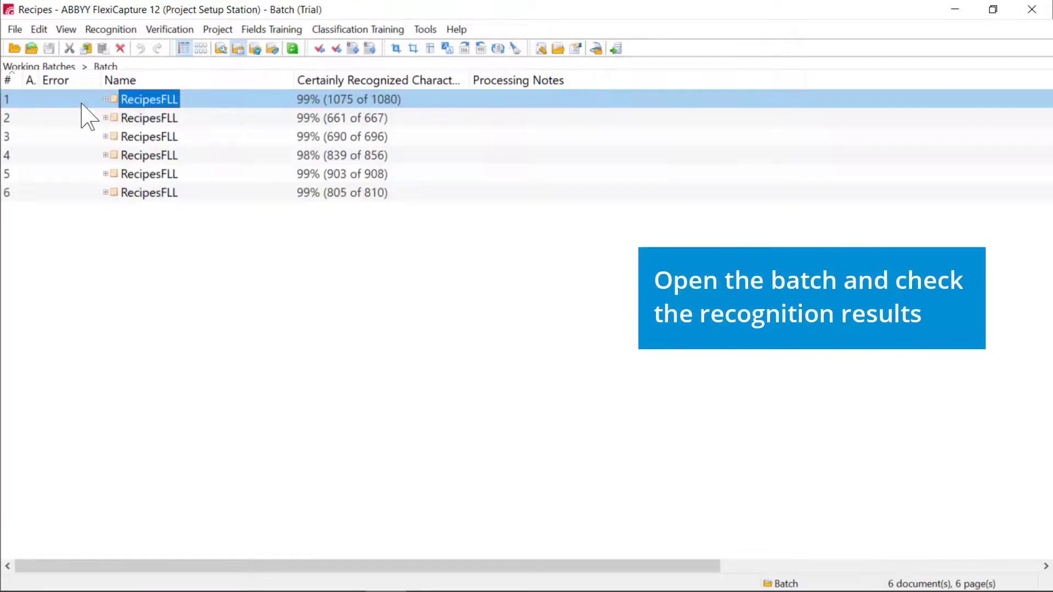
double_click(141, 104)
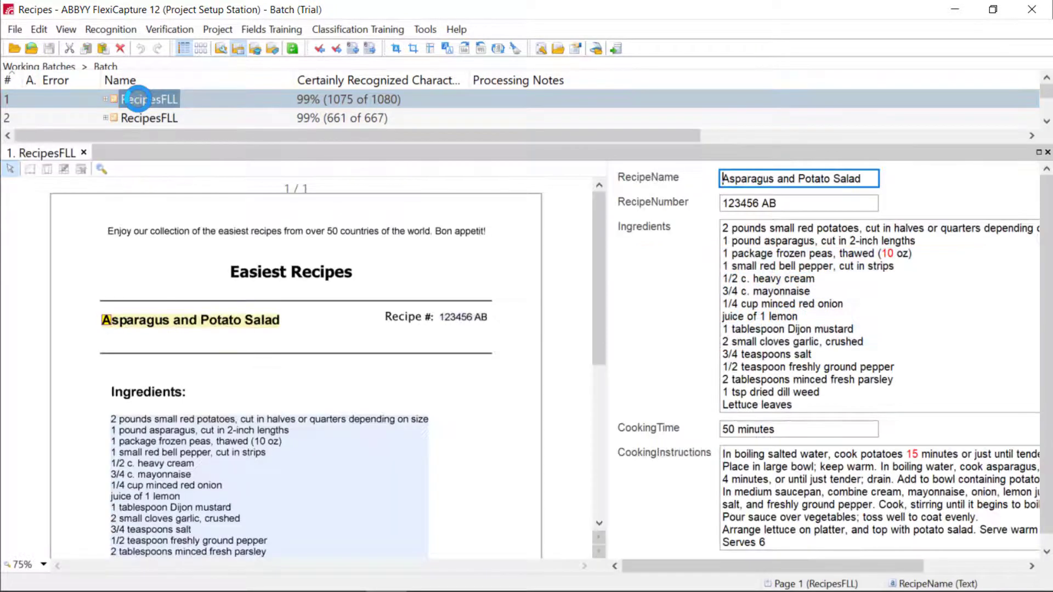
scroll(756, 345, "down", 1)
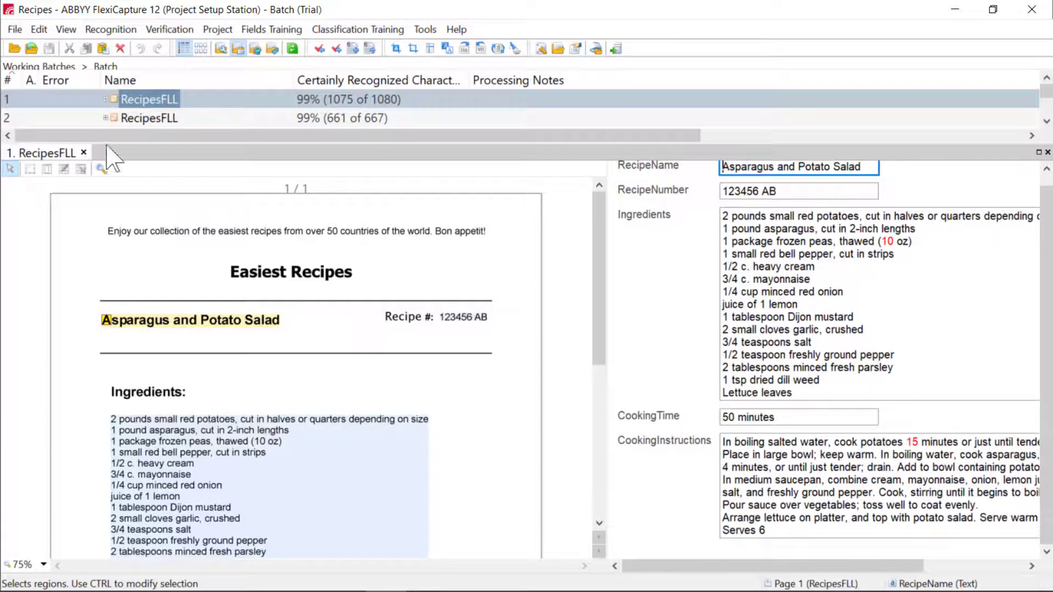
left_click(84, 153)
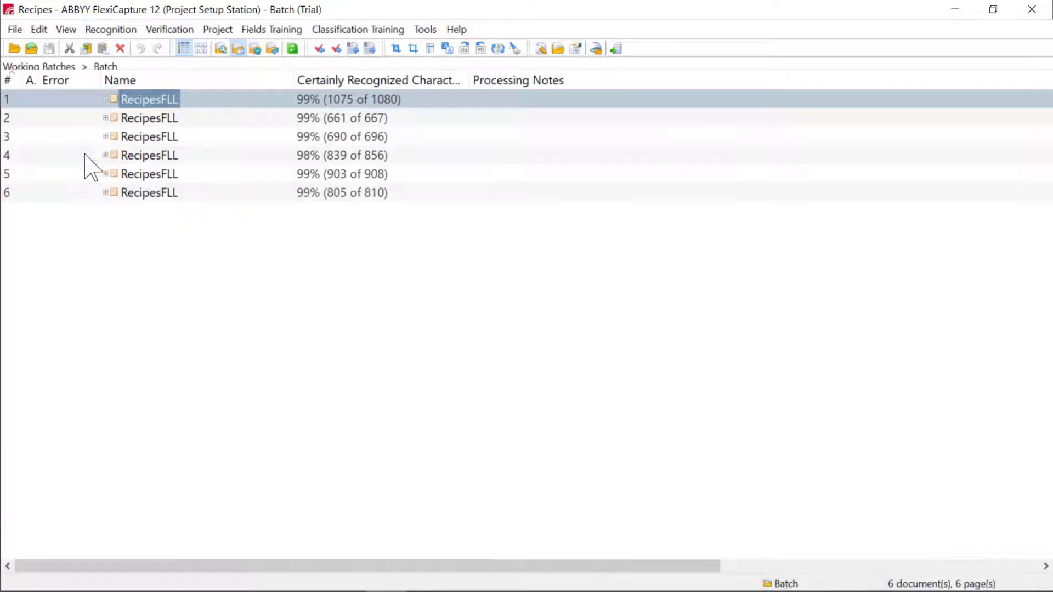
double_click(148, 119)
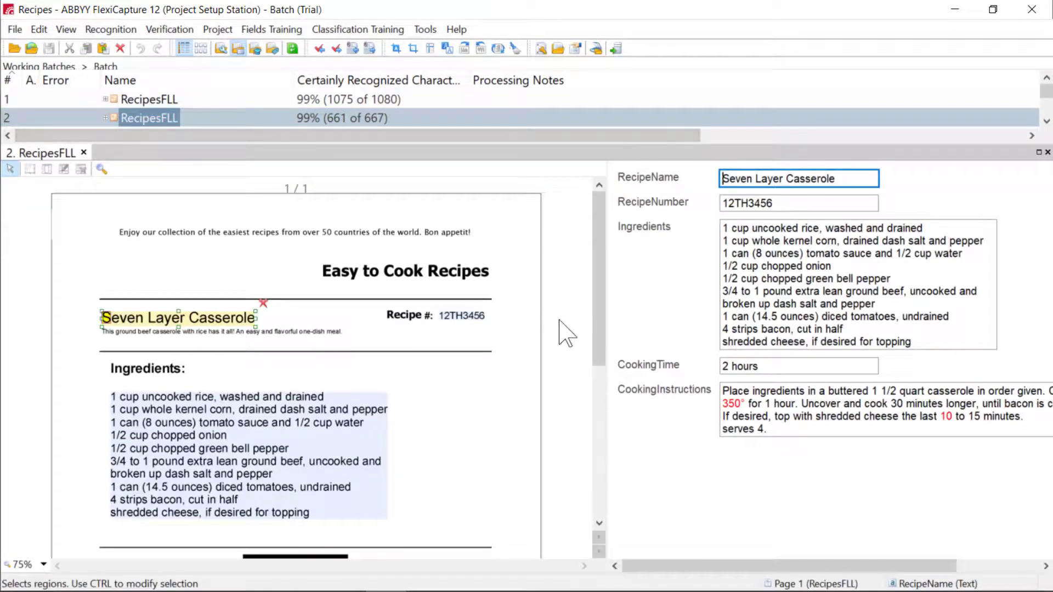
left_click_drag(599, 326, 599, 464)
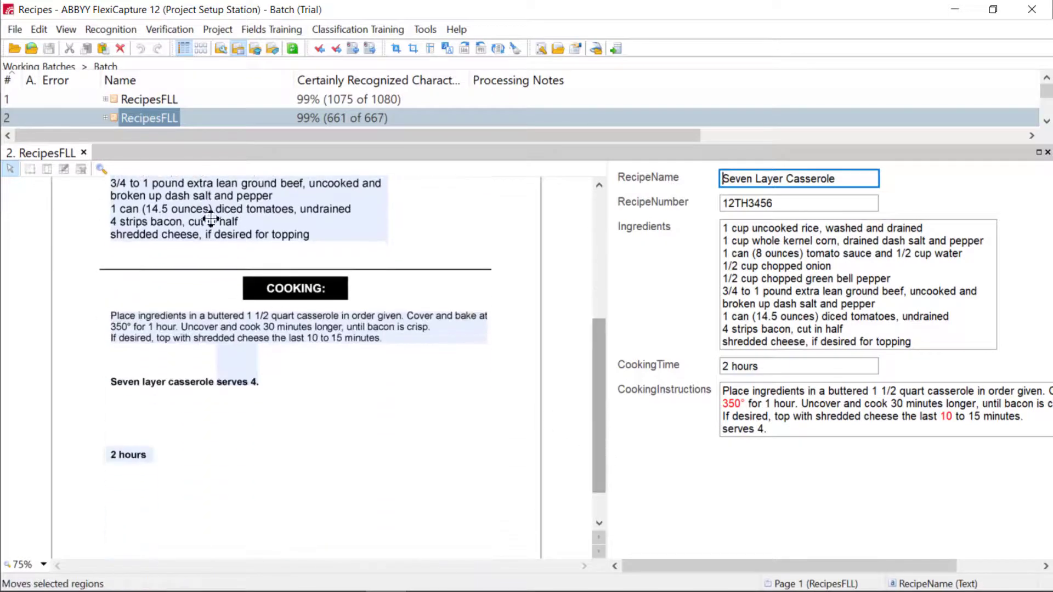
left_click(83, 153)
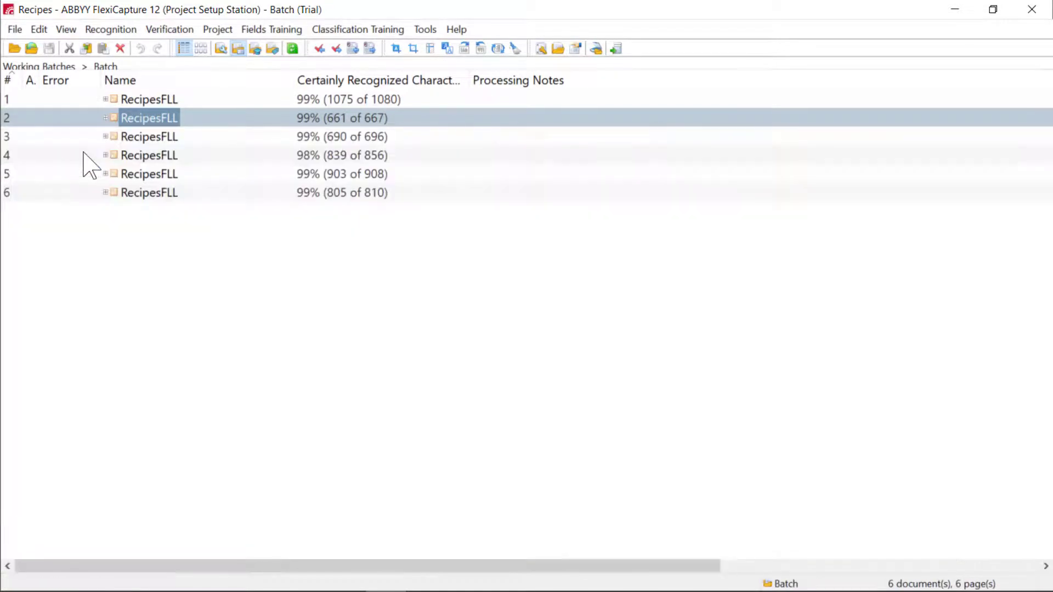
double_click(160, 138)
scroll(599, 302, "down", 2)
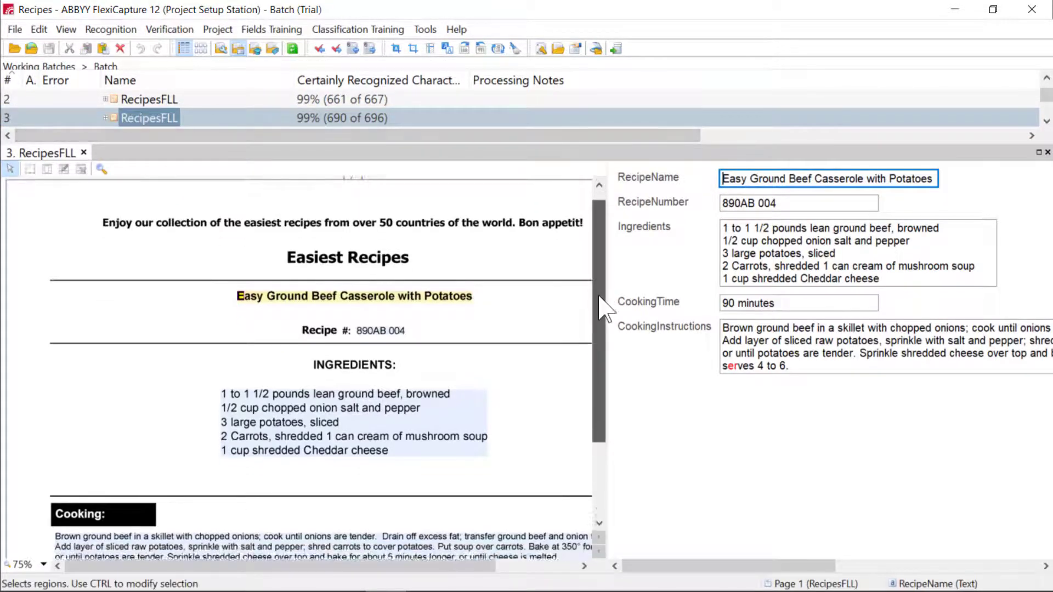
left_click_drag(599, 302, 616, 388)
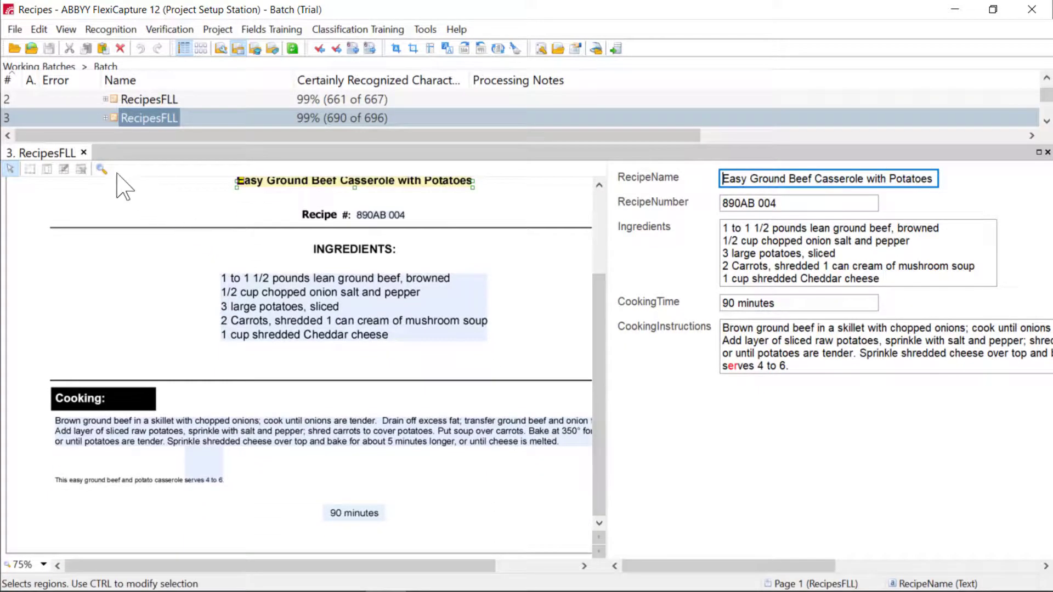